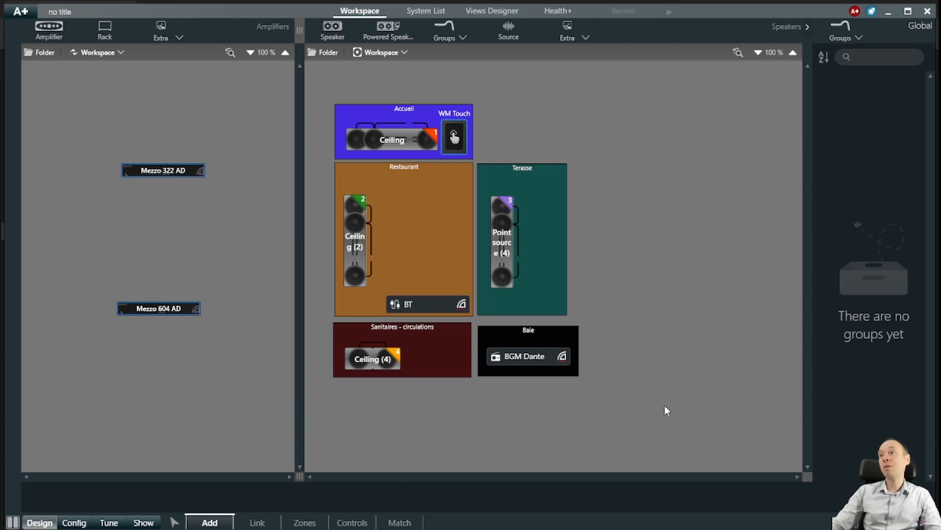
Move all the zones and their contents together toward the middle of the speaker workspace
{"action": "left_click_drag", "start_coordinate": [655, 431], "coordinate": [319, 59]}
{"action": "left_click_drag", "start_coordinate": [432, 228], "coordinate": [519, 226]}
{"action": "left_click", "coordinate": [538, 407]}
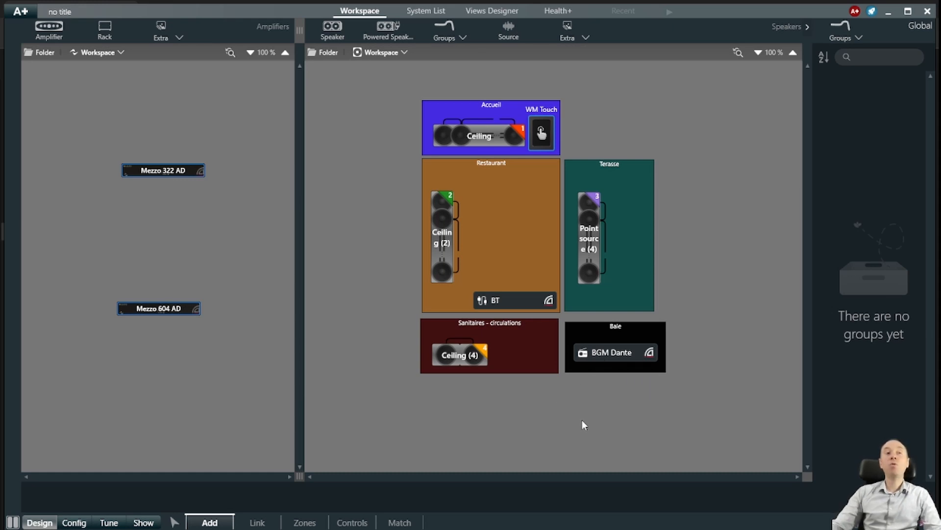
Rename the BGM Dante source to Event and move it from the Baie zone into the Terasse zone
{"action": "left_click", "coordinate": [608, 354]}
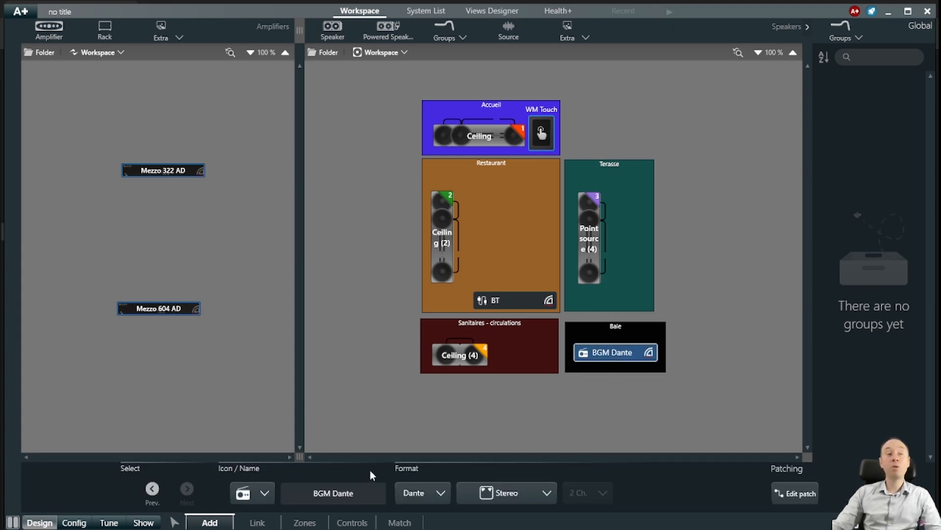
{"action": "left_click", "coordinate": [343, 493]}
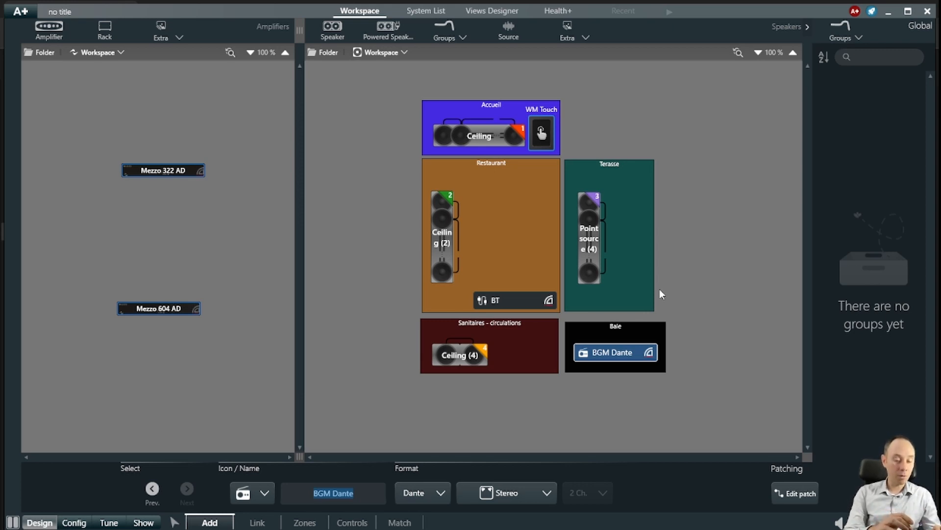
{"action": "type", "text": "Event"}
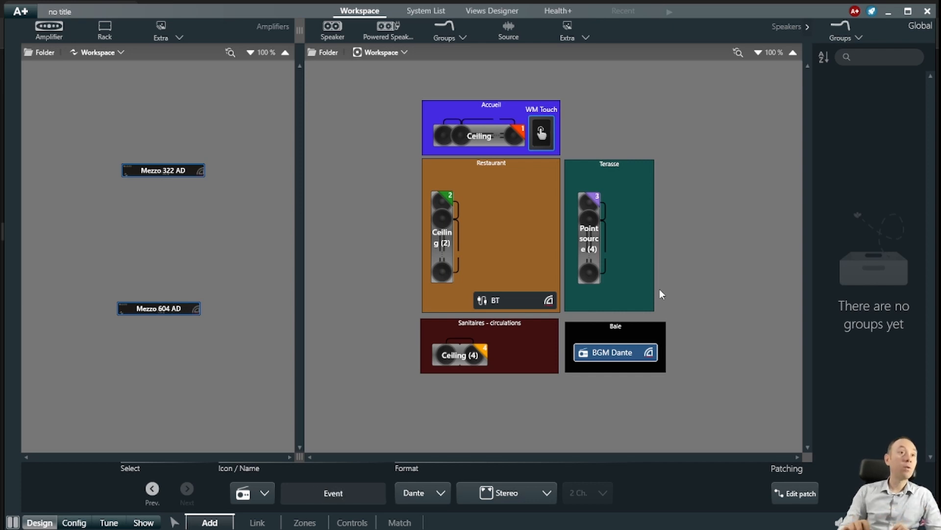
{"action": "key", "text": "Return"}
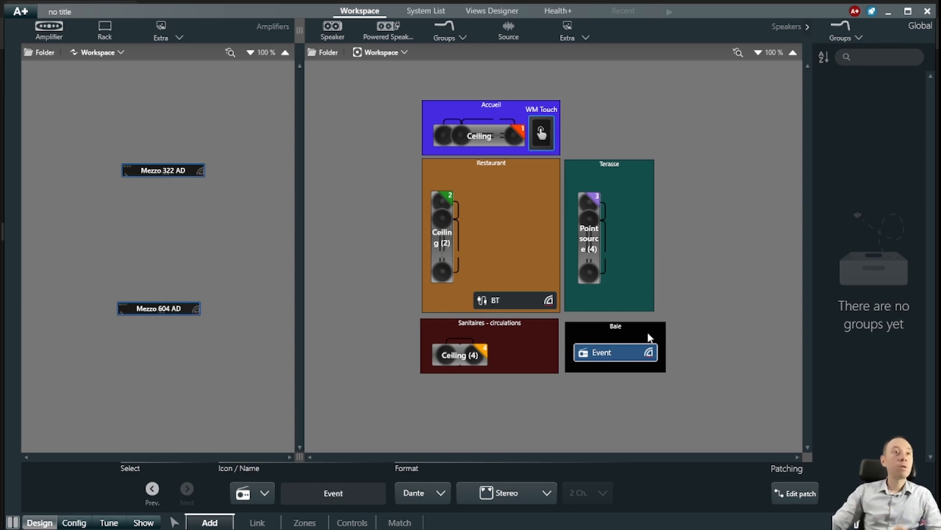
{"action": "left_click_drag", "start_coordinate": [631, 355], "coordinate": [626, 301]}
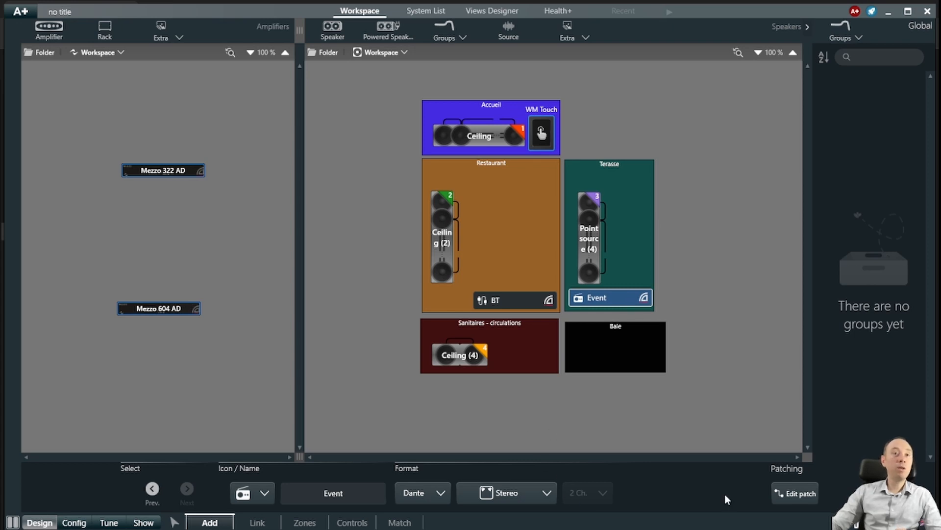
In the Event source's patch, rename the BGMDante offline device to EventDante
{"action": "left_click", "coordinate": [812, 499]}
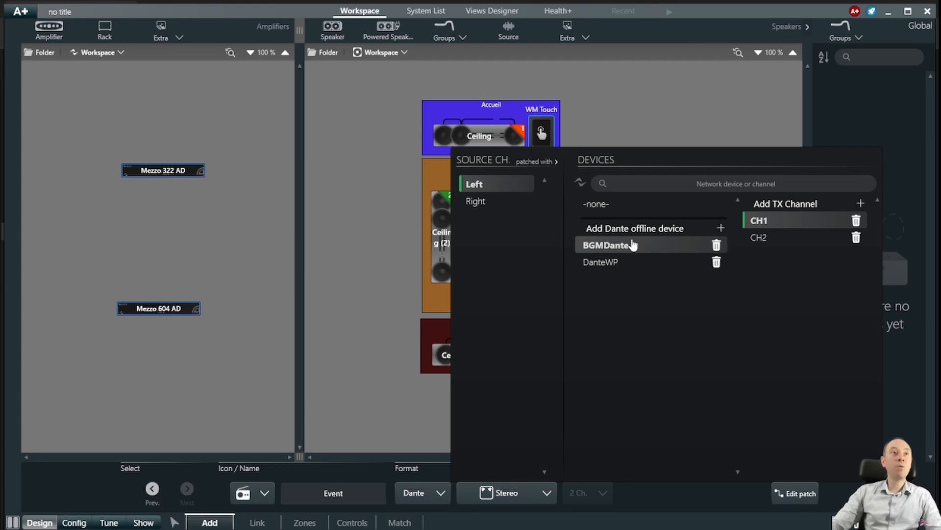
{"action": "double_click", "coordinate": [615, 246]}
{"action": "left_click", "coordinate": [604, 246]}
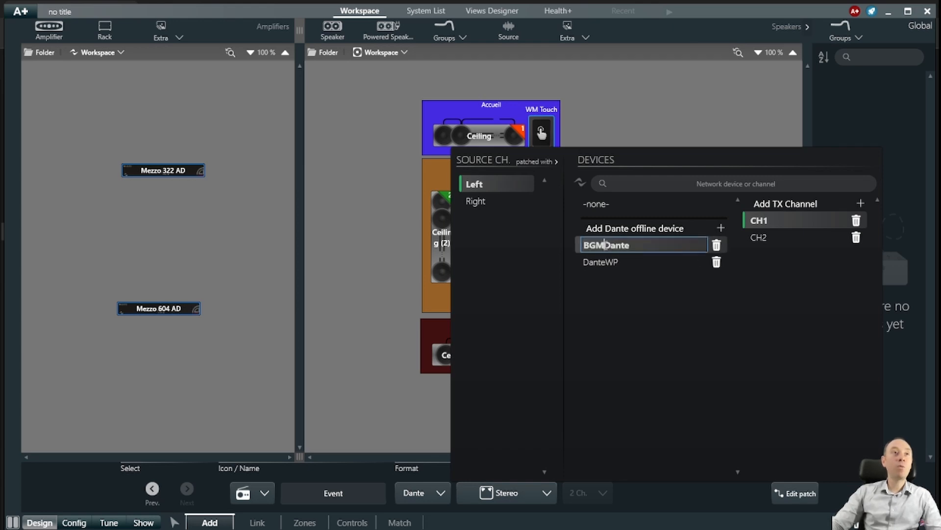
{"action": "key", "text": "BackSpace"}
{"action": "key", "text": "BackSpace"}
{"action": "key", "text": "BackSpace"}
{"action": "type", "text": "Event"}
{"action": "key", "text": "Return"}
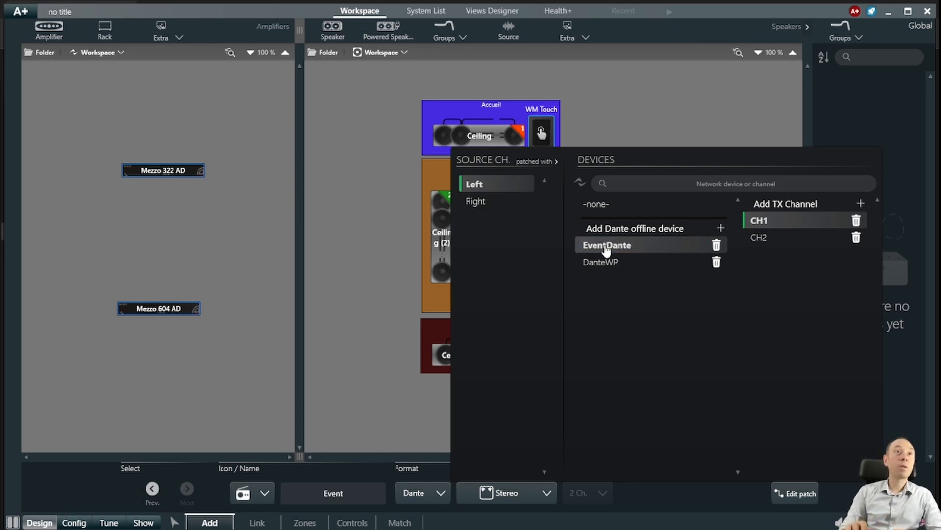
{"action": "left_click", "coordinate": [375, 335]}
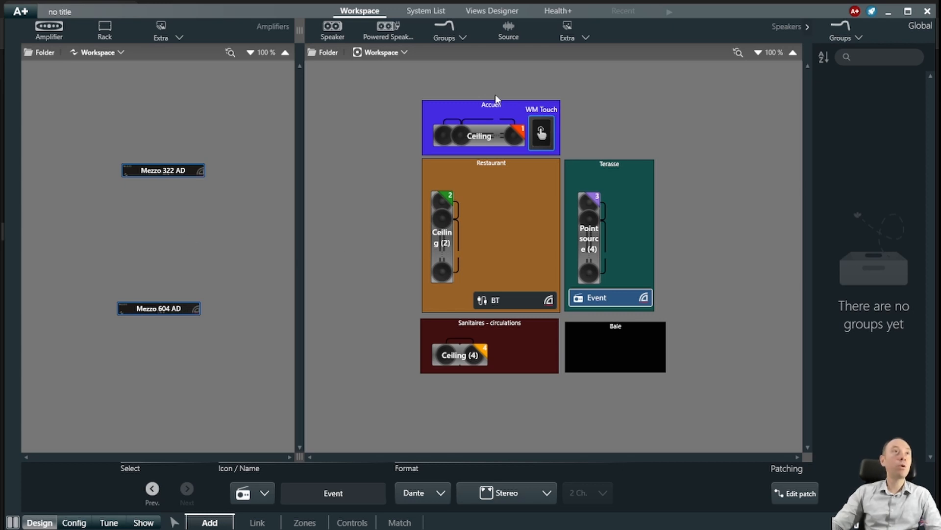
Add a new source, place it in the Baie zone and enter Sonos as its name
{"action": "left_click", "coordinate": [510, 33]}
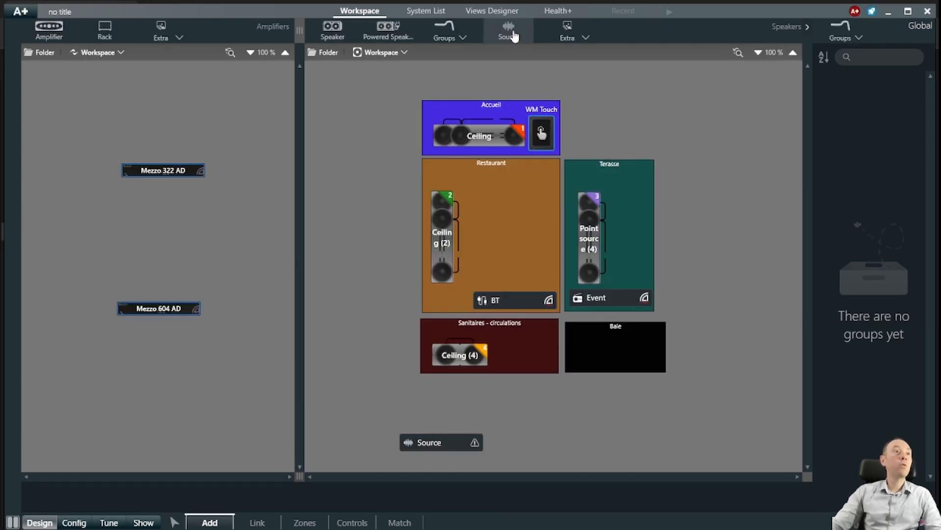
{"action": "left_click_drag", "start_coordinate": [445, 441], "coordinate": [618, 349]}
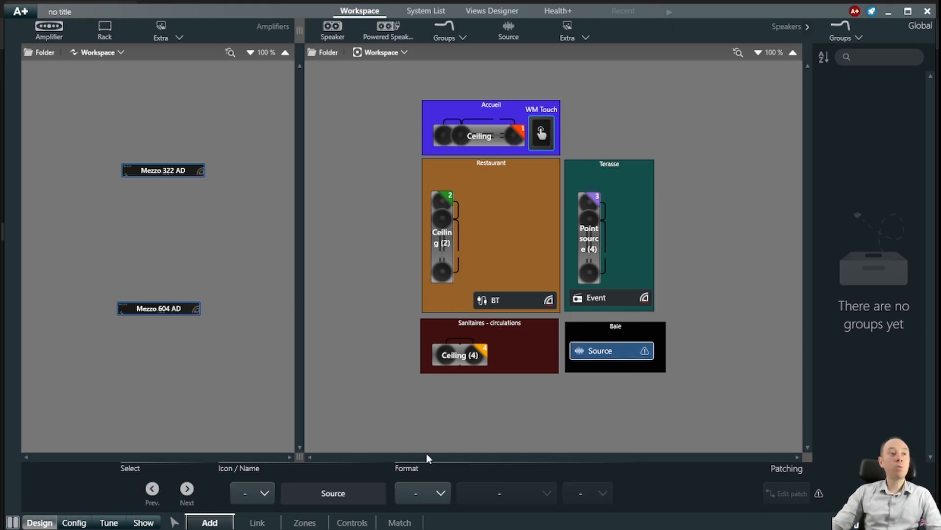
{"action": "left_click", "coordinate": [291, 493]}
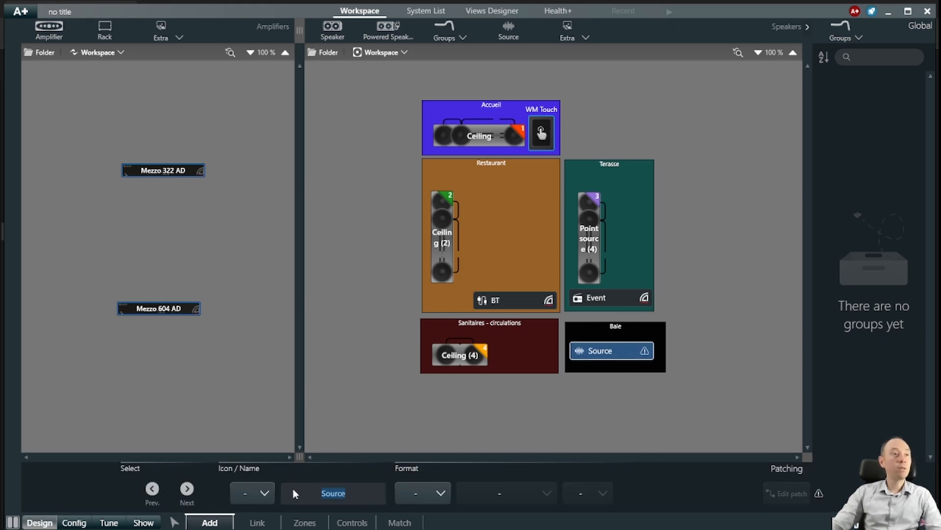
{"action": "type", "text": "Sonos"}
Set the new Baie source's format to Analog and Stereo
{"action": "left_click", "coordinate": [423, 494]}
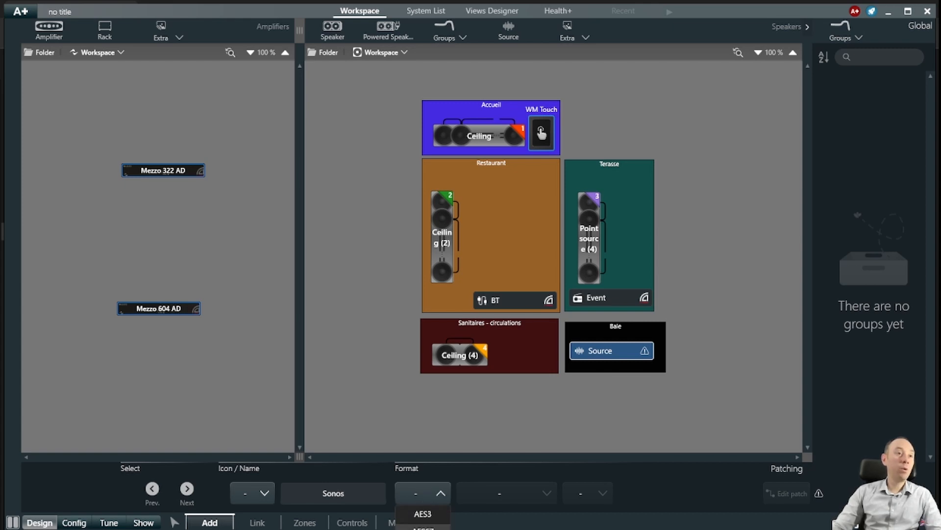
{"action": "left_click", "coordinate": [426, 529]}
{"action": "left_click", "coordinate": [502, 505]}
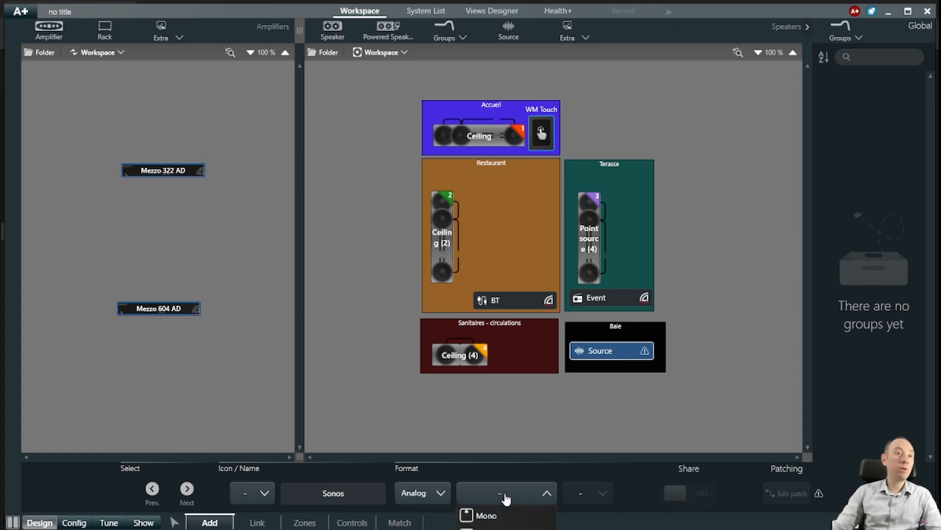
{"action": "left_click", "coordinate": [482, 524]}
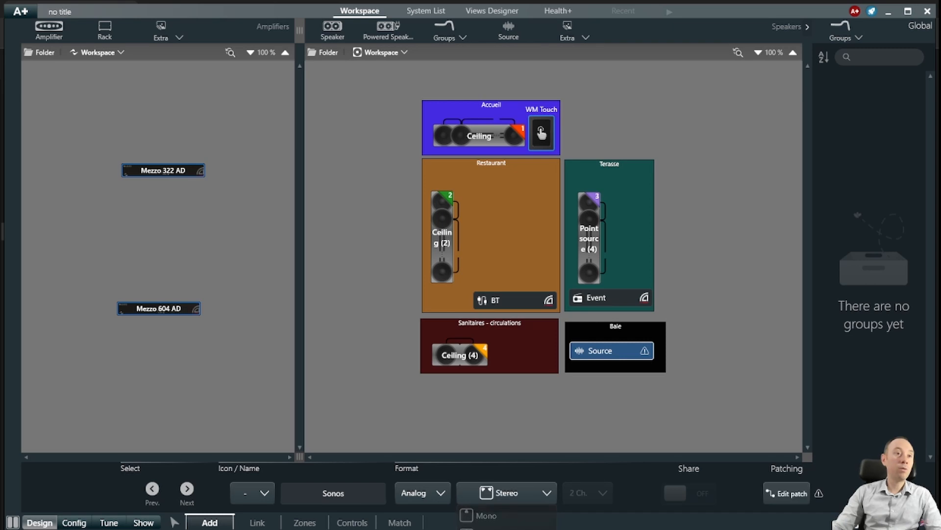
Patch the Sonos source's left and right channels to Analog 1 and Analog 2 of the Mezzo 322 AD
{"action": "left_click", "coordinate": [793, 494]}
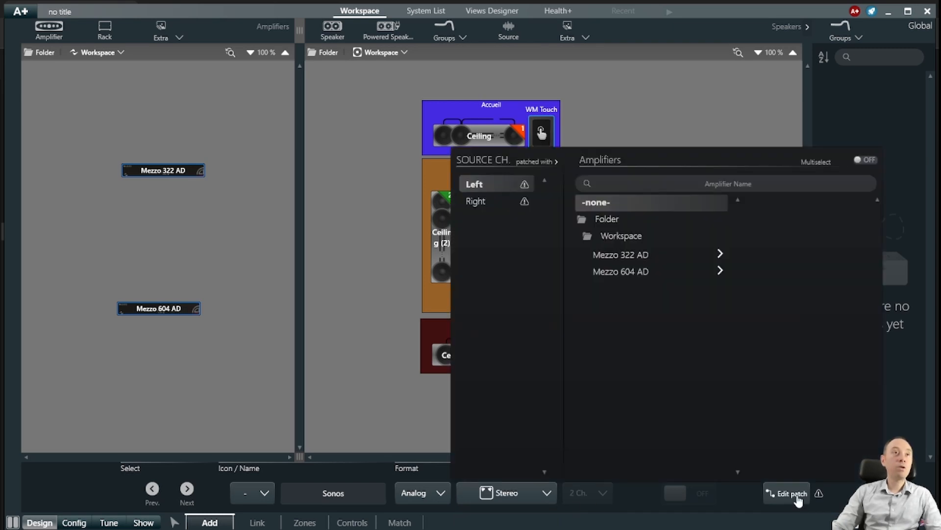
{"action": "left_click", "coordinate": [644, 261]}
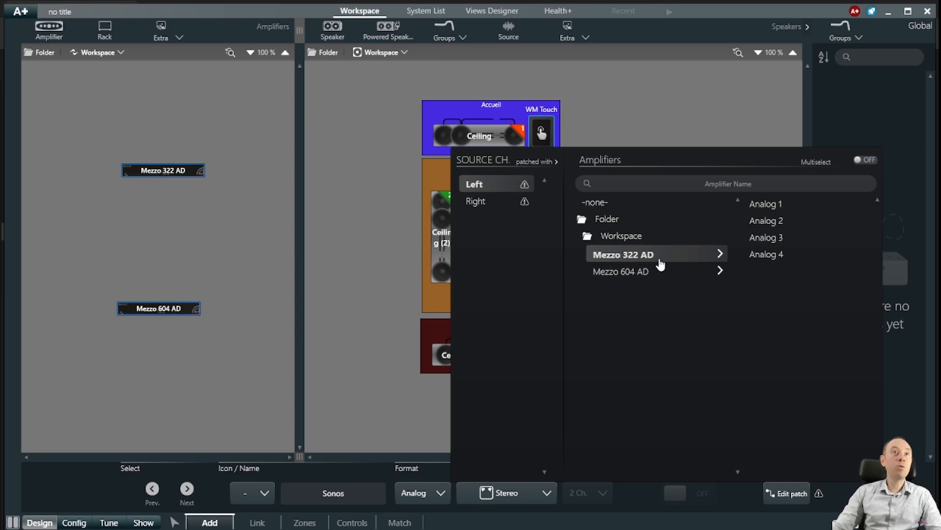
{"action": "left_click", "coordinate": [769, 205]}
{"action": "left_click", "coordinate": [515, 202]}
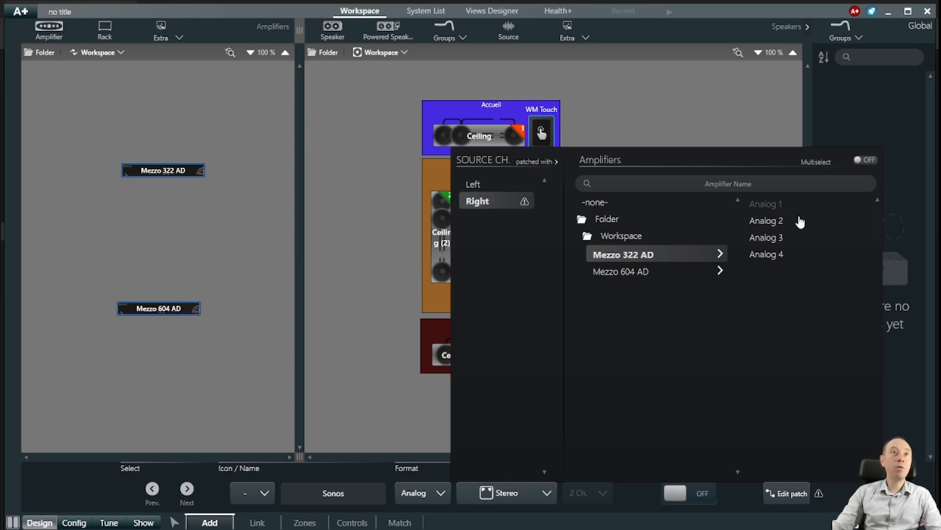
{"action": "left_click", "coordinate": [800, 222]}
{"action": "left_click", "coordinate": [248, 318]}
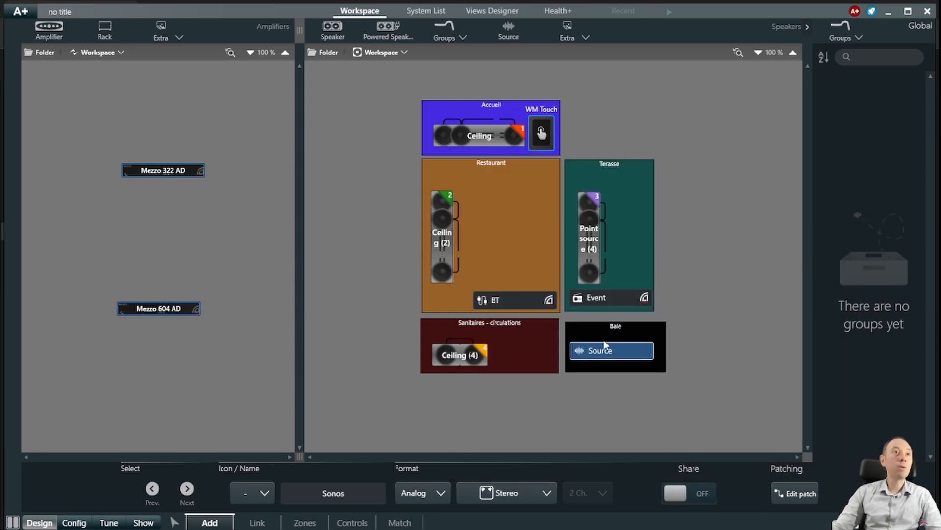
Apply the name Sonos to the source in the Baie zone and give it the cloud streaming icon
{"action": "left_click_drag", "start_coordinate": [612, 347], "coordinate": [611, 345]}
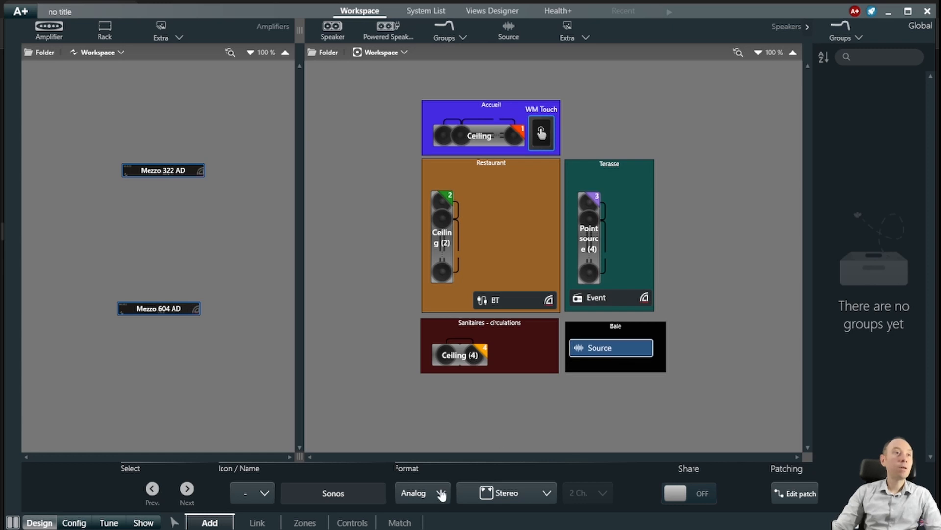
{"action": "left_click", "coordinate": [375, 489]}
{"action": "key", "text": "Return"}
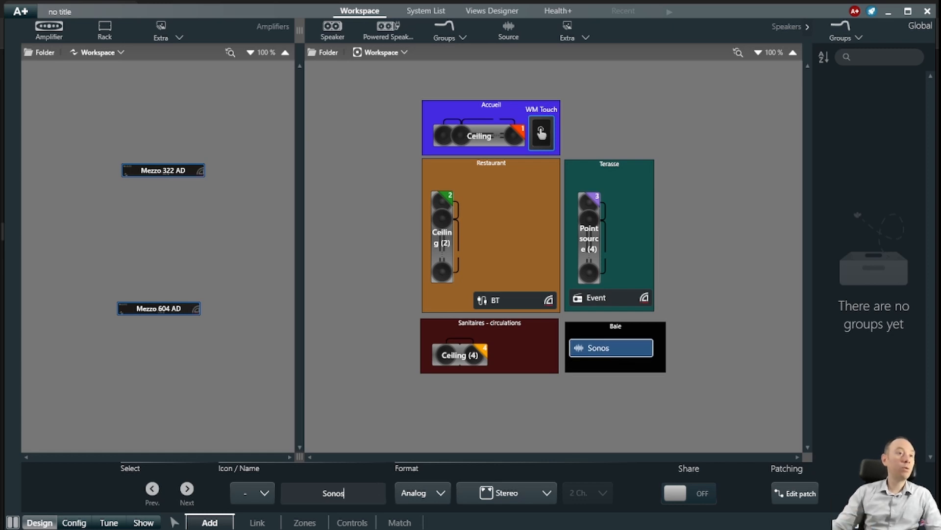
{"action": "left_click", "coordinate": [264, 494]}
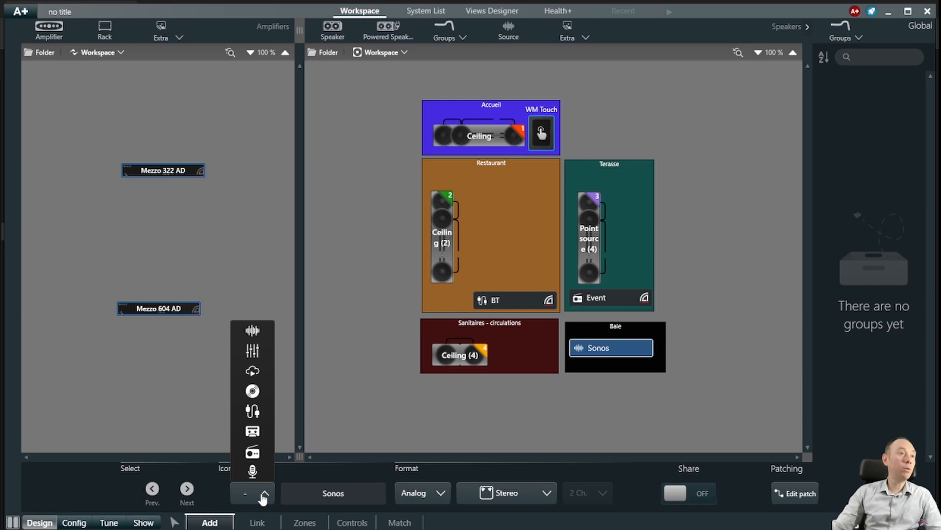
{"action": "left_click", "coordinate": [258, 376]}
{"action": "left_click", "coordinate": [480, 422]}
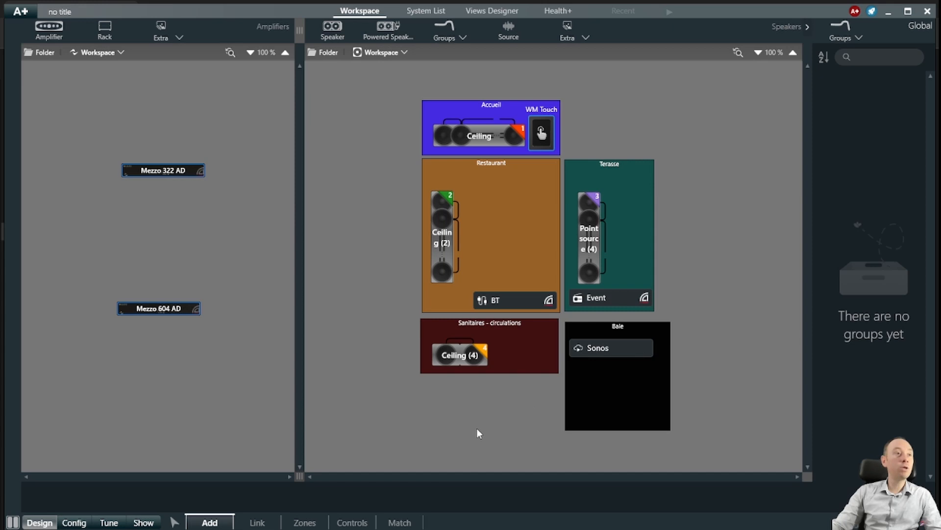
Add another source below Sonos in the Baie zone, named TV with the radio icon
{"action": "left_click", "coordinate": [508, 30]}
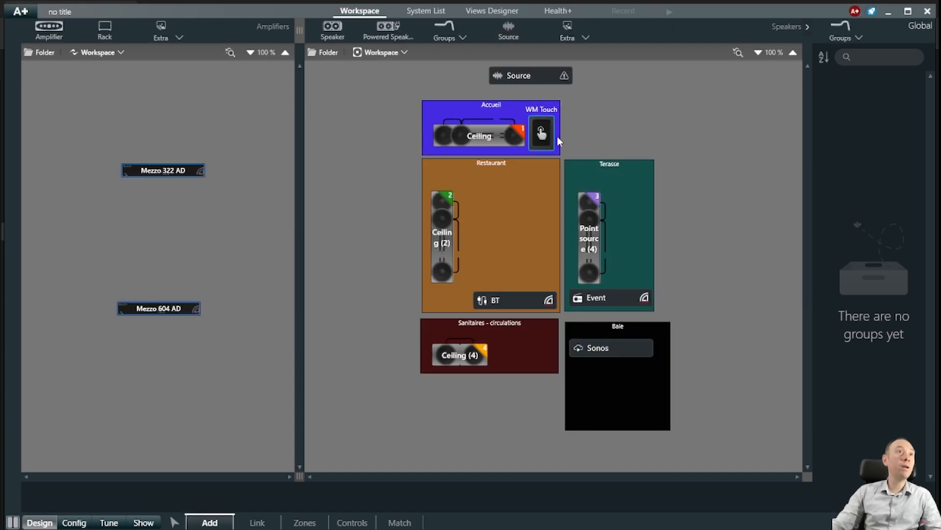
{"action": "left_click_drag", "start_coordinate": [548, 73], "coordinate": [635, 383]}
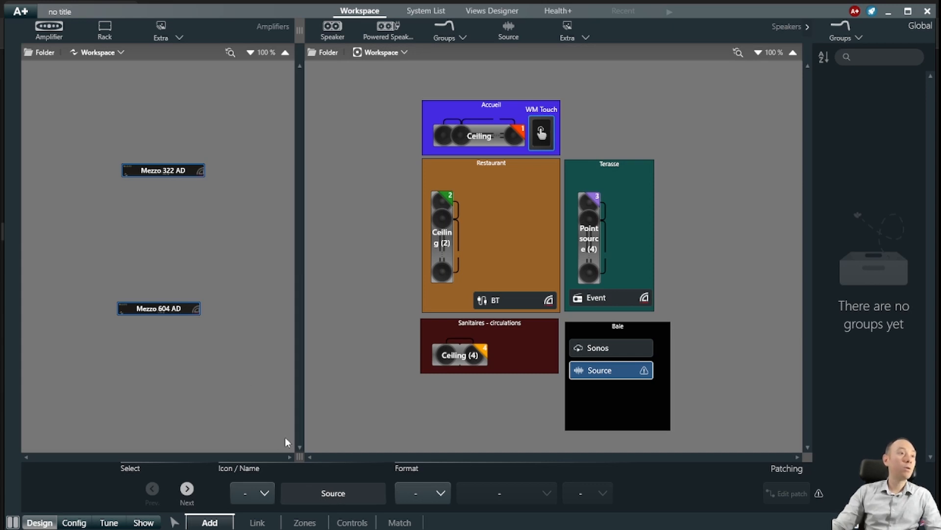
{"action": "double_click", "coordinate": [365, 495]}
{"action": "type", "text": "TV"}
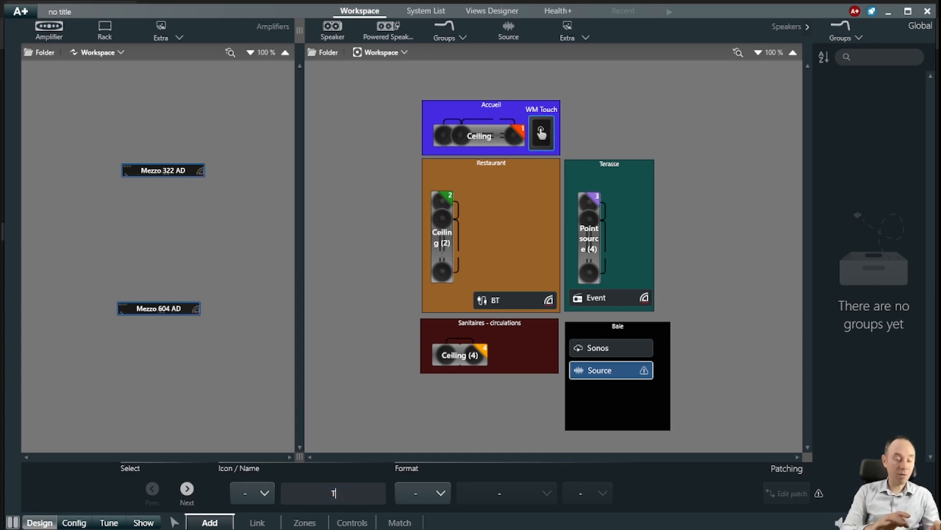
{"action": "left_click", "coordinate": [264, 494]}
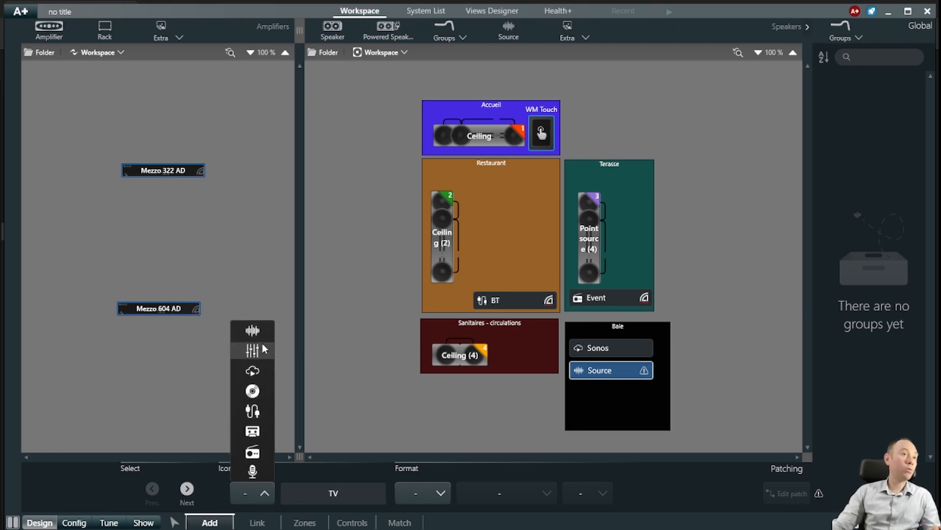
{"action": "left_click", "coordinate": [253, 452]}
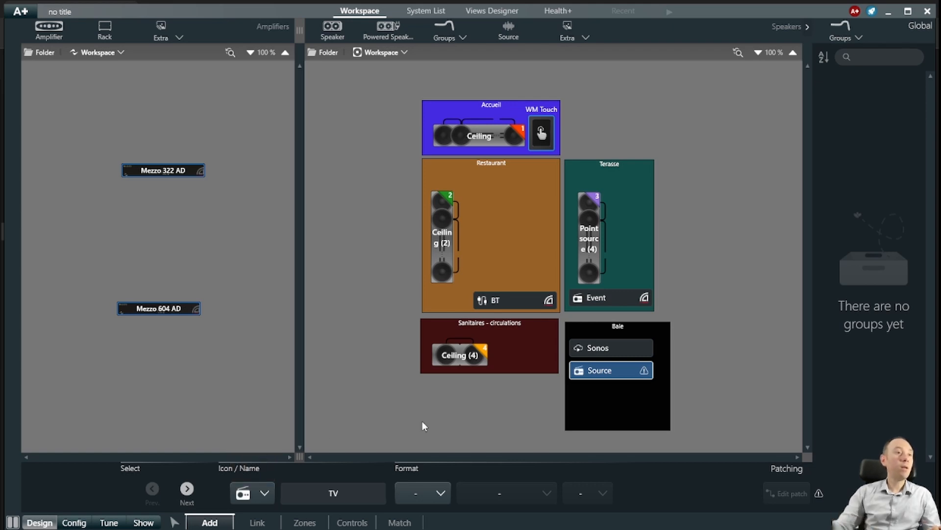
{"action": "key", "text": "Return"}
Set the TV source's format to Analog and Stereo
{"action": "left_click", "coordinate": [436, 495]}
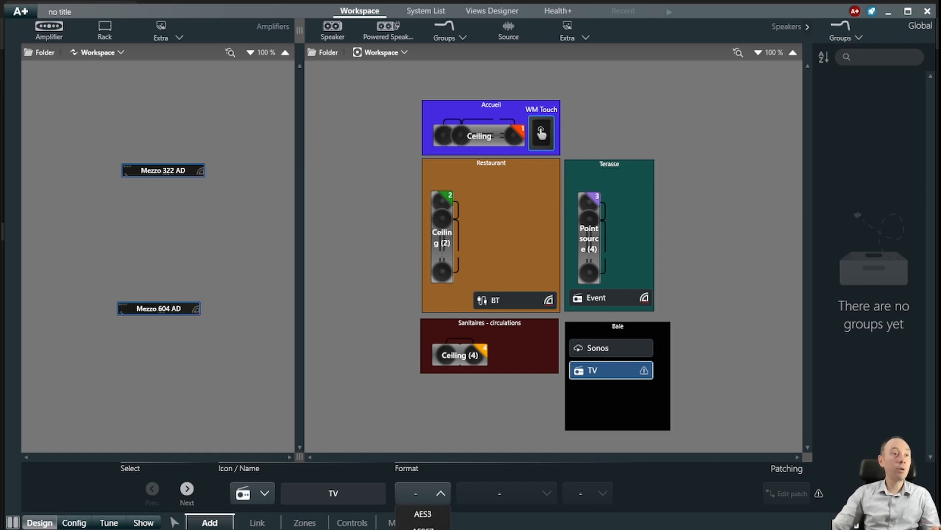
{"action": "left_click", "coordinate": [423, 529]}
{"action": "left_click", "coordinate": [530, 494]}
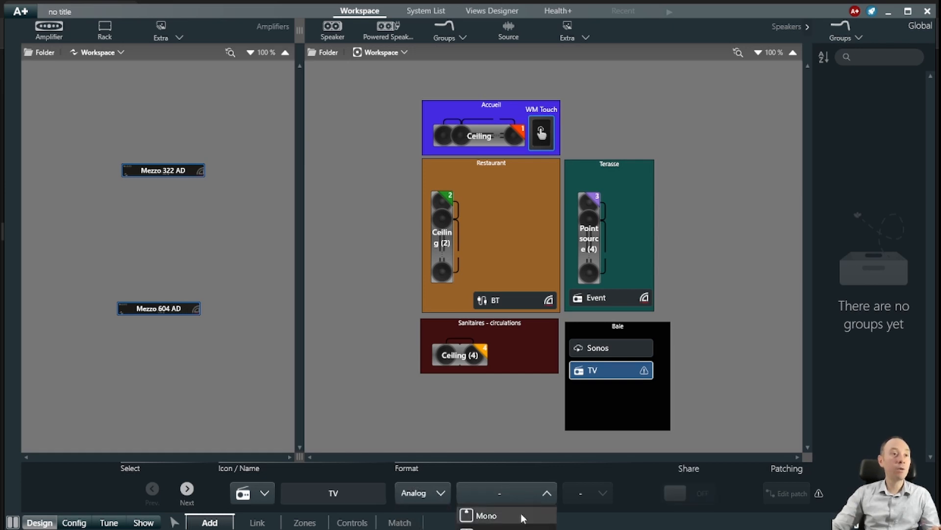
{"action": "left_click", "coordinate": [485, 529]}
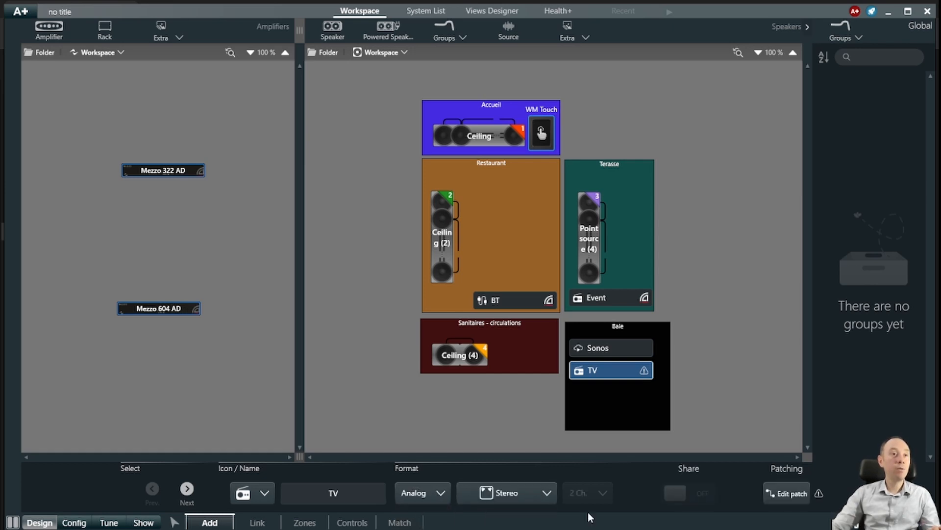
Patch the TV source's left and right channels to Analog 3 and Analog 4 of the Mezzo 322 AD
{"action": "left_click", "coordinate": [774, 496]}
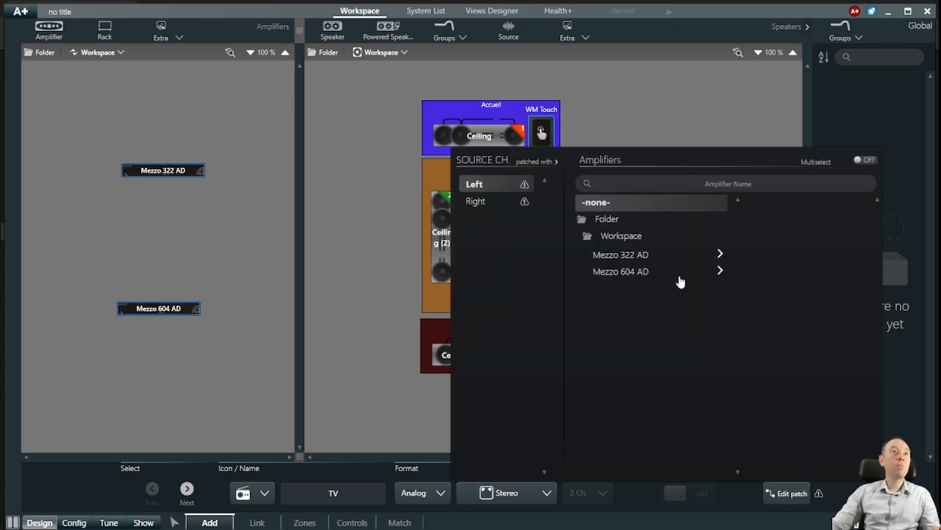
{"action": "left_click", "coordinate": [663, 258]}
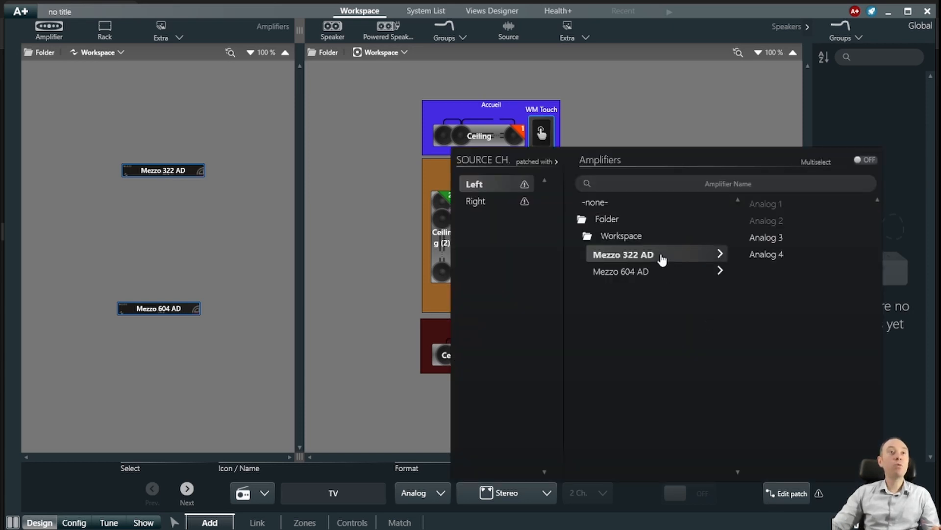
{"action": "left_click", "coordinate": [775, 240]}
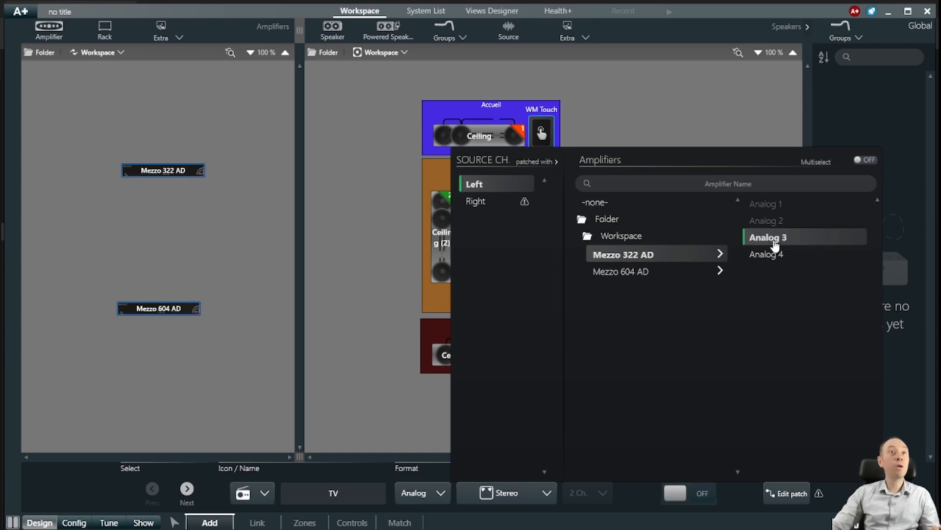
{"action": "left_click", "coordinate": [500, 203]}
{"action": "left_click", "coordinate": [753, 255]}
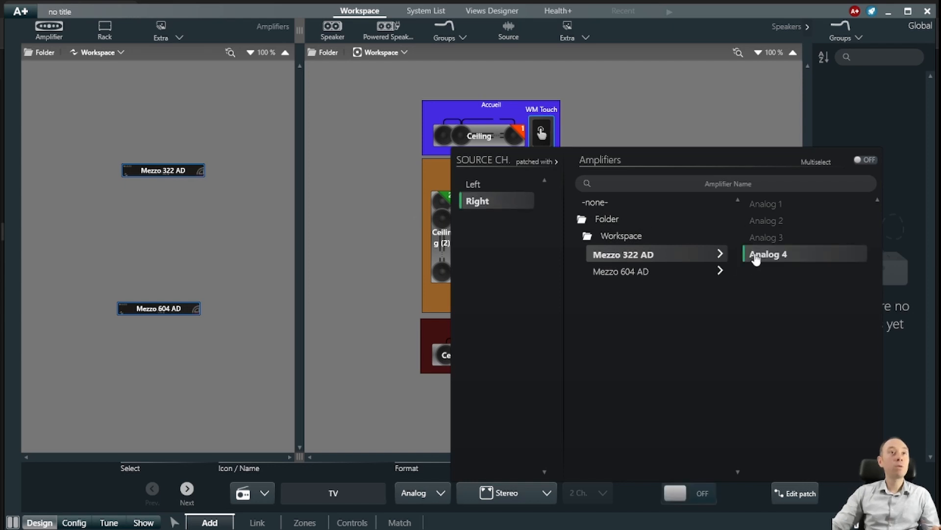
{"action": "left_click", "coordinate": [379, 387]}
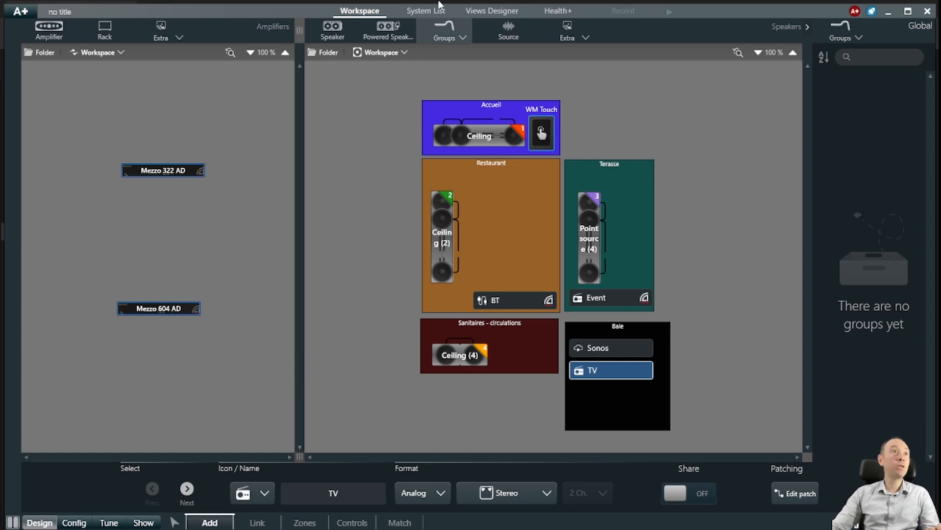
Add a source above BT in the Restaurant zone, named PC with the sound wave icon
{"action": "left_click", "coordinate": [508, 34]}
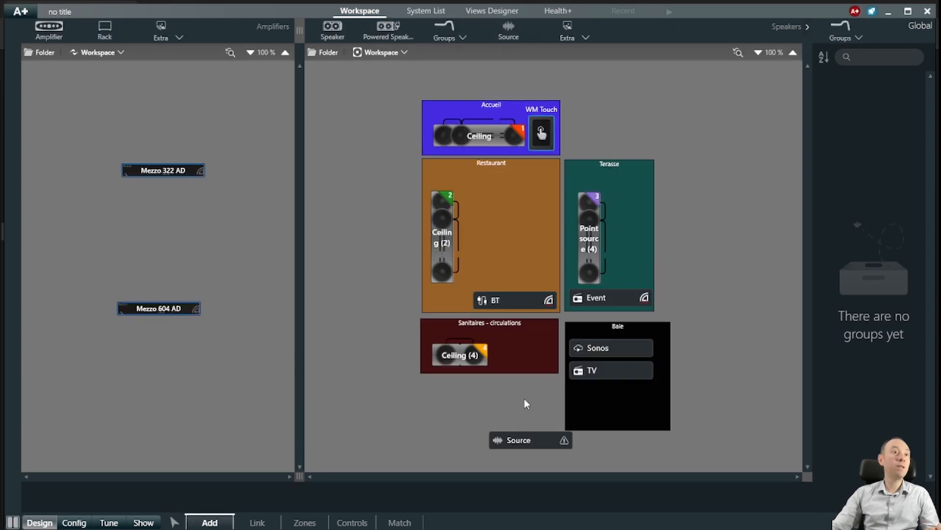
{"action": "left_click_drag", "start_coordinate": [524, 440], "coordinate": [517, 279]}
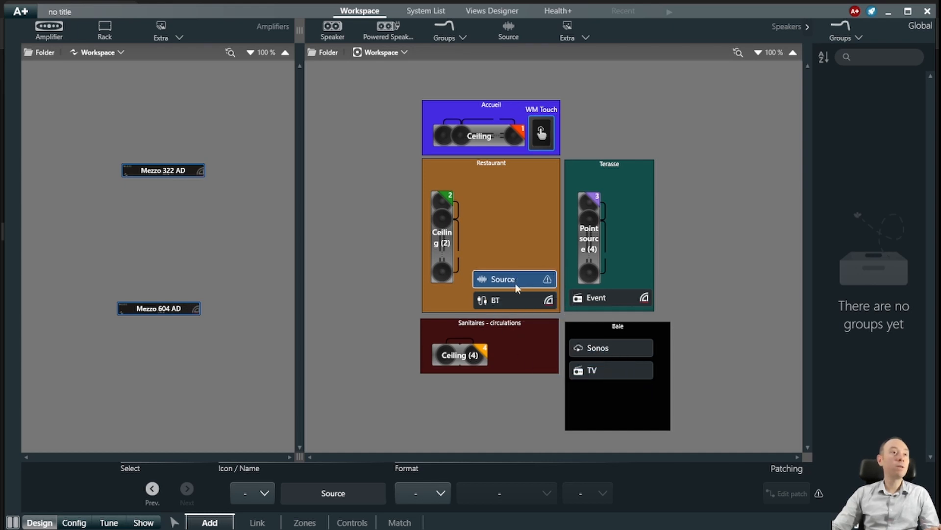
{"action": "left_click", "coordinate": [349, 493]}
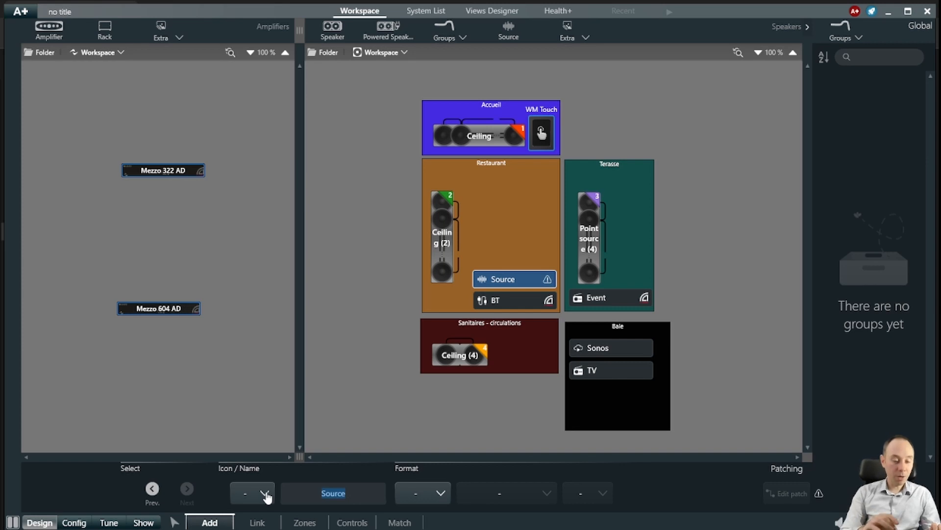
{"action": "type", "text": "PC"}
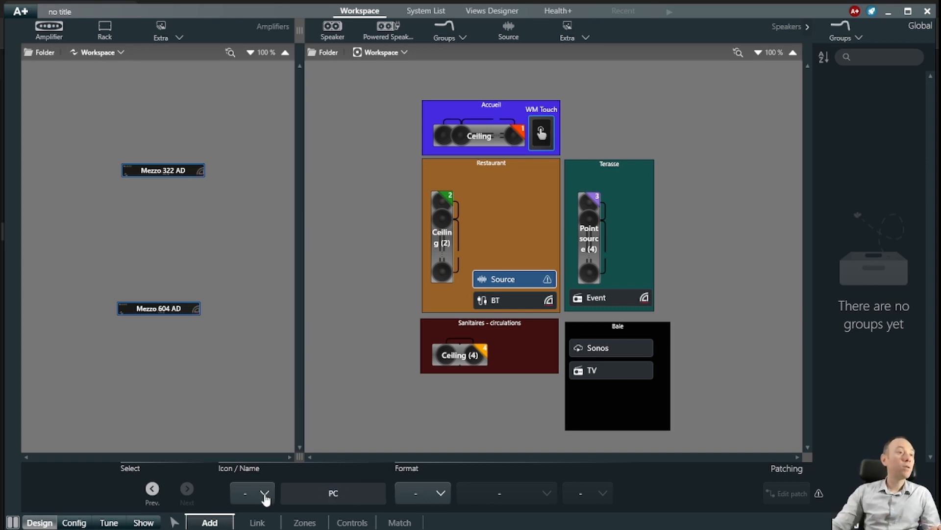
{"action": "left_click", "coordinate": [264, 495]}
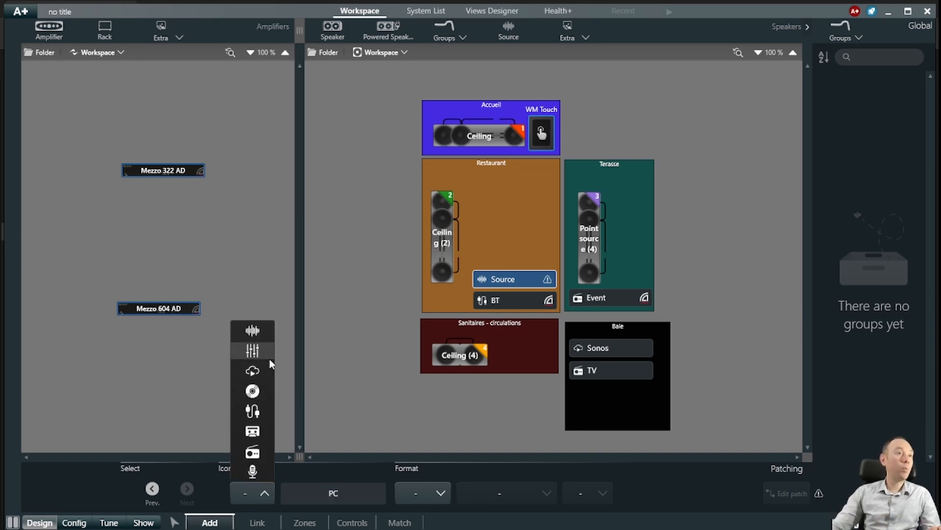
{"action": "left_click", "coordinate": [256, 334]}
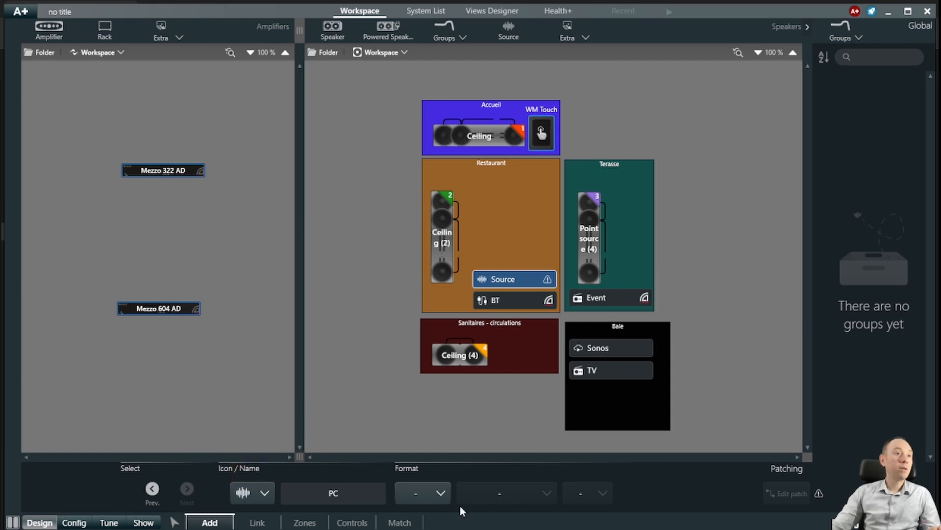
Set the PC source's format to Analog and Stereo
{"action": "left_click", "coordinate": [438, 498]}
{"action": "left_click", "coordinate": [422, 529]}
{"action": "left_click", "coordinate": [519, 500]}
{"action": "left_click", "coordinate": [486, 528]}
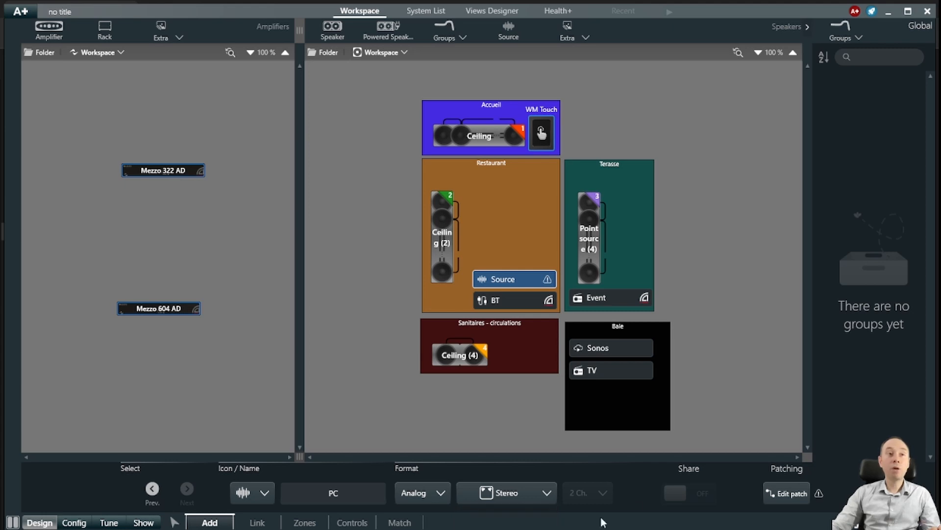
Patch the PC source's left and right channels to Analog 1 and Analog 2 of the Mezzo 604 AD
{"action": "left_click", "coordinate": [772, 498]}
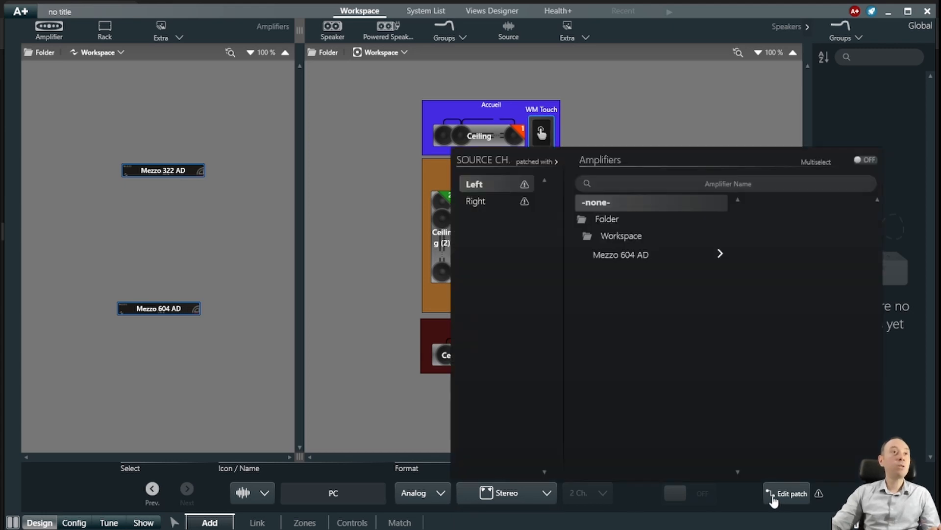
{"action": "left_click", "coordinate": [632, 256]}
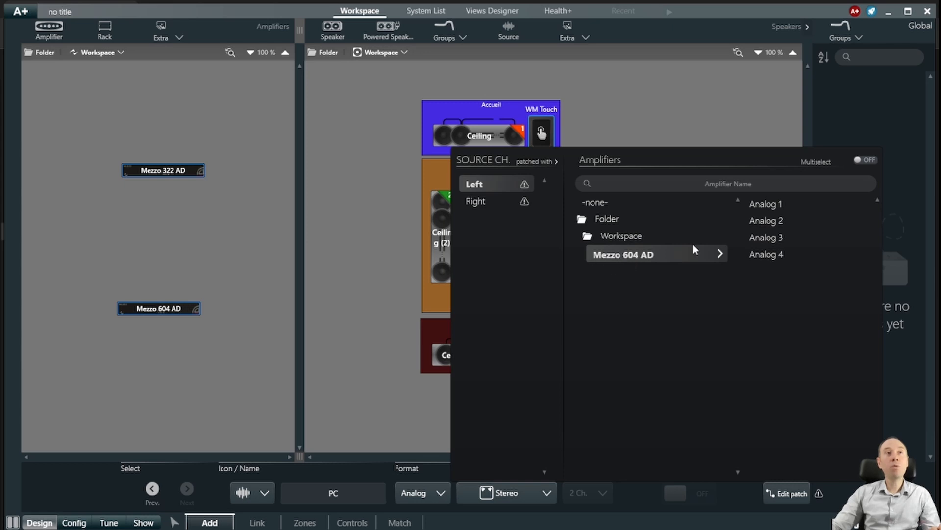
{"action": "left_click", "coordinate": [787, 205]}
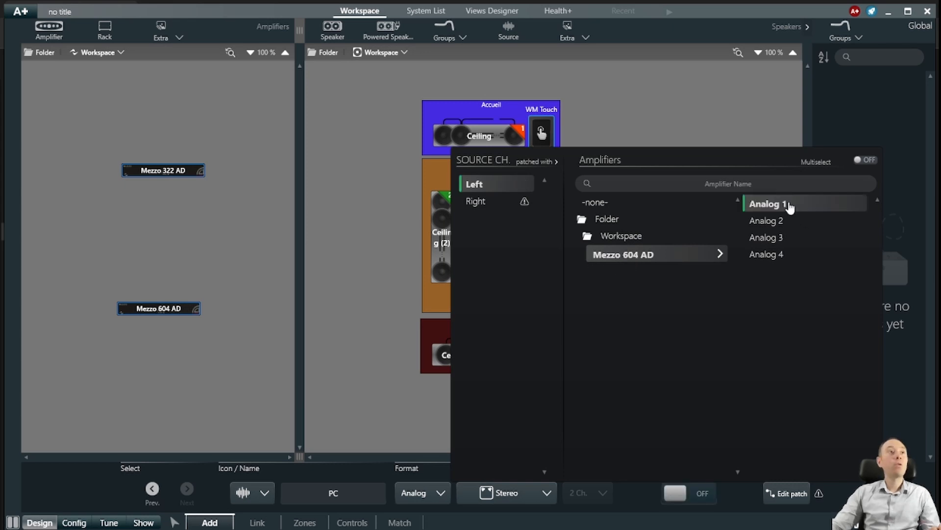
{"action": "left_click", "coordinate": [513, 205]}
{"action": "left_click", "coordinate": [779, 221]}
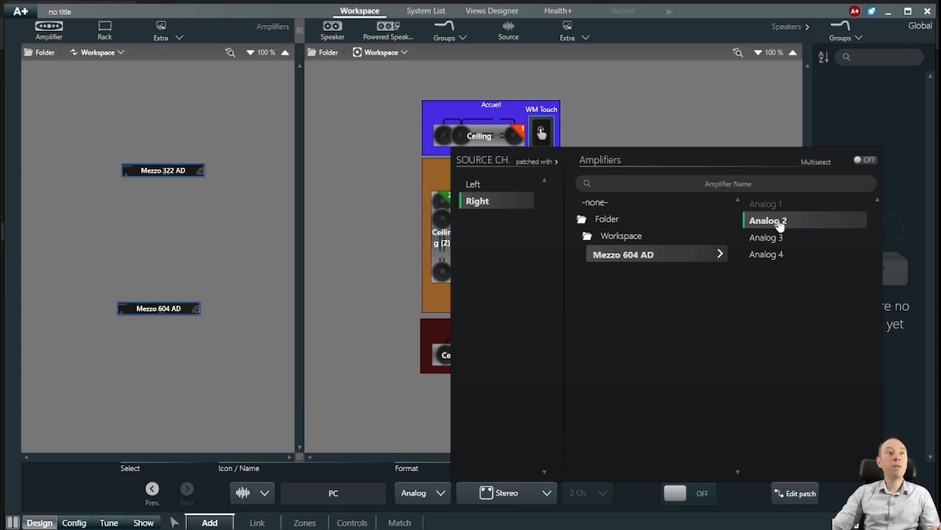
{"action": "left_click", "coordinate": [390, 403]}
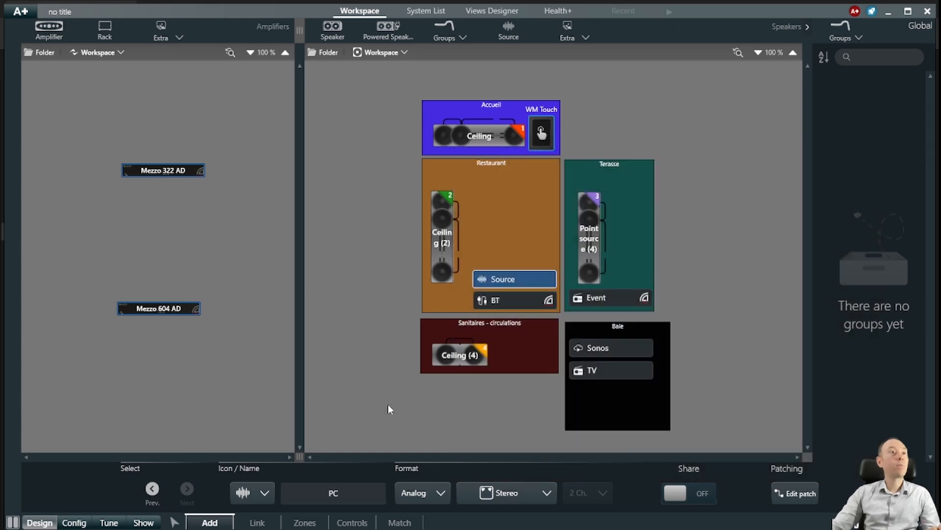
Resize the Baie zone to be slightly wider and shorter, fitting closely around the Sonos and TV sources
{"action": "left_click", "coordinate": [657, 419]}
{"action": "left_click_drag", "start_coordinate": [672, 377], "coordinate": [675, 376]}
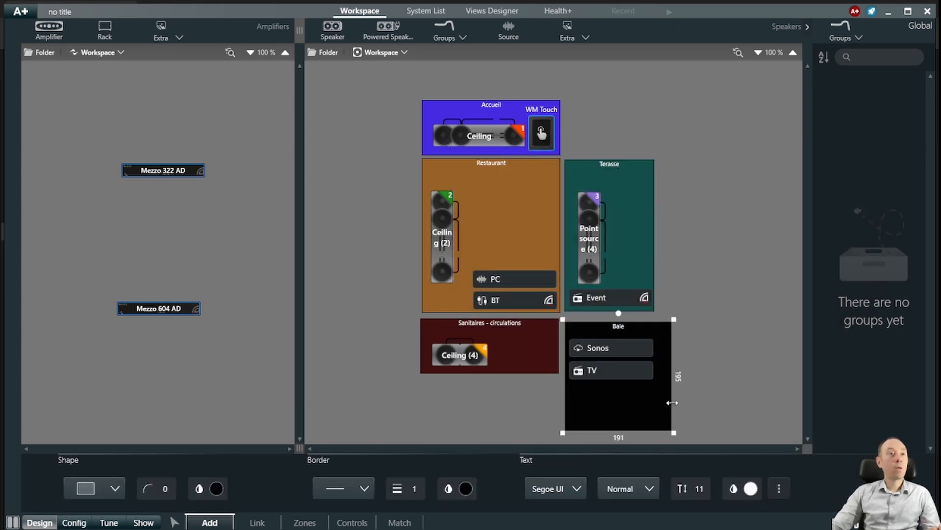
{"action": "left_click_drag", "start_coordinate": [562, 433], "coordinate": [559, 393]}
{"action": "left_click", "coordinate": [518, 418]}
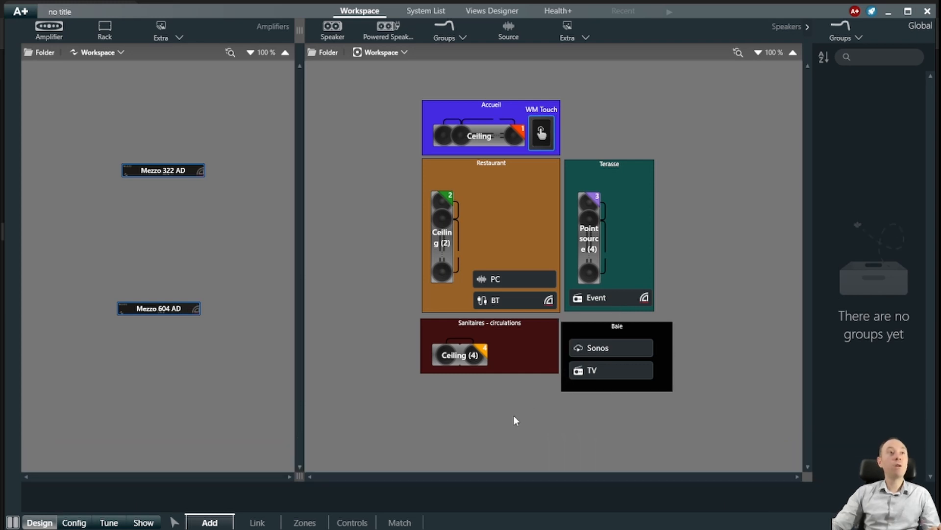
Duplicate the Sanitaires - circulations zone and reshape the copy into a narrower, taller rectangle left of the Restaurant zone
{"action": "left_click", "coordinate": [514, 369]}
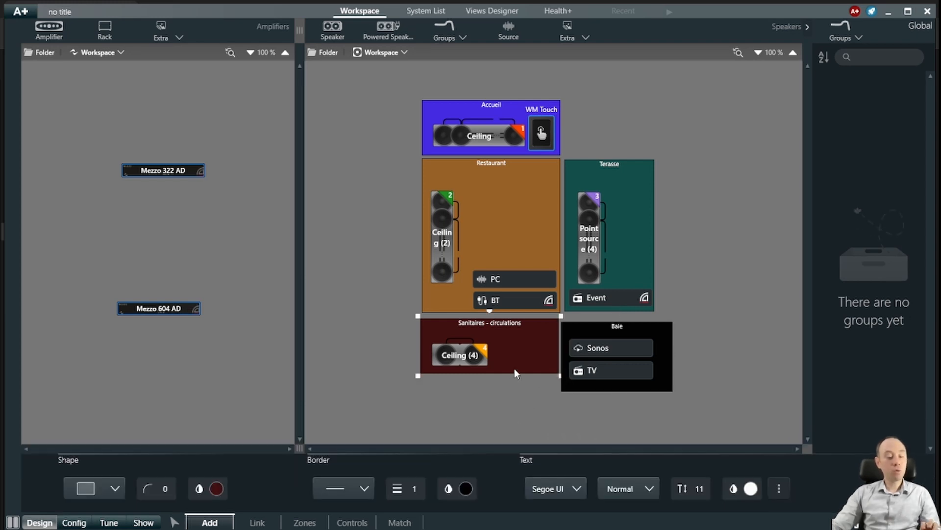
{"action": "left_click", "coordinate": [510, 379]}
{"action": "key", "text": "ctrl+v"}
{"action": "mouse_move", "coordinate": [528, 431]}
{"action": "left_mouse_down"}
{"action": "mouse_move", "coordinate": [404, 294]}
{"action": "mouse_move", "coordinate": [378, 223]}
{"action": "left_mouse_up"}
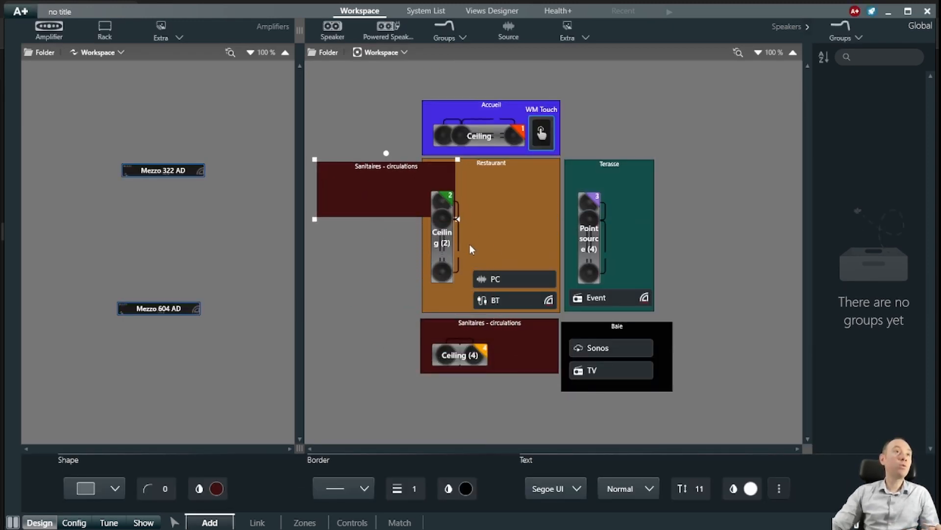
{"action": "left_click_drag", "start_coordinate": [455, 220], "coordinate": [400, 251]}
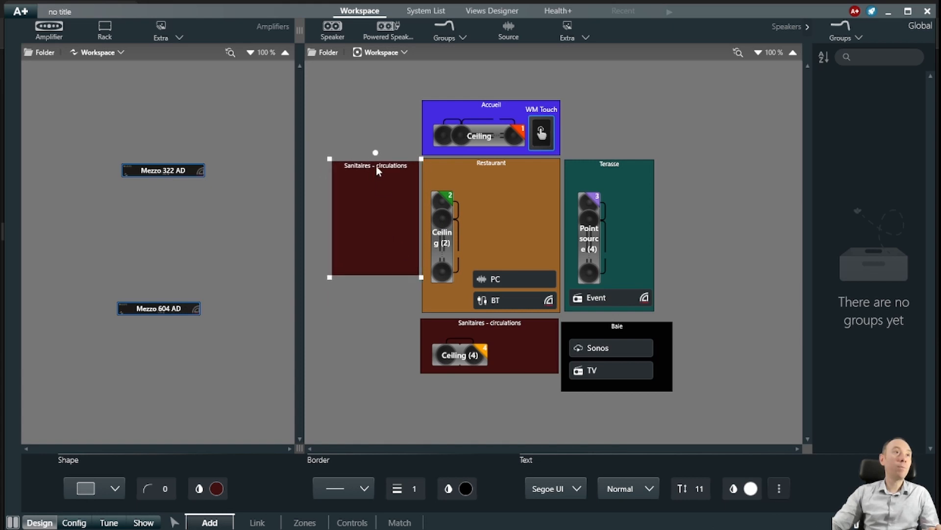
Rename the copied zone beside the Restaurant as Bar and fill it with purple
{"action": "type", "text": "Bar"}
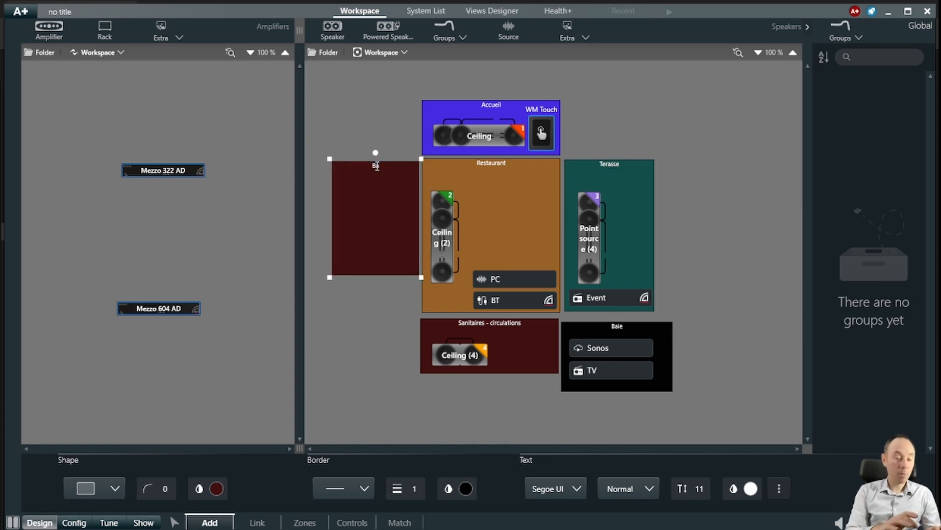
{"action": "left_click", "coordinate": [216, 488]}
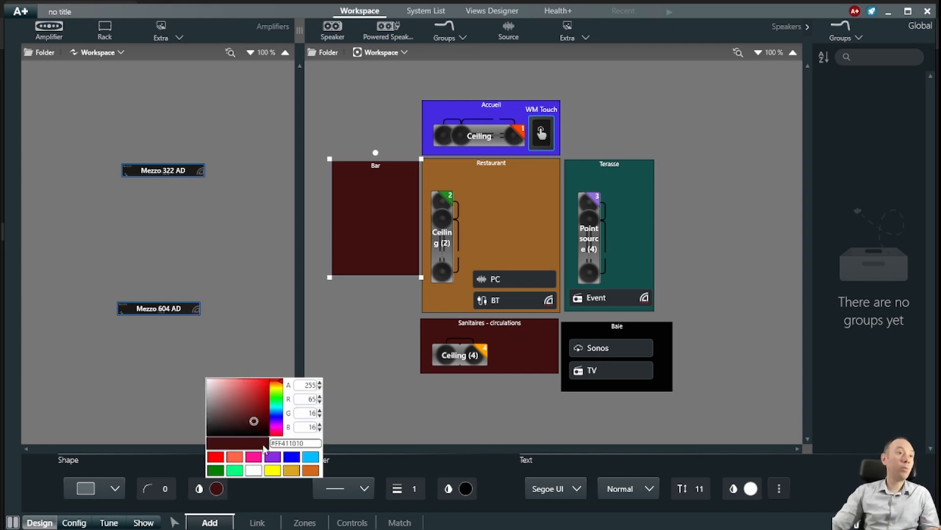
{"action": "left_click", "coordinate": [273, 457]}
{"action": "left_click", "coordinate": [370, 262]}
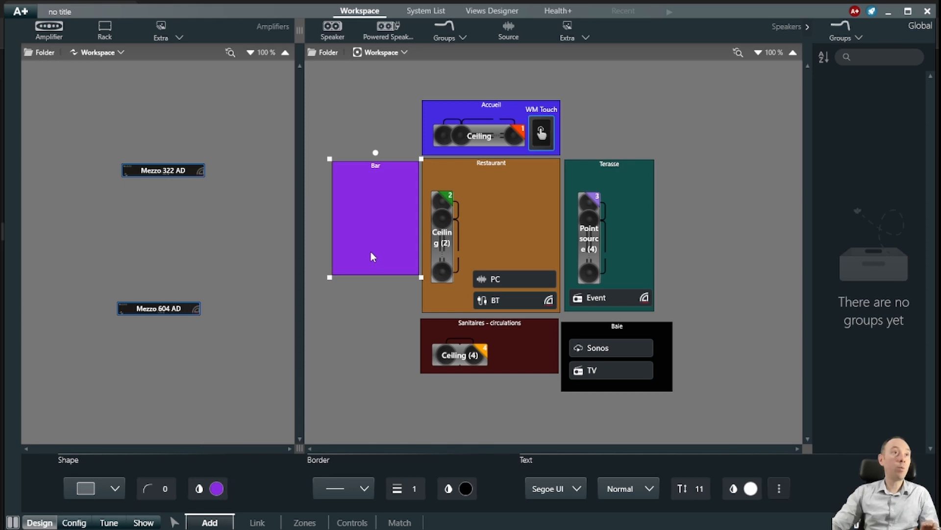
Duplicate the Bar zone and place the copy directly below the original
{"action": "left_click", "coordinate": [369, 278]}
{"action": "left_click", "coordinate": [367, 265]}
{"action": "key", "text": "ctrl+c"}
{"action": "key", "text": "ctrl+v"}
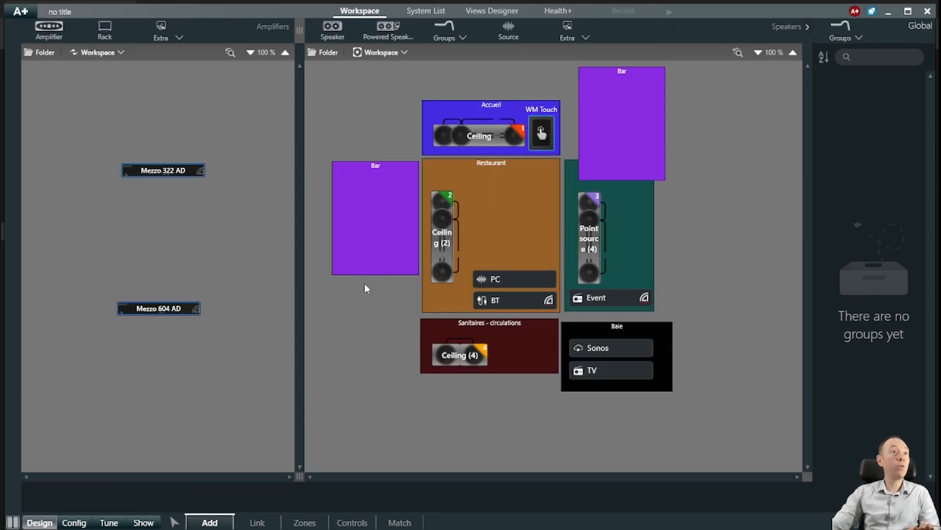
{"action": "left_click_drag", "start_coordinate": [578, 180], "coordinate": [378, 365]}
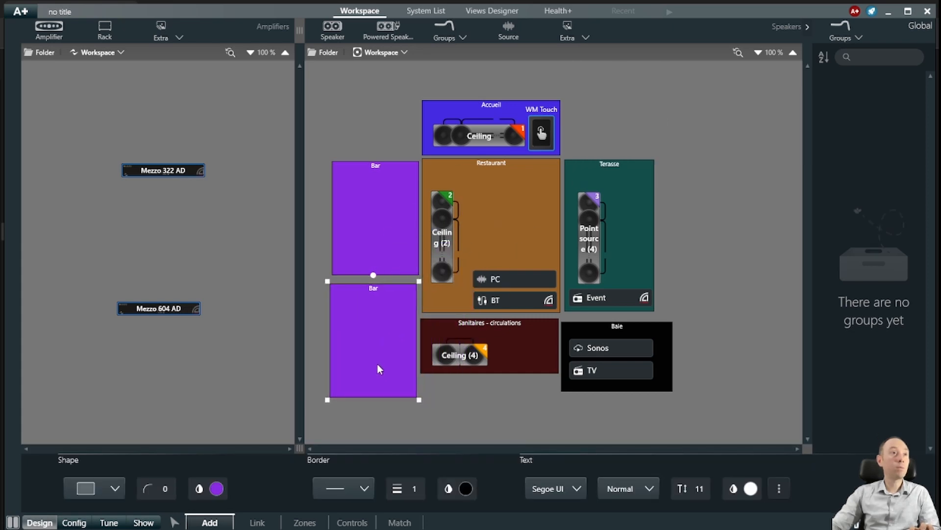
Rename the lower Bar copy as Cuisines and fill it with a very dark, nearly black purple
{"action": "left_click", "coordinate": [380, 288]}
{"action": "type", "text": "Cuisines"}
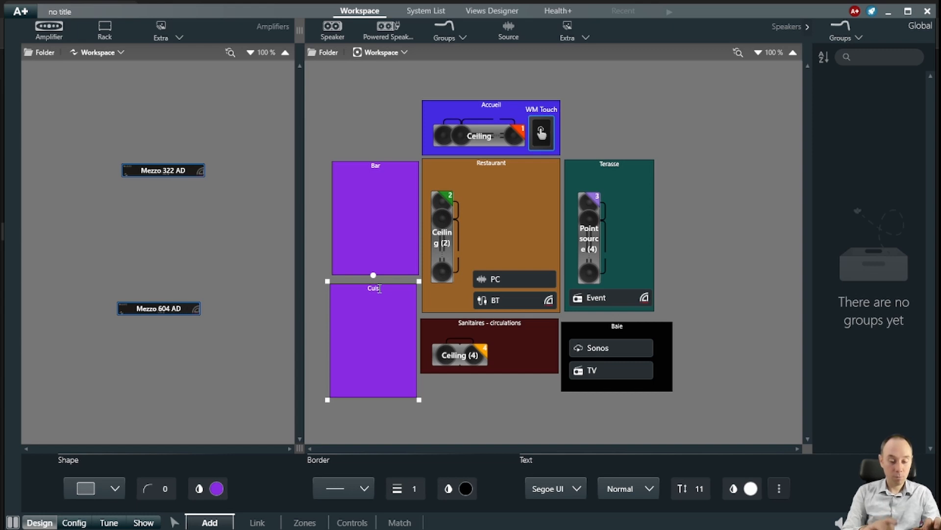
{"action": "left_click", "coordinate": [216, 489]}
{"action": "left_click", "coordinate": [247, 421]}
{"action": "left_click_drag", "start_coordinate": [247, 421], "coordinate": [243, 428]}
{"action": "left_click", "coordinate": [502, 428]}
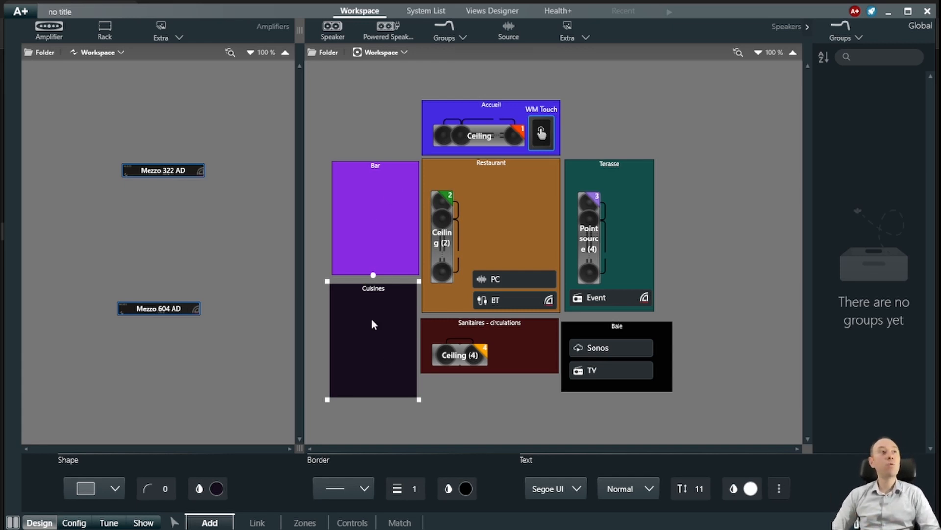
Add Powersoft Linear Point Source Flat speakers with quantity 2, parallel mode Adjacent Vertical and parallel quantity 2
{"action": "left_click", "coordinate": [328, 44]}
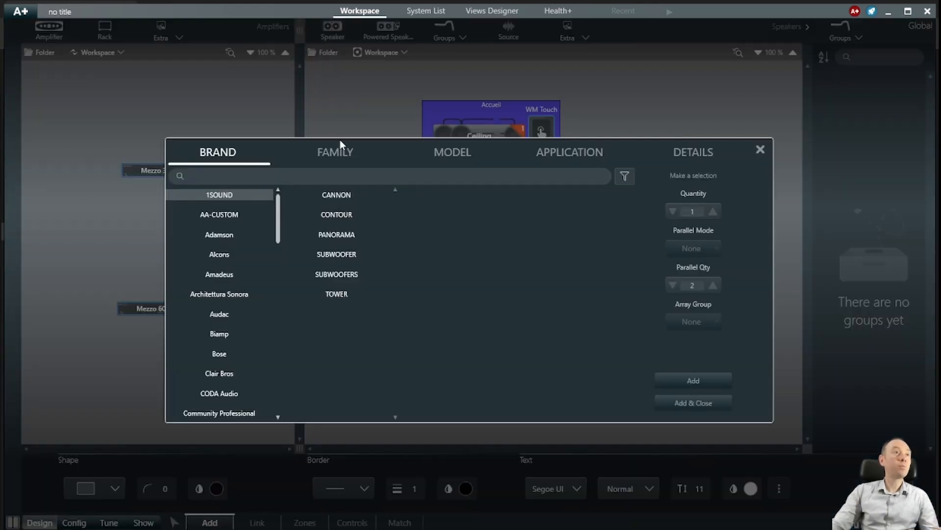
{"action": "left_click", "coordinate": [371, 175]}
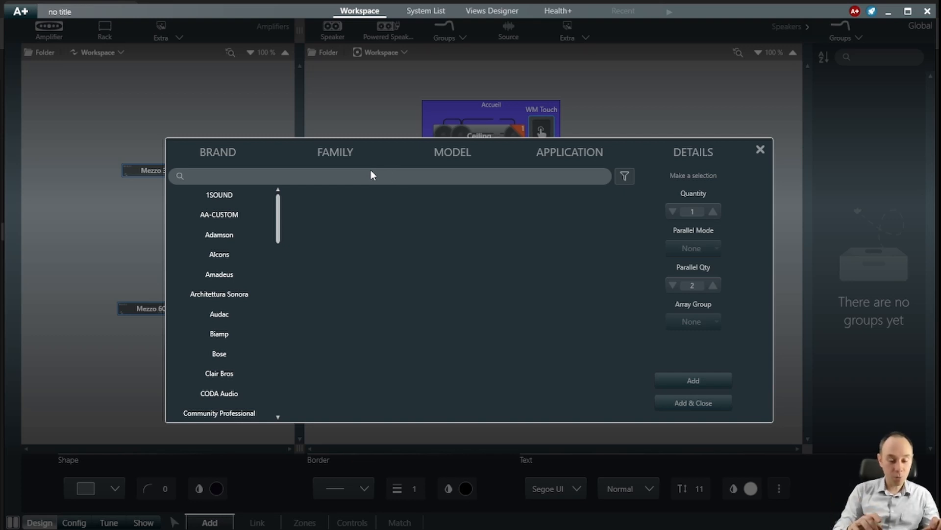
{"action": "type", "text": "pow"}
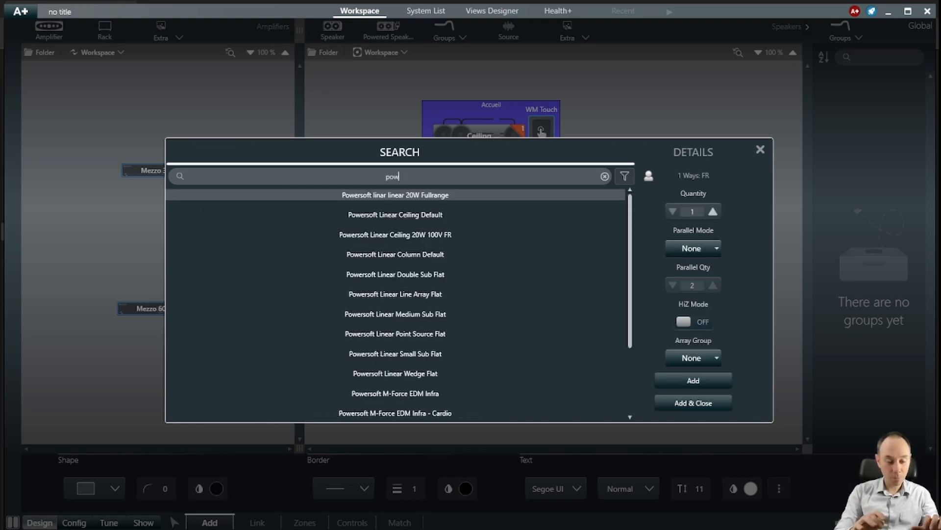
{"action": "type", "text": "ersof"}
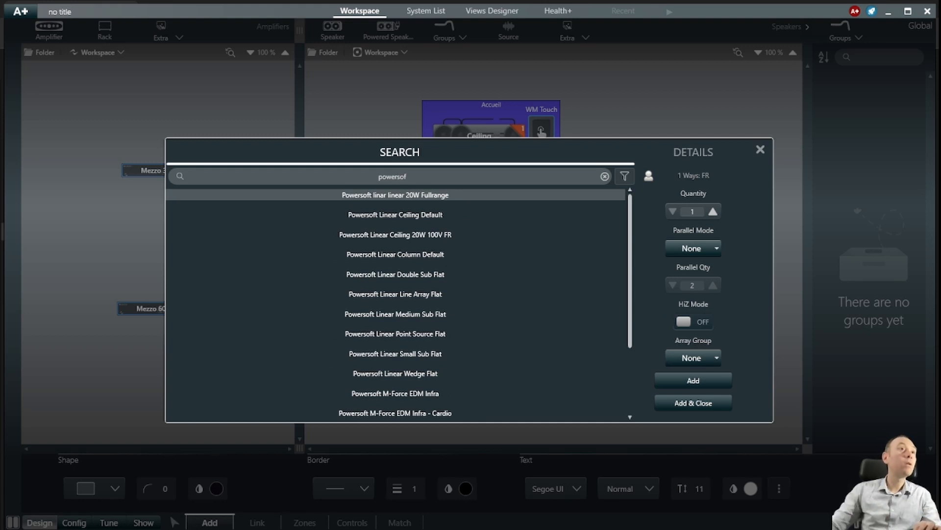
{"action": "left_click", "coordinate": [391, 335]}
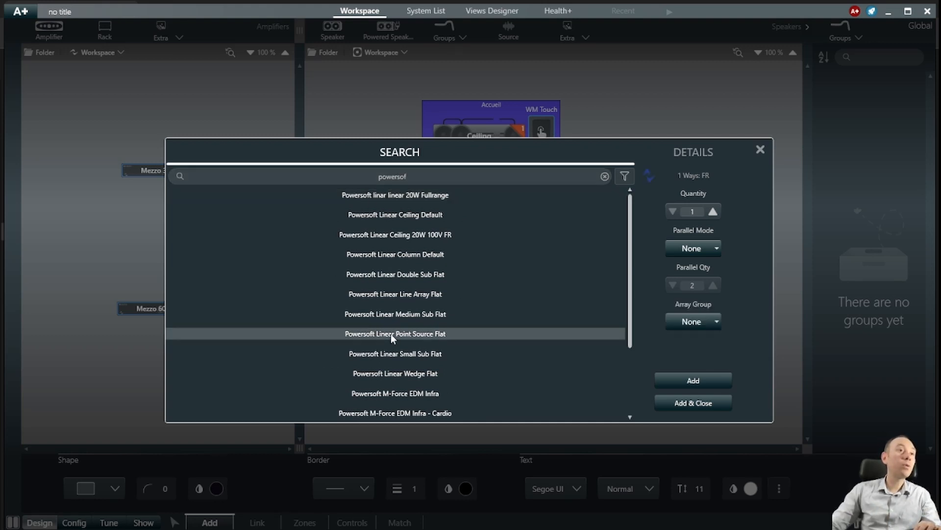
{"action": "left_click", "coordinate": [712, 211]}
{"action": "left_click", "coordinate": [704, 252]}
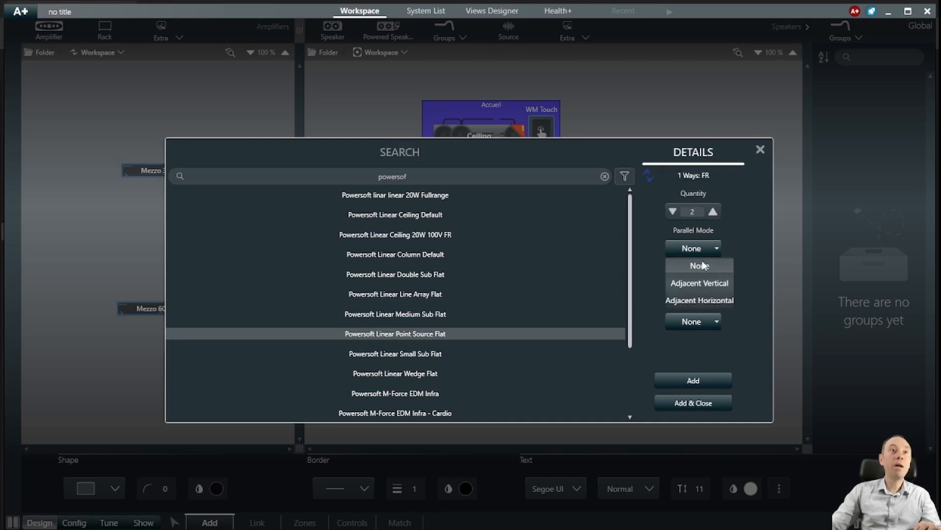
{"action": "left_click", "coordinate": [702, 287]}
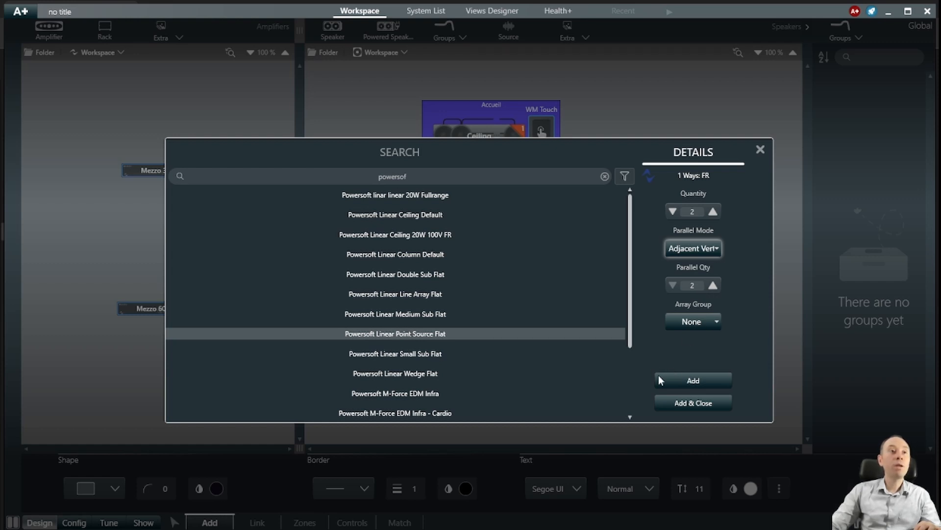
{"action": "left_click", "coordinate": [692, 380]}
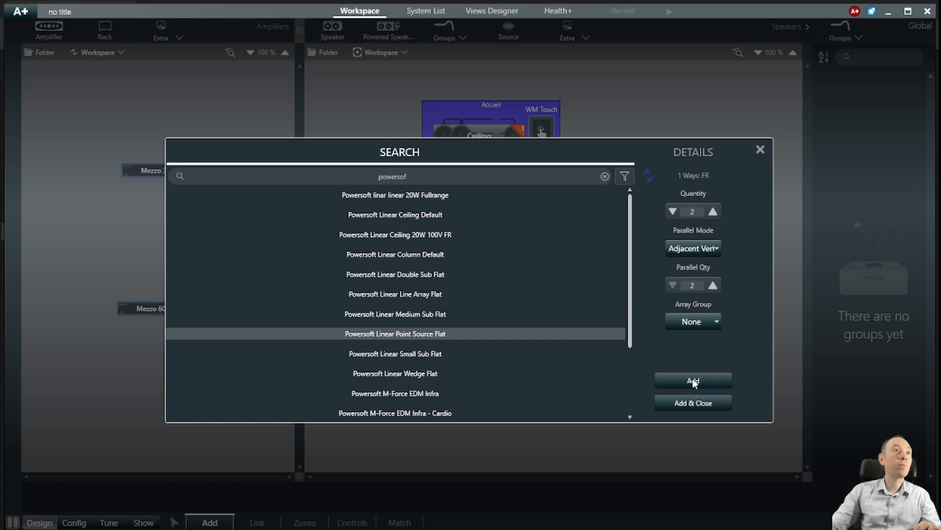
Choose the Powersoft Linear Ceiling Default speaker with quantity 1 and parallel mode None
{"action": "left_click", "coordinate": [429, 177]}
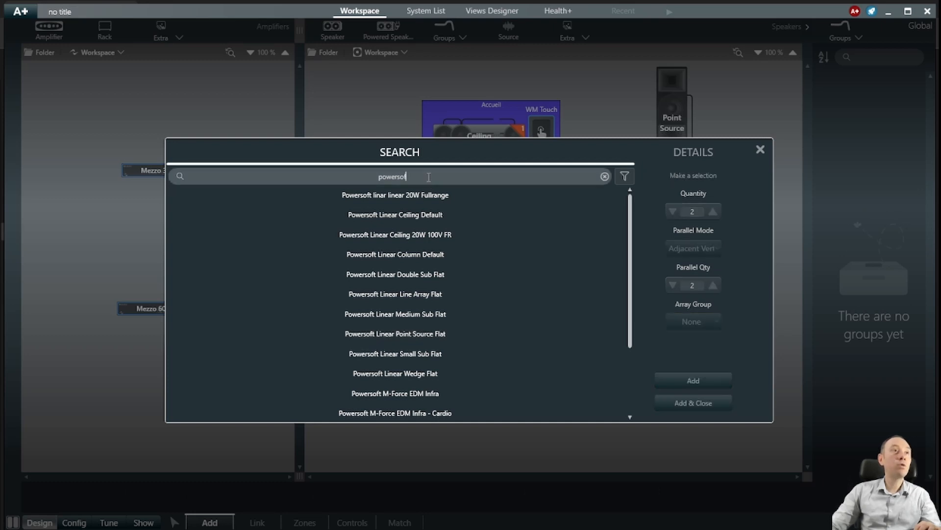
{"action": "left_click_drag", "start_coordinate": [429, 177], "coordinate": [376, 176]}
{"action": "left_click", "coordinate": [417, 218]}
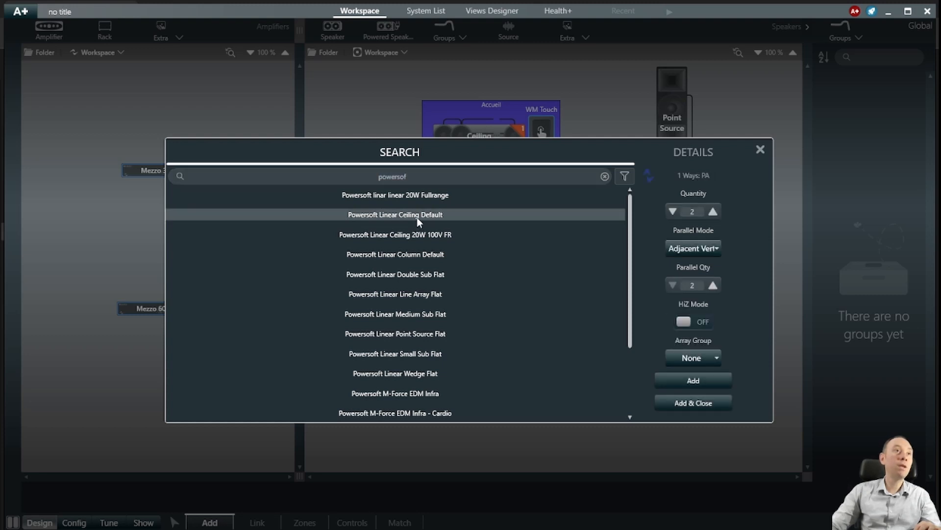
{"action": "left_click", "coordinate": [713, 286]}
{"action": "left_click", "coordinate": [673, 286]}
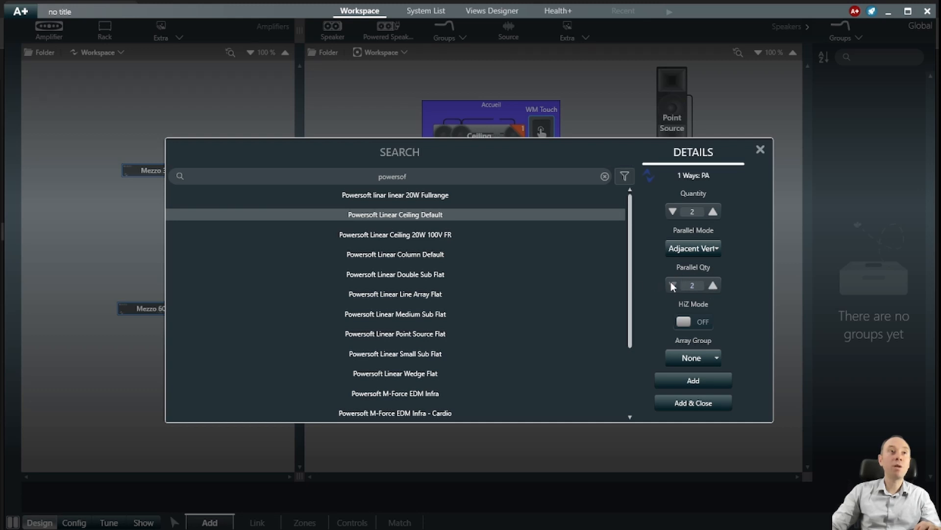
{"action": "left_click", "coordinate": [714, 212]}
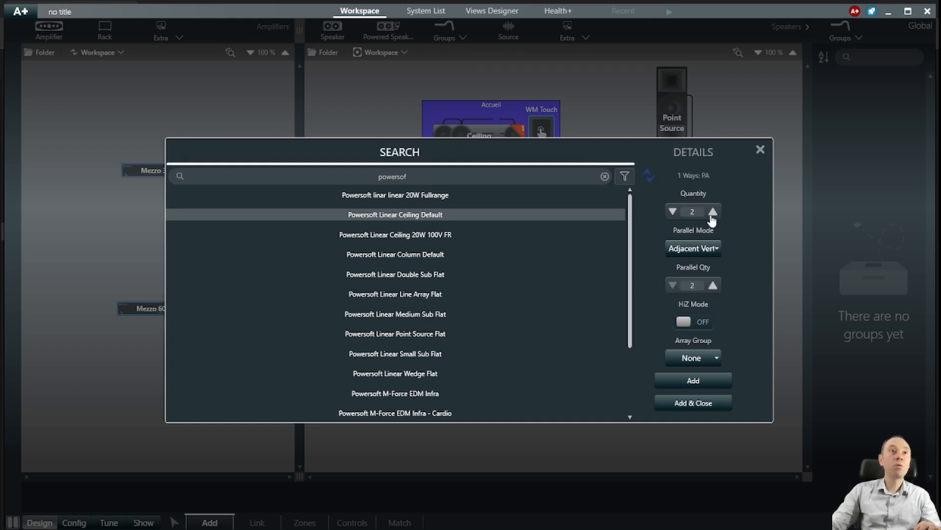
{"action": "left_click", "coordinate": [672, 213]}
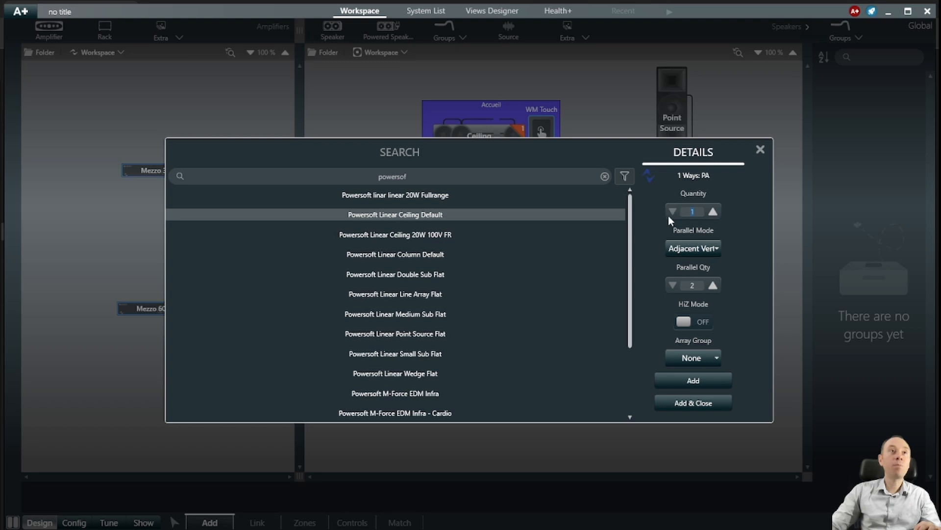
{"action": "left_click", "coordinate": [678, 249]}
{"action": "left_click", "coordinate": [685, 268]}
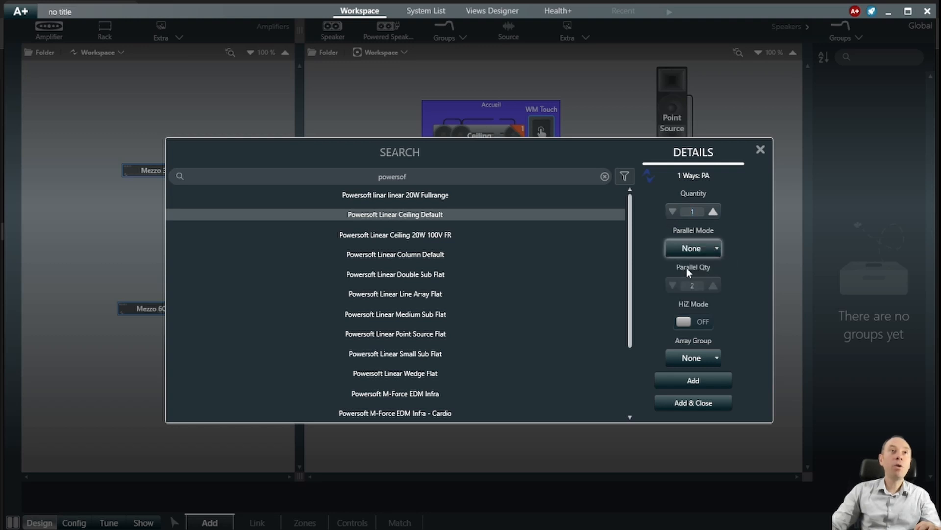
Turn on HiZ mode with the 15W @ 100V transformer and add the ceiling speaker, closing the speaker library
{"action": "left_click", "coordinate": [694, 321]}
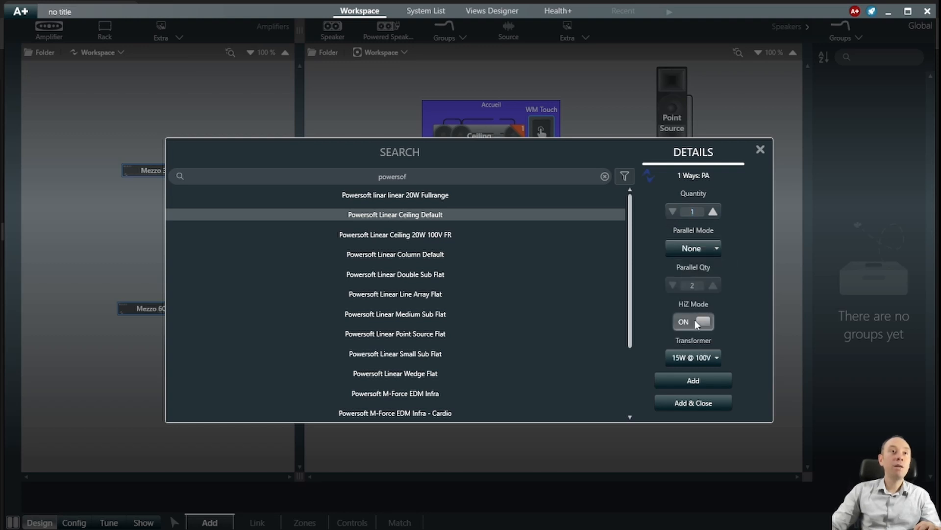
{"action": "left_click", "coordinate": [697, 357]}
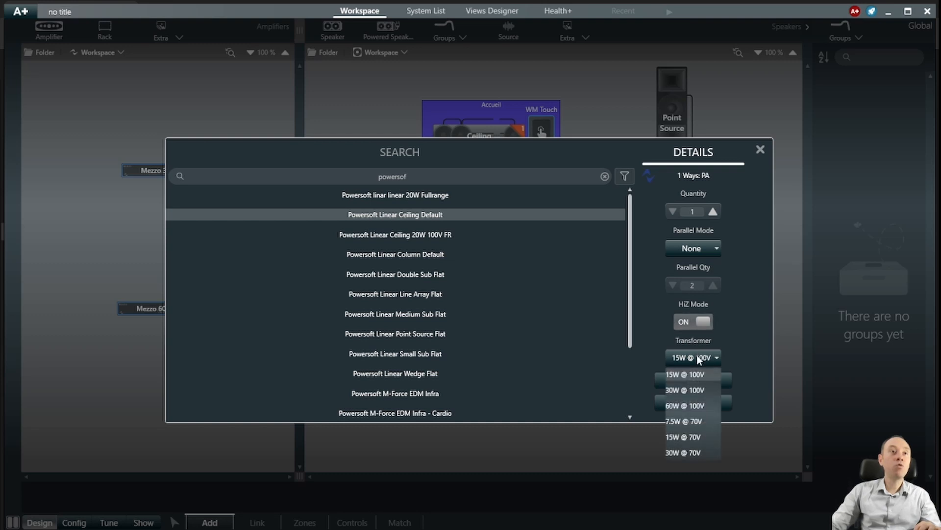
{"action": "left_click", "coordinate": [697, 357]}
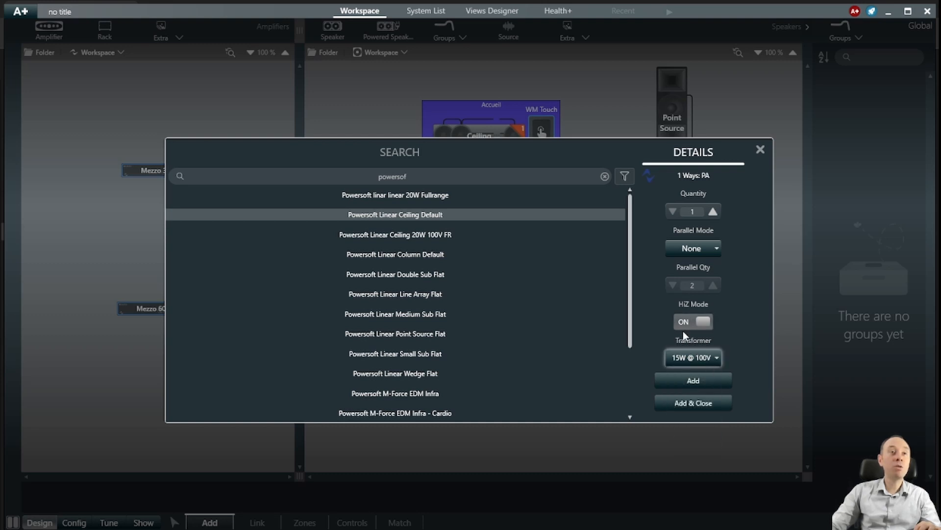
{"action": "left_click", "coordinate": [689, 401]}
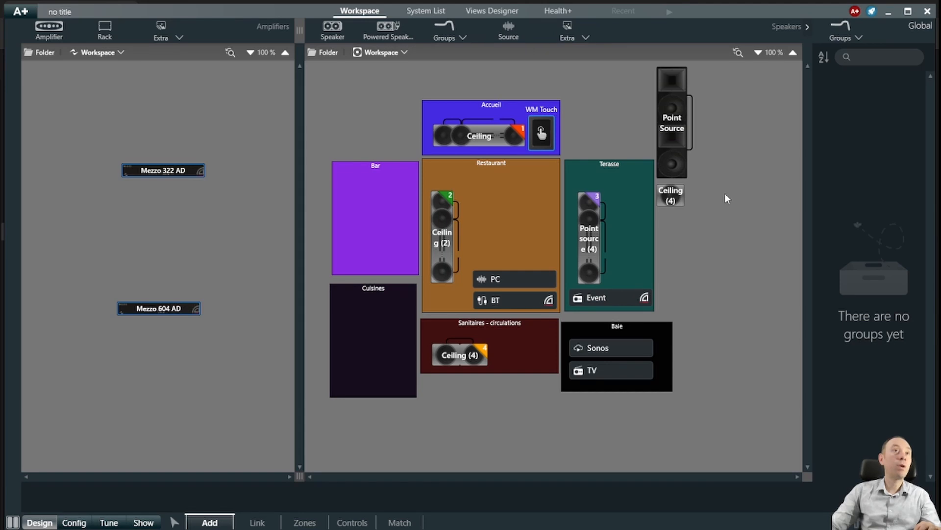
Move the new ceiling speaker into Cuisines and fit the Point Source pair inside a raised, enlarged Bar rectangle
{"action": "left_click_drag", "start_coordinate": [678, 195], "coordinate": [368, 349]}
{"action": "left_click_drag", "start_coordinate": [686, 132], "coordinate": [405, 219]}
{"action": "left_click", "coordinate": [374, 163]}
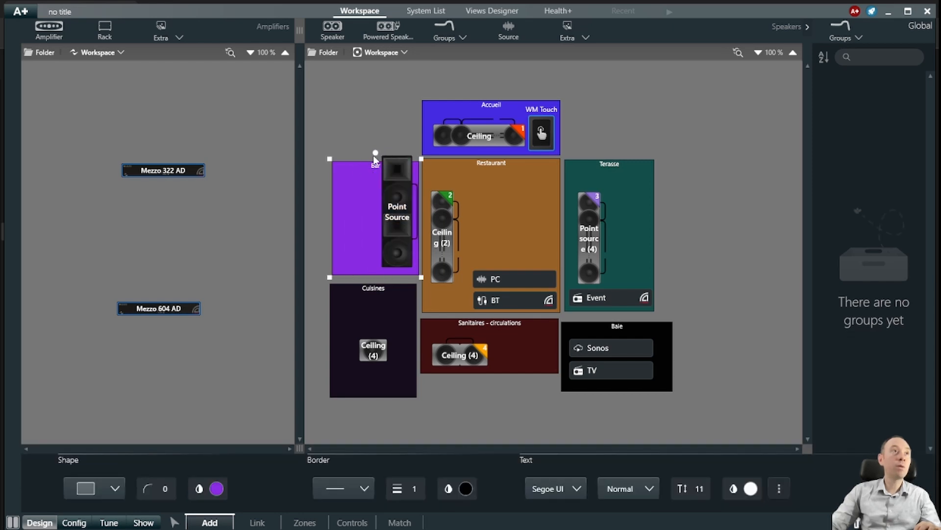
{"action": "left_click_drag", "start_coordinate": [375, 160], "coordinate": [375, 134]}
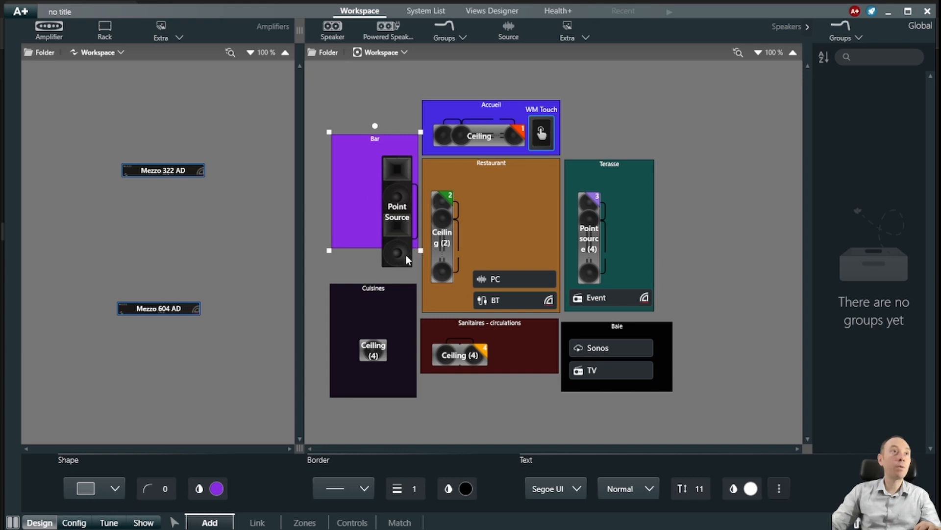
{"action": "left_click_drag", "start_coordinate": [328, 250], "coordinate": [326, 283]}
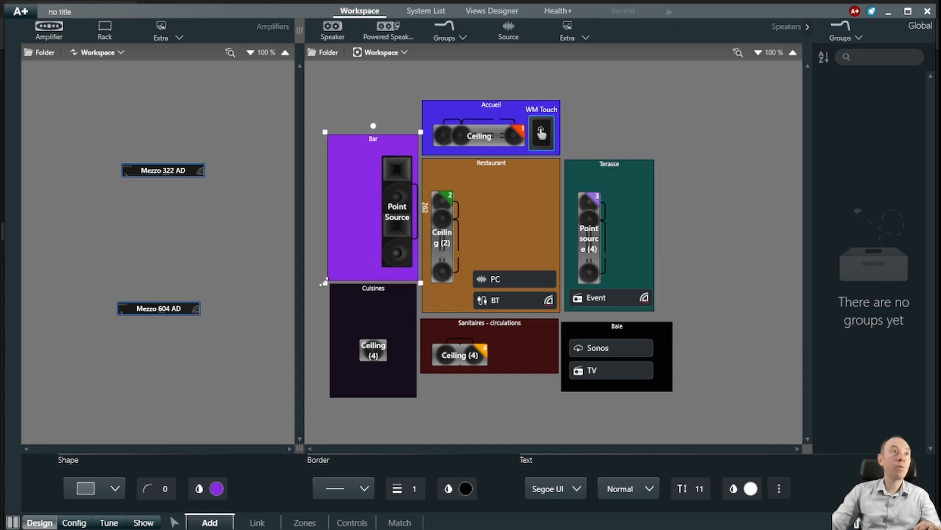
{"action": "left_click_drag", "start_coordinate": [398, 252], "coordinate": [374, 249]}
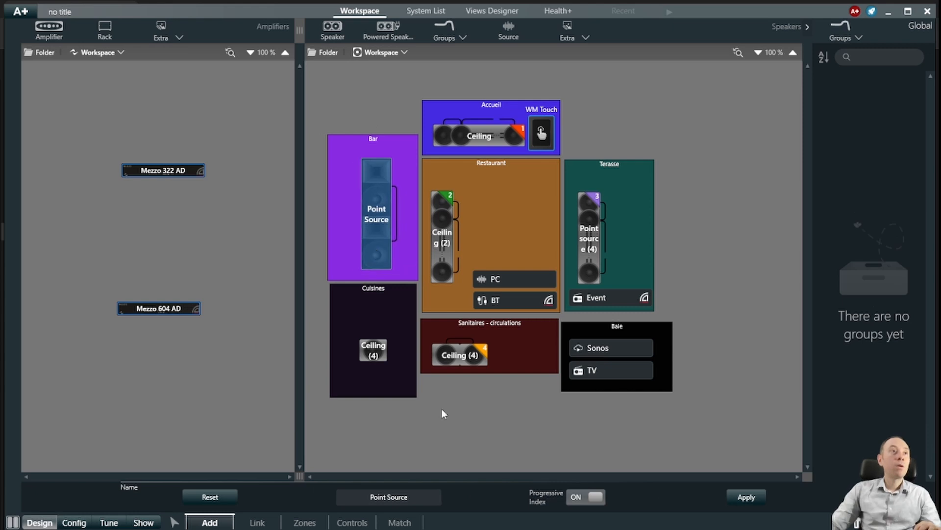
{"action": "left_click", "coordinate": [475, 440]}
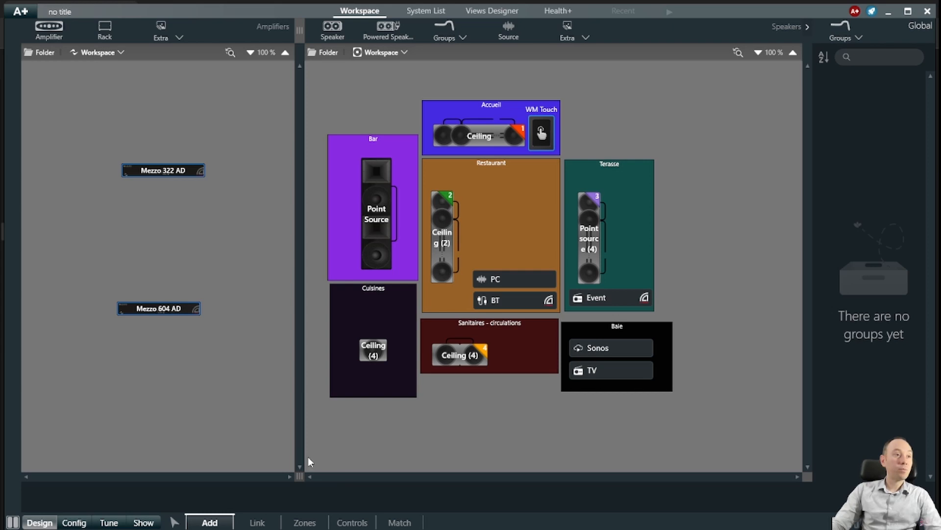
Link the Bar's FR speakers to the third output of the Mezzo 604 AD and the Cuisines PA speaker to the fourth
{"action": "left_click", "coordinate": [258, 522]}
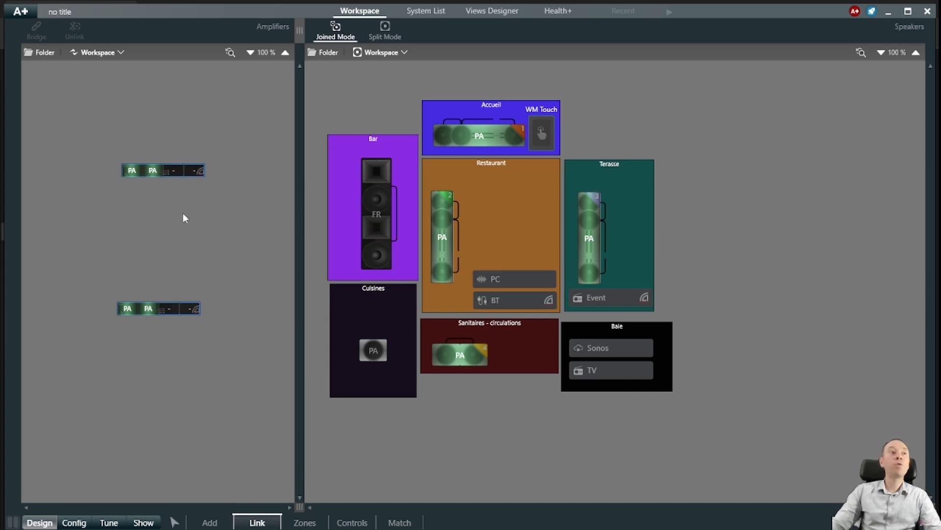
{"action": "left_click", "coordinate": [376, 224]}
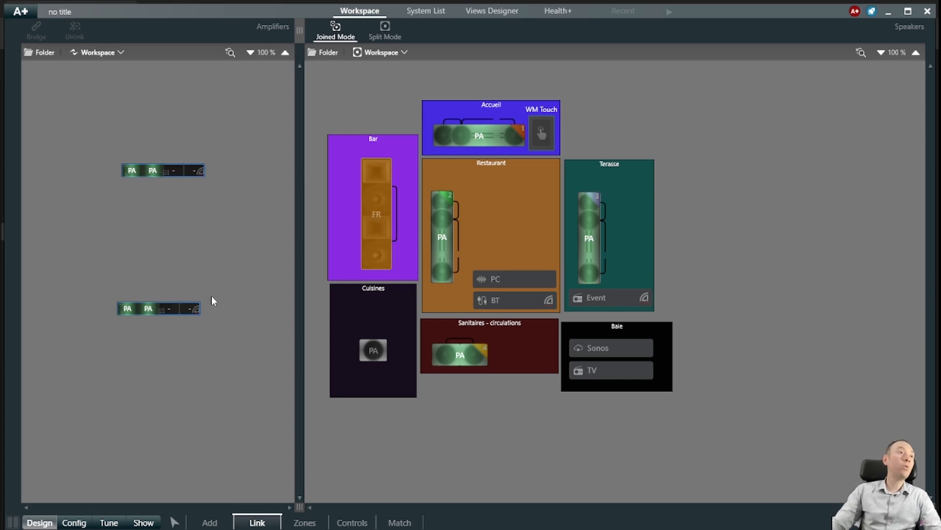
{"action": "left_click", "coordinate": [174, 308]}
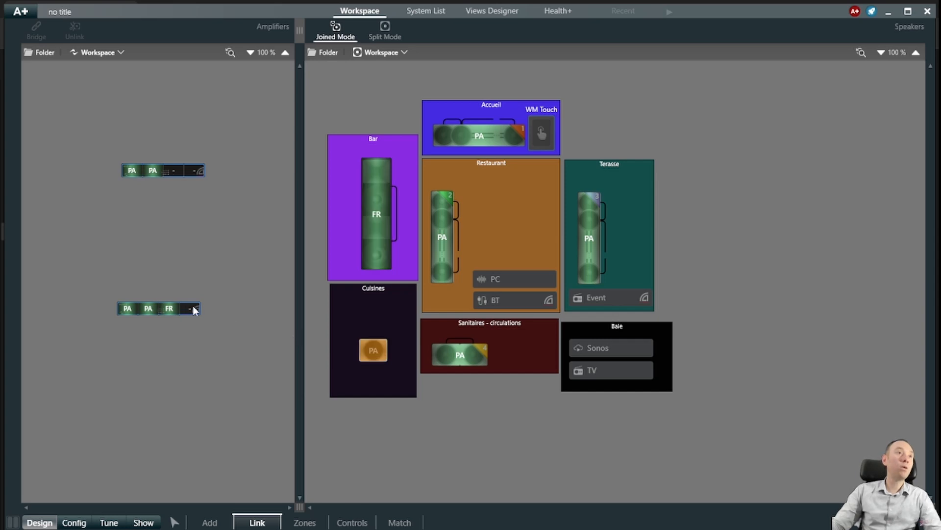
{"action": "left_click", "coordinate": [189, 308]}
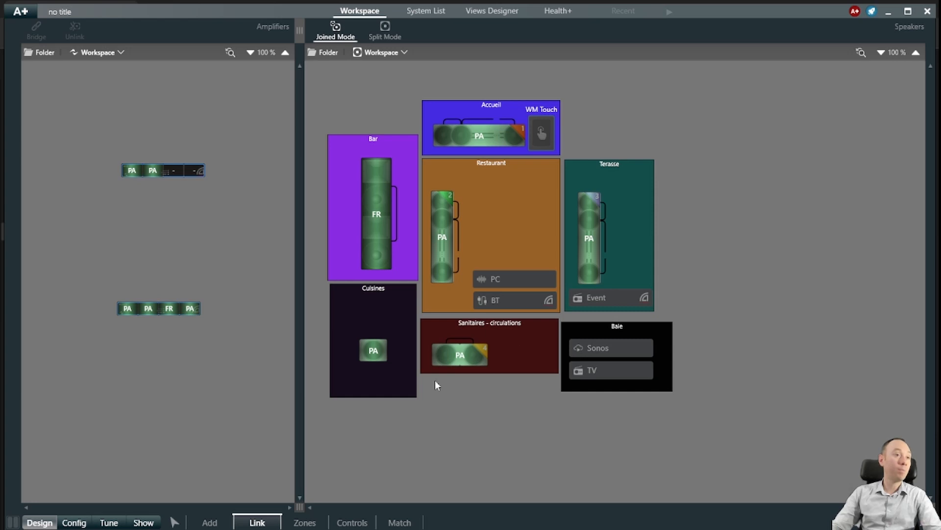
Add two new zones after the Sanitaire zone in the zone list
{"action": "left_click", "coordinate": [305, 522]}
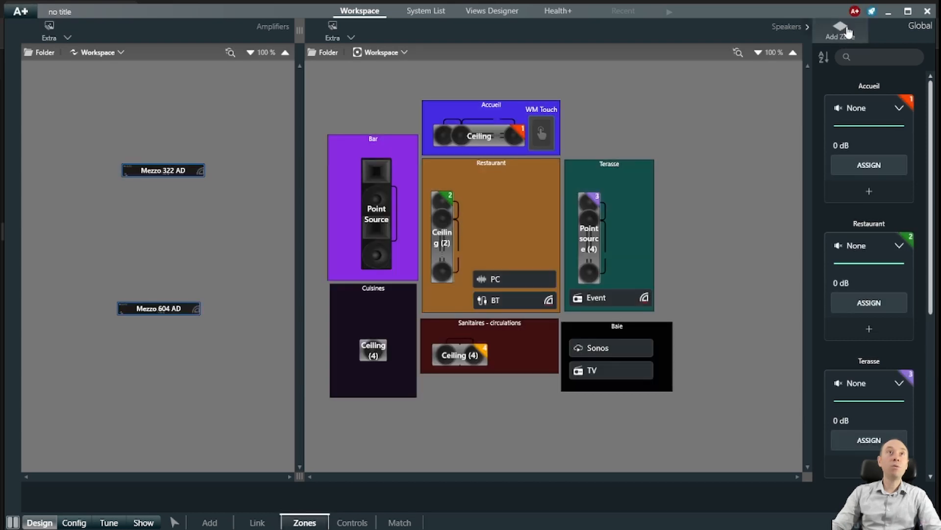
{"action": "scroll", "coordinate": [920, 277], "scroll_direction": "down", "scroll_amount": 3}
{"action": "scroll", "coordinate": [919, 273], "scroll_direction": "down", "scroll_amount": 5}
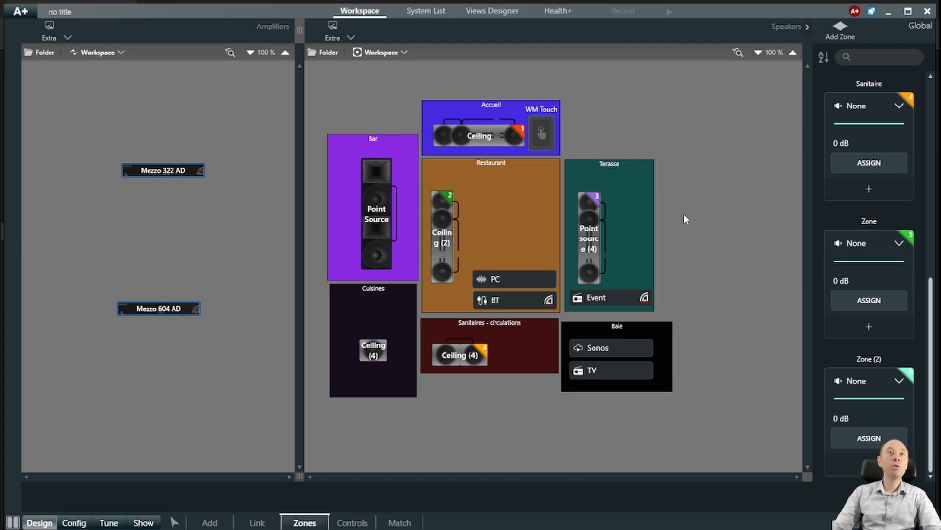
Assign the Bar's FR speakers and the PC, BT, Event, Sonos and TV sources to zone 5
{"action": "left_click", "coordinate": [864, 301]}
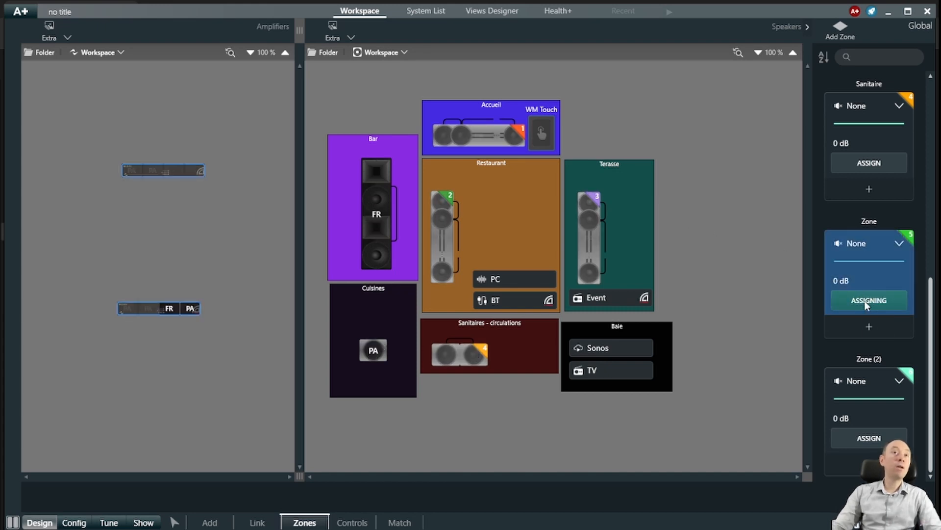
{"action": "left_click", "coordinate": [383, 236]}
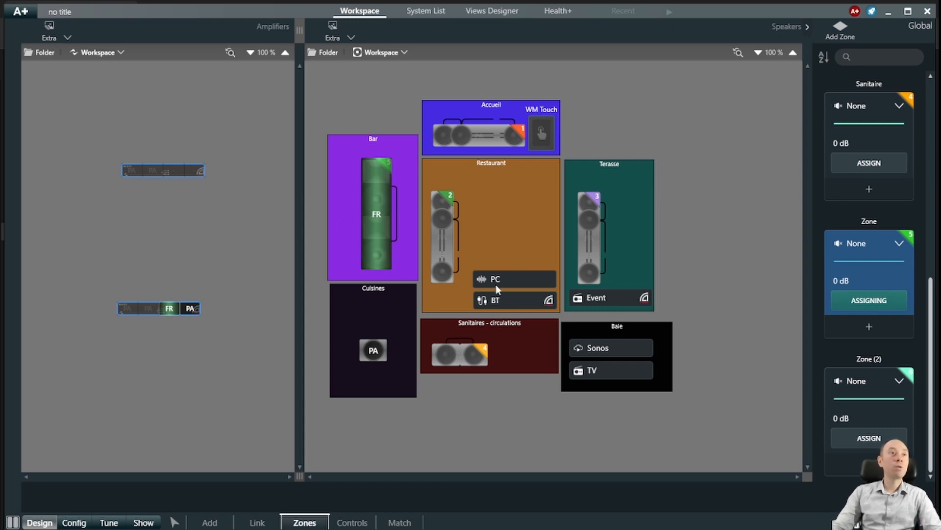
{"action": "left_click", "coordinate": [507, 279]}
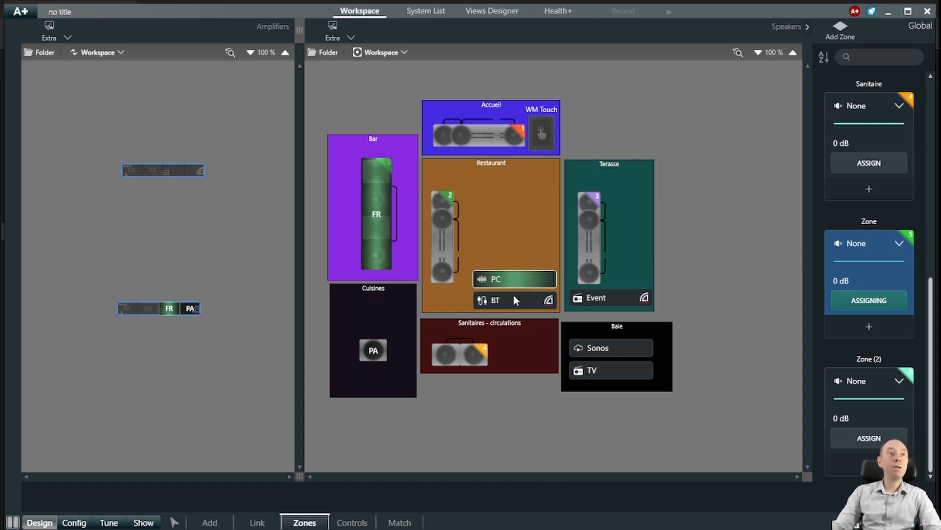
{"action": "left_click", "coordinate": [513, 298]}
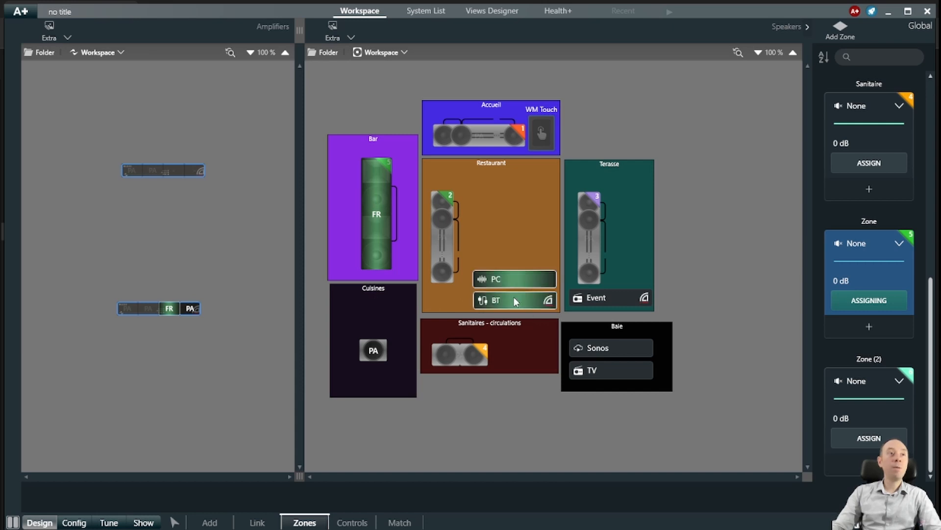
{"action": "left_click", "coordinate": [606, 302]}
{"action": "left_click", "coordinate": [604, 348]}
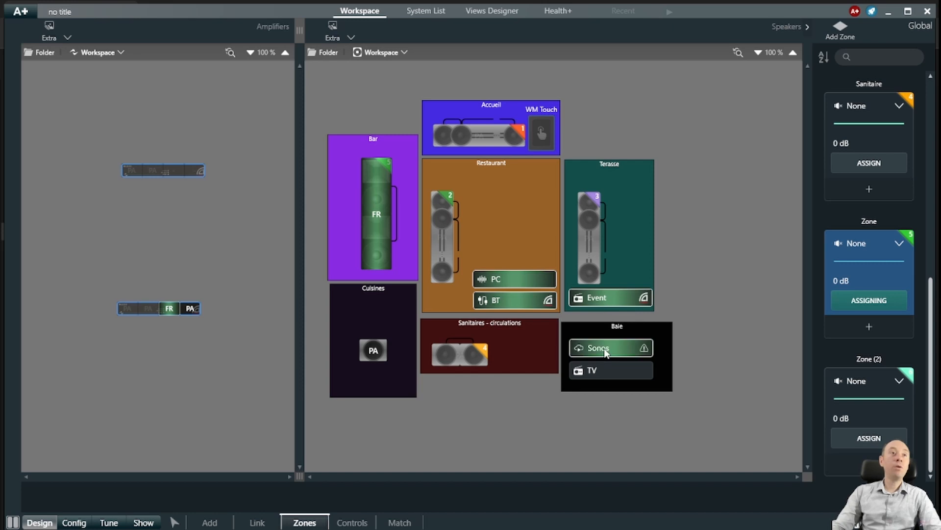
{"action": "left_click", "coordinate": [603, 370]}
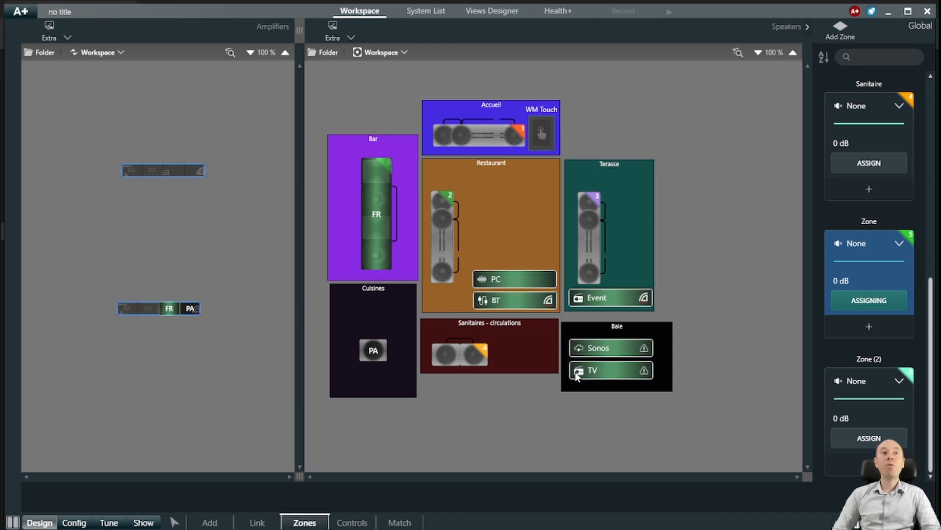
Rename zone 5 as Bar and the last zone in the list as Cuisine
{"action": "double_click", "coordinate": [873, 222]}
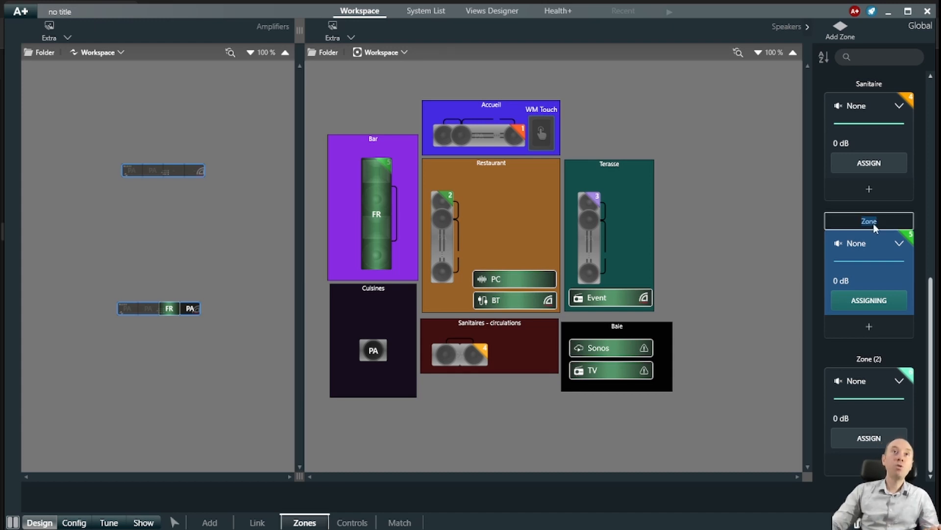
{"action": "type", "text": "Bar"}
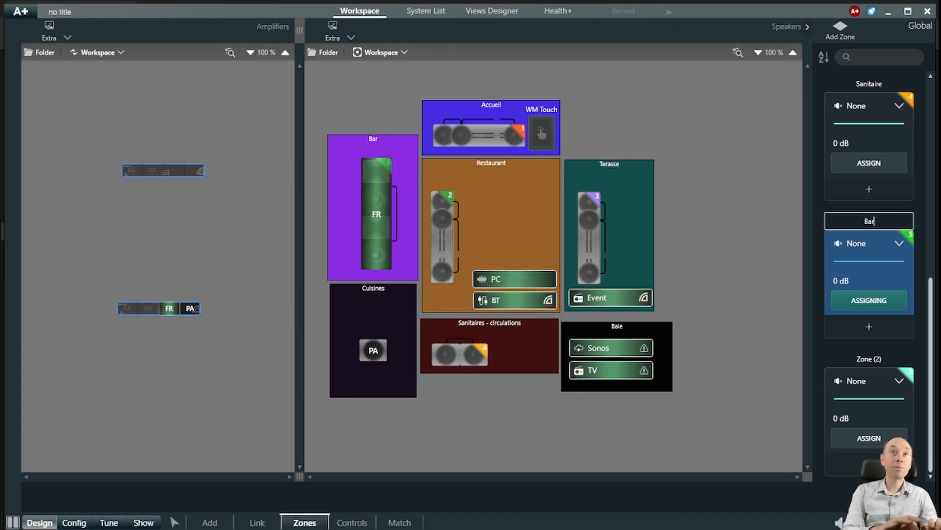
{"action": "double_click", "coordinate": [875, 361]}
{"action": "type", "text": "Cuisine"}
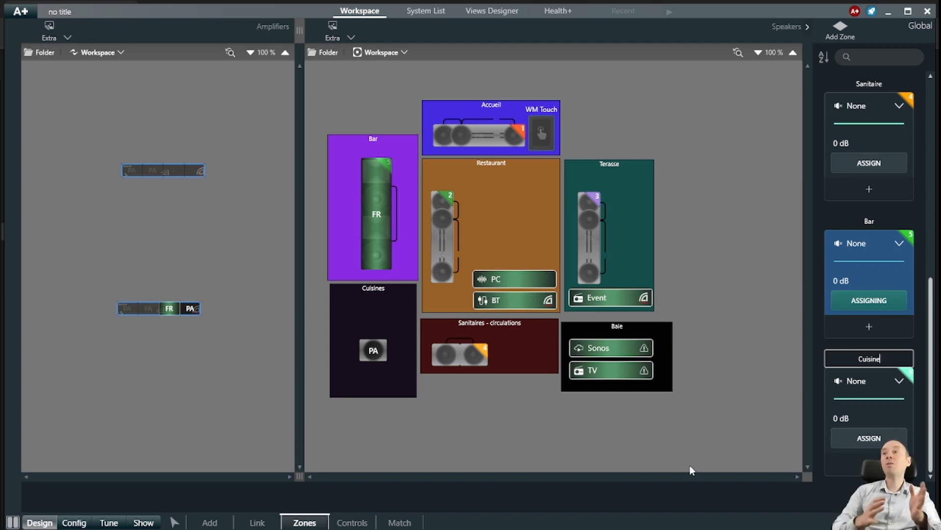
Assign the PC, BT, Event, Sonos and TV sources to the Cuisine zone
{"action": "left_click", "coordinate": [896, 437]}
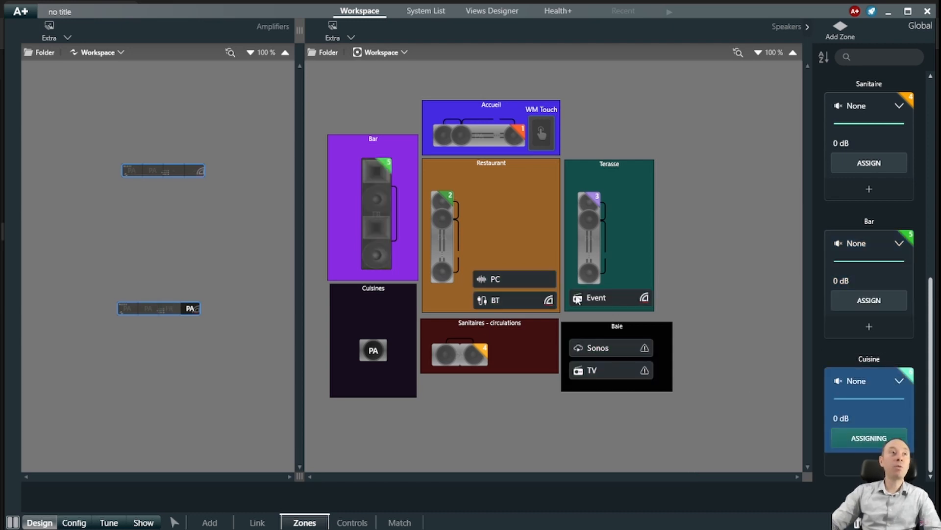
{"action": "left_click", "coordinate": [520, 281]}
{"action": "left_click", "coordinate": [520, 300]}
{"action": "left_click", "coordinate": [620, 297]}
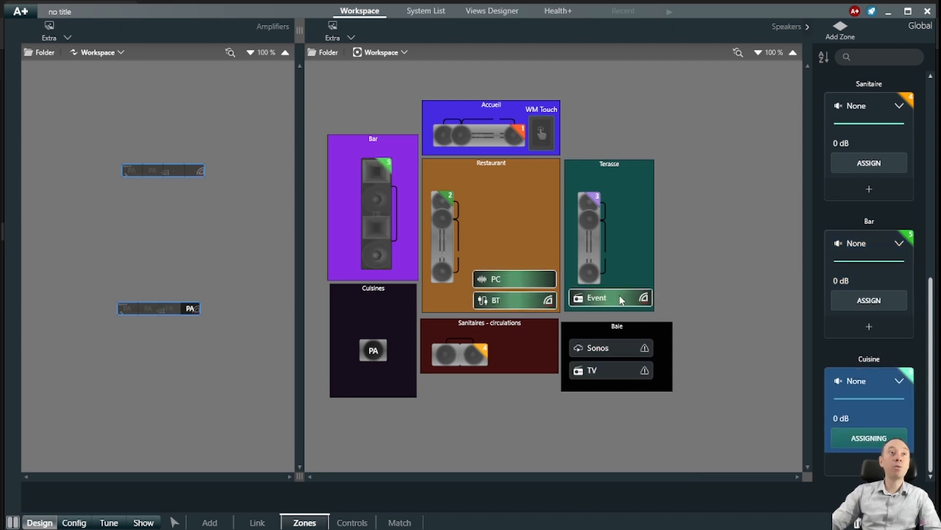
{"action": "left_click", "coordinate": [615, 346]}
{"action": "left_click", "coordinate": [616, 369]}
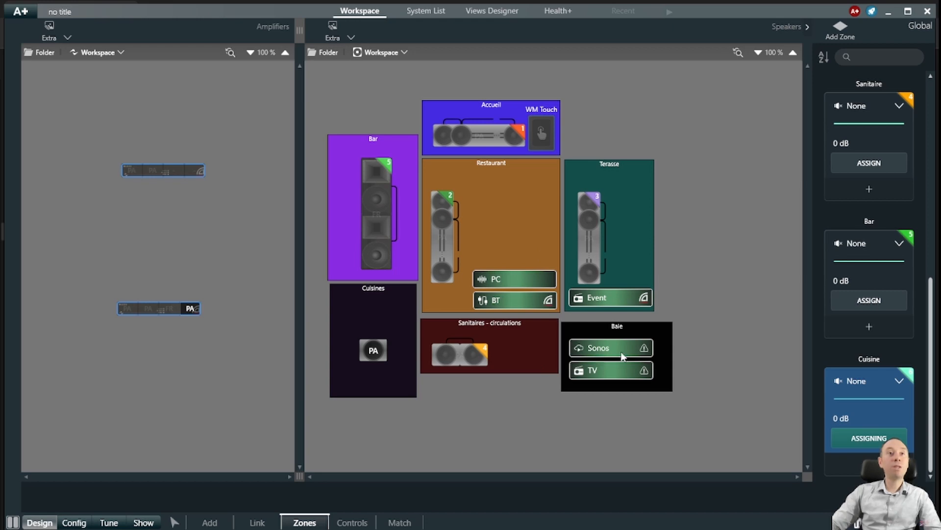
Add the PC, Sonos and TV sources to the Accueil zone's assignment
{"action": "scroll", "coordinate": [885, 302], "scroll_direction": "up", "scroll_amount": 2}
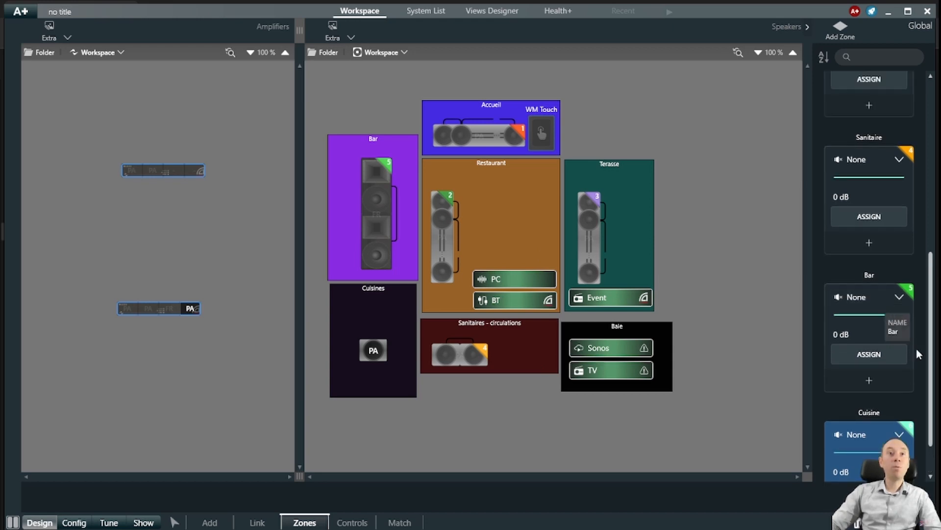
{"action": "scroll", "coordinate": [917, 349], "scroll_direction": "up", "scroll_amount": 10}
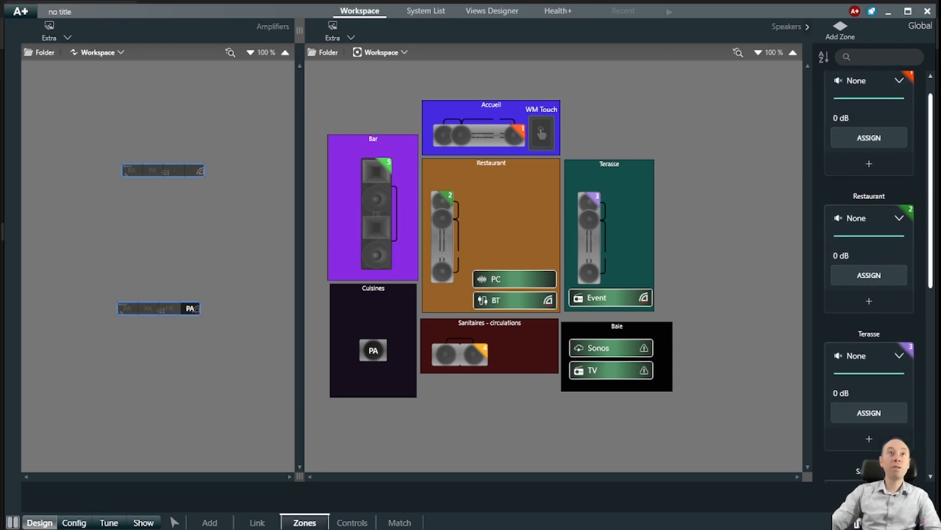
{"action": "scroll", "coordinate": [935, 142], "scroll_direction": "up", "scroll_amount": 2}
{"action": "left_click", "coordinate": [879, 166]}
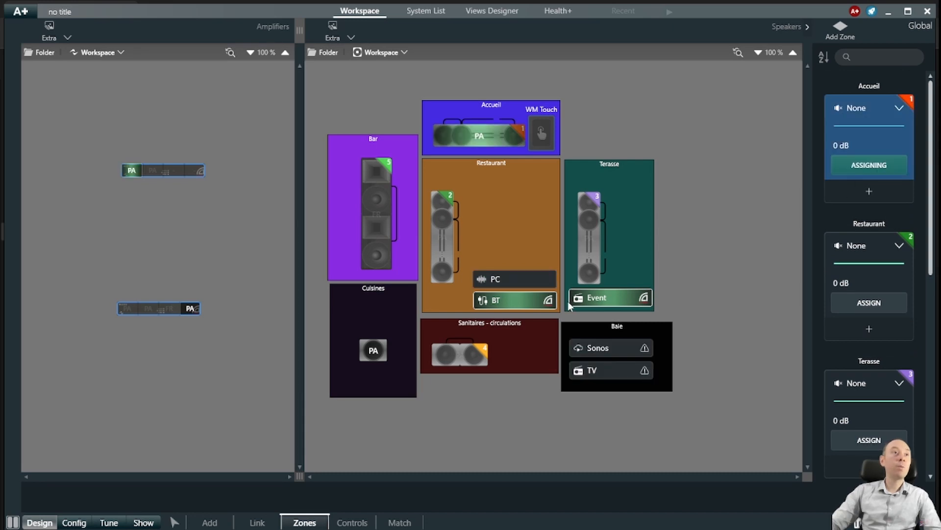
{"action": "left_click", "coordinate": [605, 348]}
{"action": "left_click", "coordinate": [594, 370]}
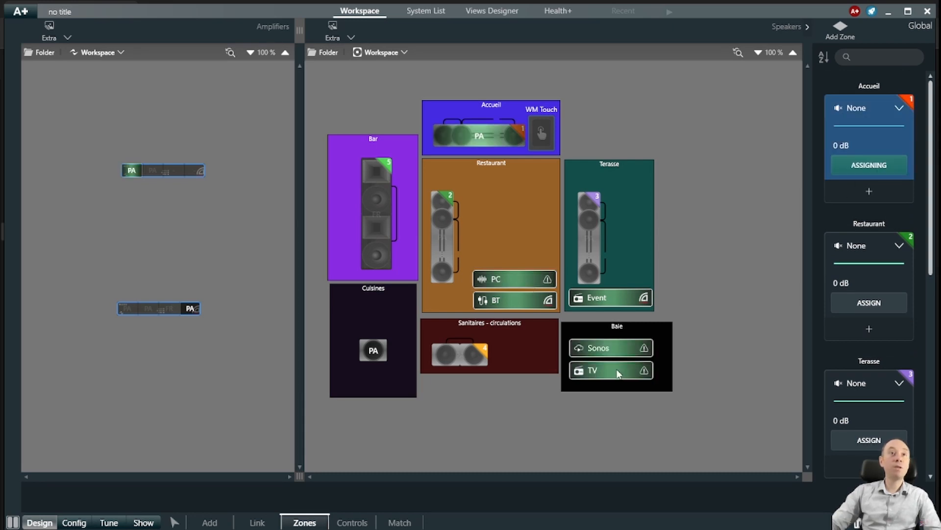
Add the PC, Sonos and TV sources to the Restaurant zone's assignment
{"action": "left_click", "coordinate": [868, 303]}
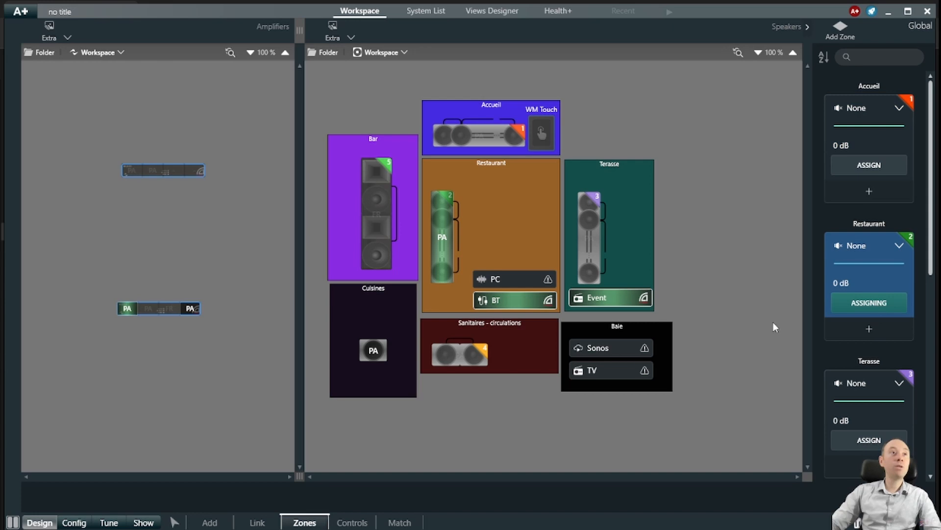
{"action": "left_click", "coordinate": [516, 281]}
{"action": "left_click", "coordinate": [604, 349]}
{"action": "left_click", "coordinate": [608, 371]}
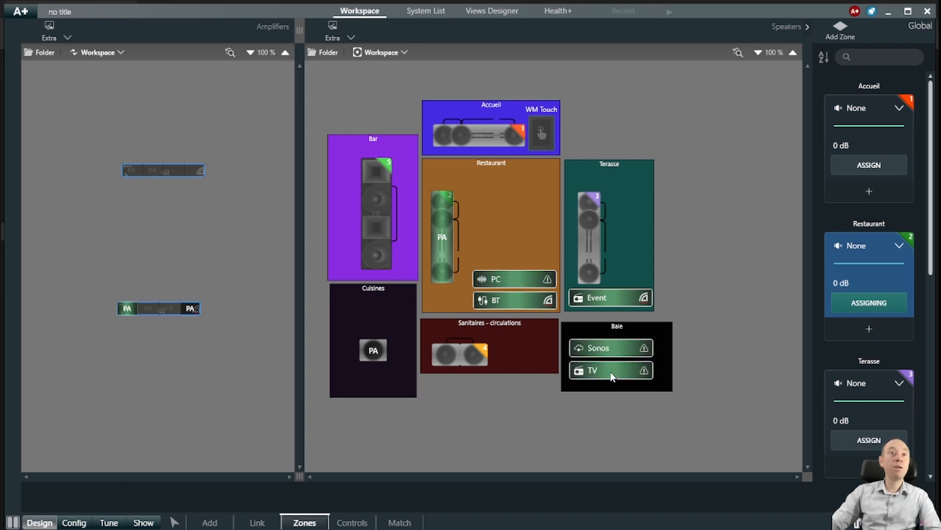
Add the PC, Sonos and TV sources to the Terasse zone's assignment
{"action": "left_click", "coordinate": [851, 439]}
{"action": "left_click", "coordinate": [506, 277]}
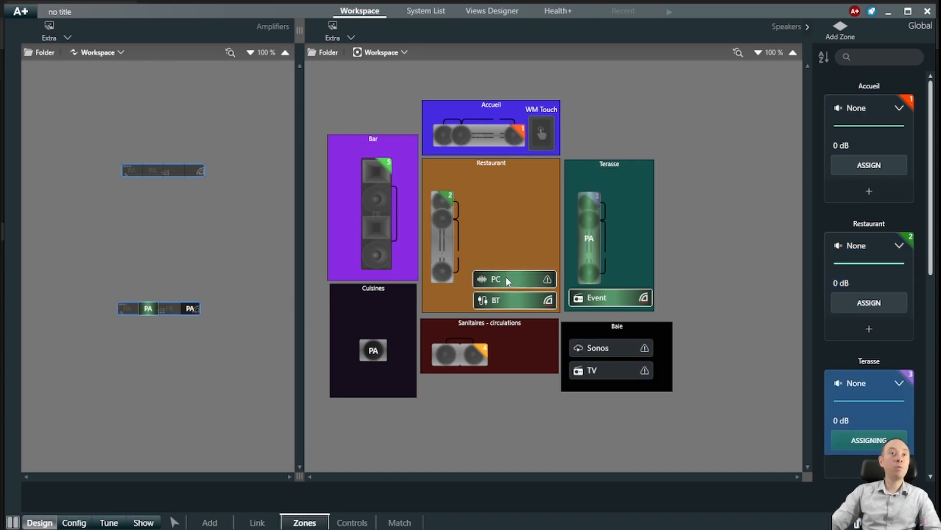
{"action": "left_click", "coordinate": [601, 349]}
{"action": "left_click", "coordinate": [604, 372]}
Add the PC, Sonos and TV sources to the Sanitaire zone's assignment
{"action": "scroll", "coordinate": [869, 344], "scroll_direction": "down", "scroll_amount": 3}
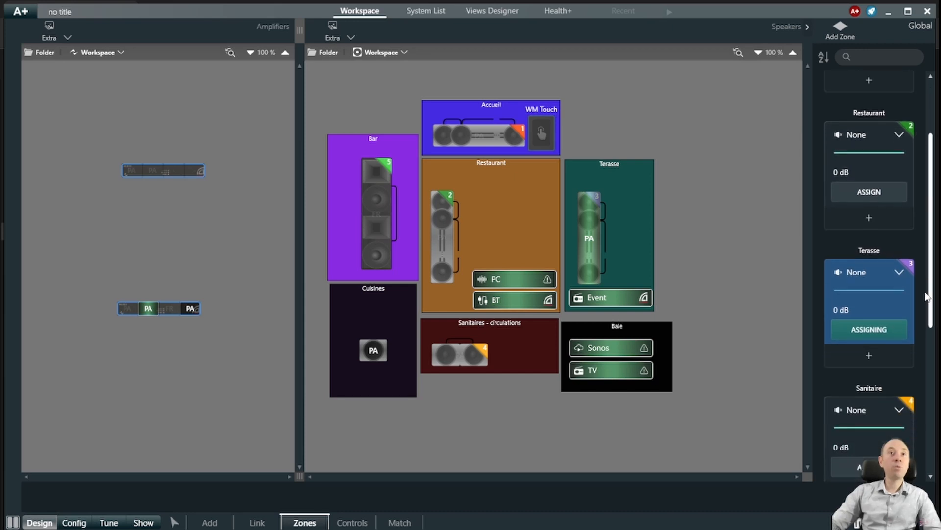
{"action": "left_click", "coordinate": [878, 418]}
{"action": "left_click", "coordinate": [505, 278]}
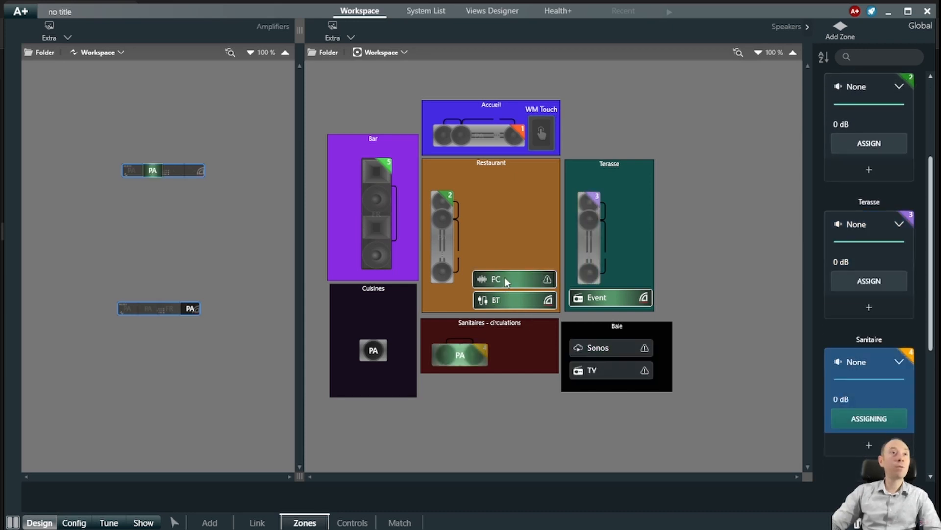
{"action": "left_click", "coordinate": [628, 351]}
{"action": "left_click", "coordinate": [627, 375]}
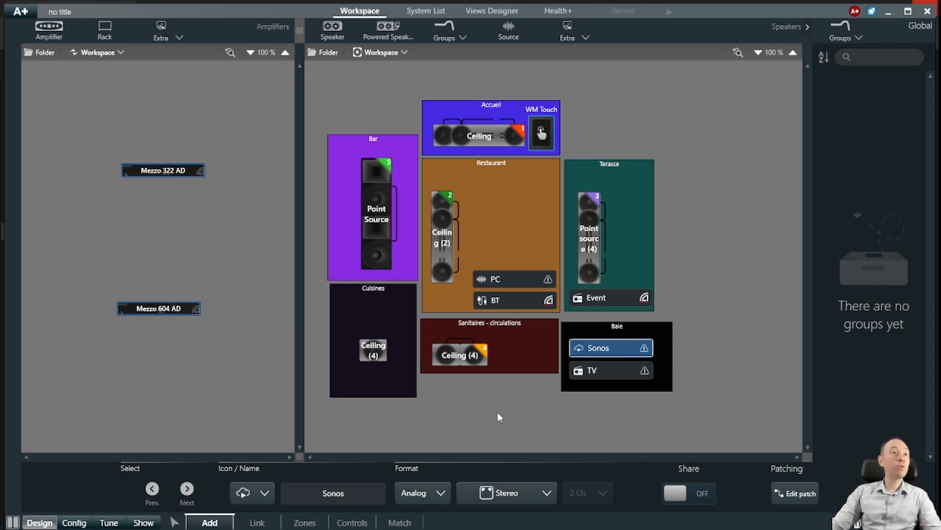
Check which amplifier inputs the TV source's left and right channels are patched to
{"action": "left_click", "coordinate": [630, 371]}
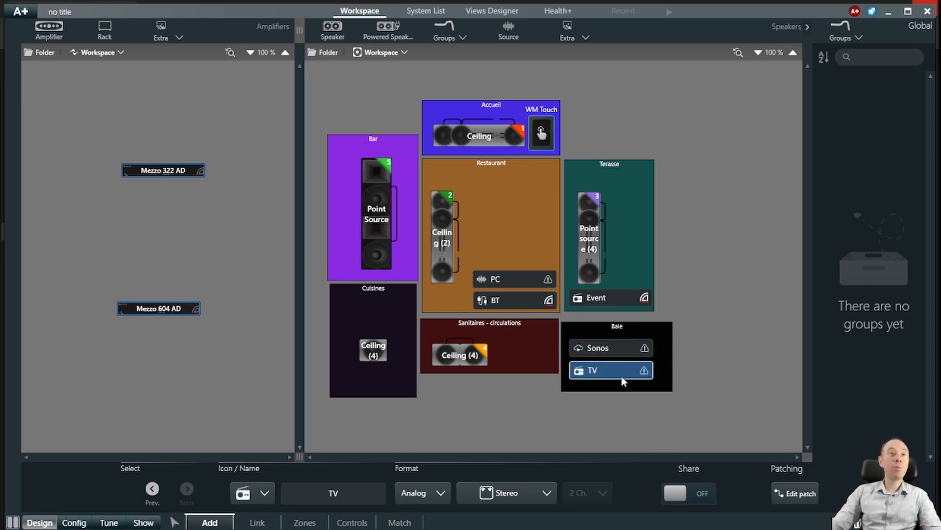
{"action": "left_click", "coordinate": [814, 493]}
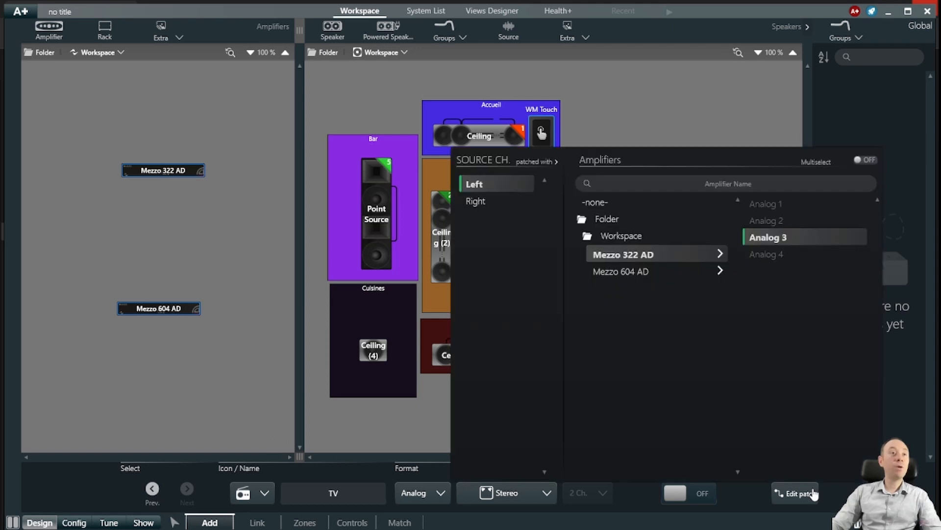
{"action": "left_click", "coordinate": [483, 201]}
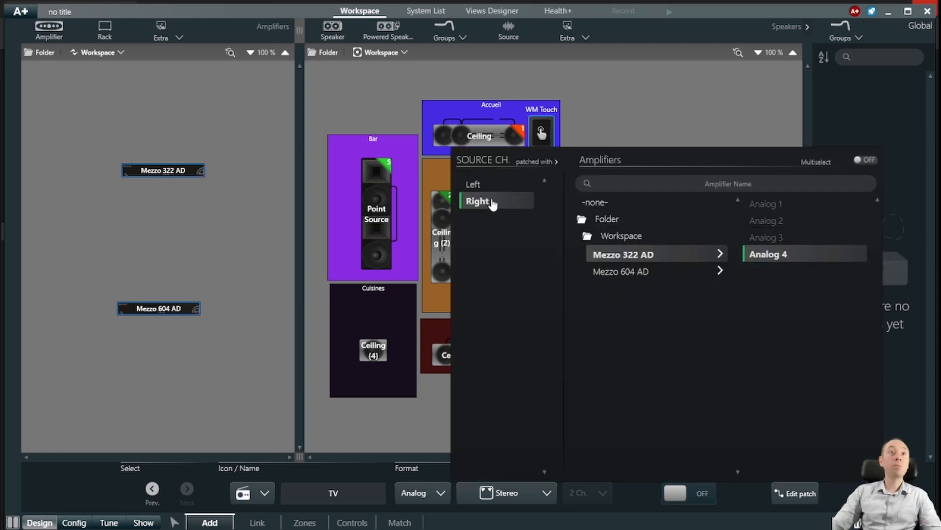
{"action": "left_click", "coordinate": [485, 185]}
{"action": "left_click", "coordinate": [389, 433]}
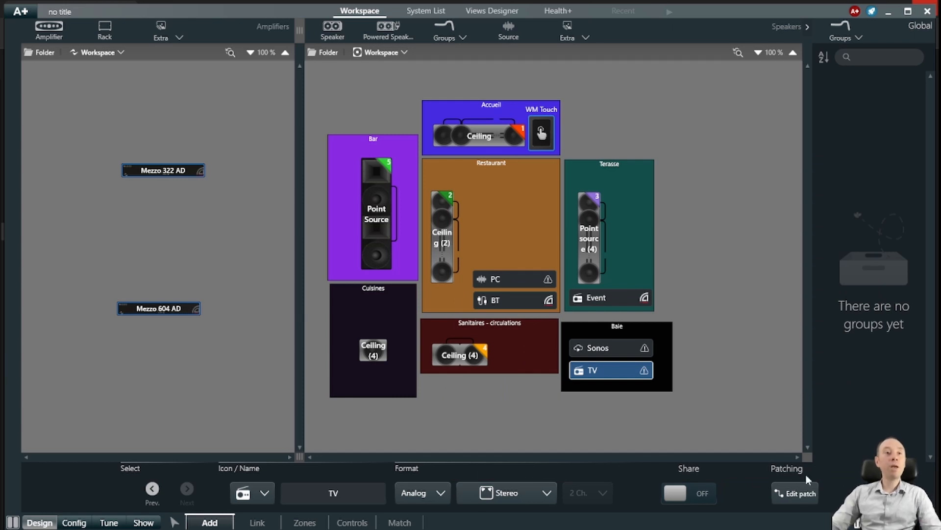
{"action": "left_click", "coordinate": [812, 494]}
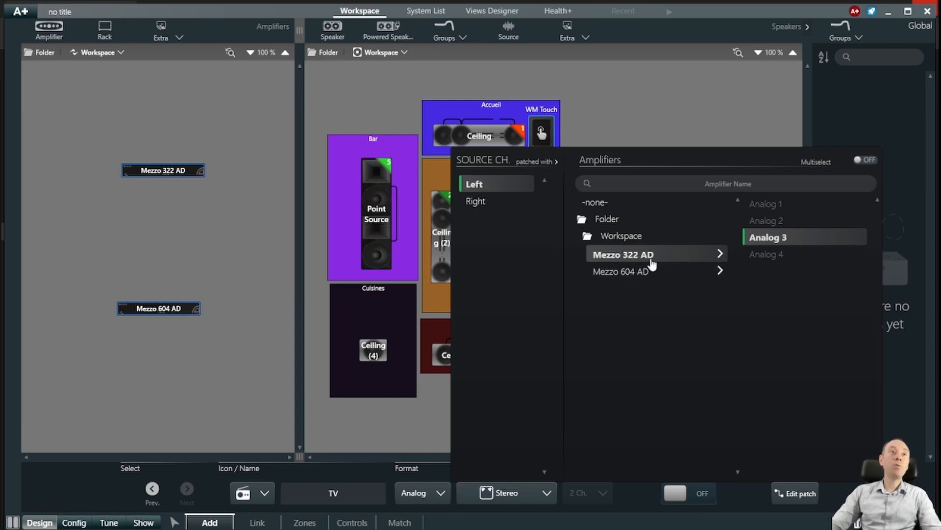
{"action": "left_click", "coordinate": [420, 422]}
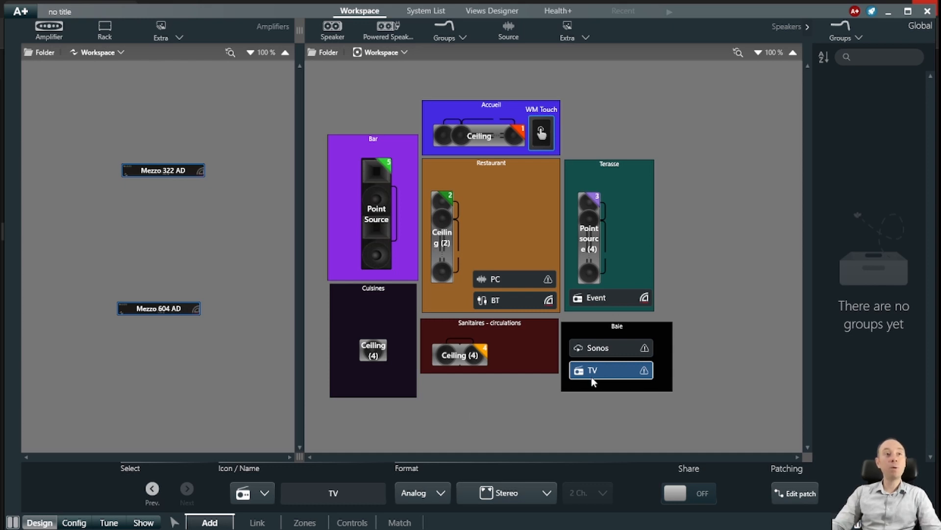
Turn on sharing for the TV, Sonos and PC sources
{"action": "left_click", "coordinate": [679, 489]}
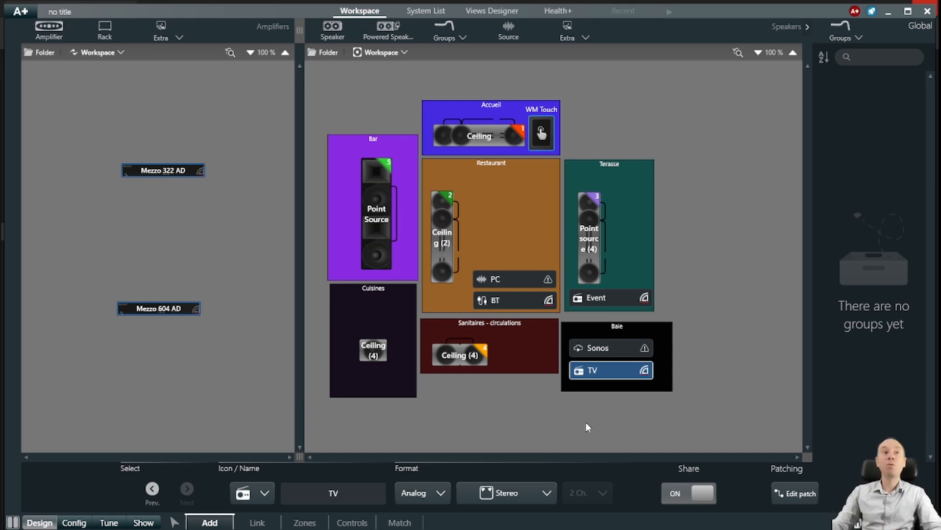
{"action": "left_click", "coordinate": [611, 354]}
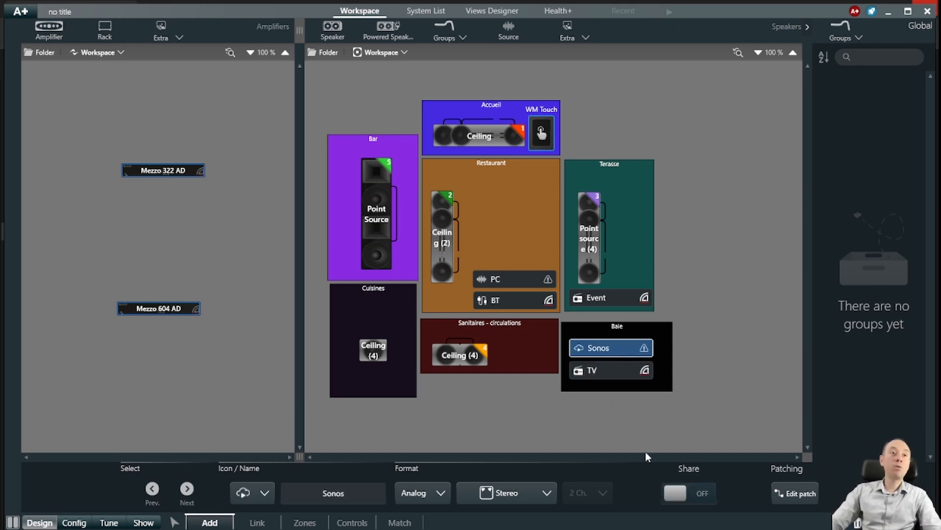
{"action": "left_click", "coordinate": [691, 494]}
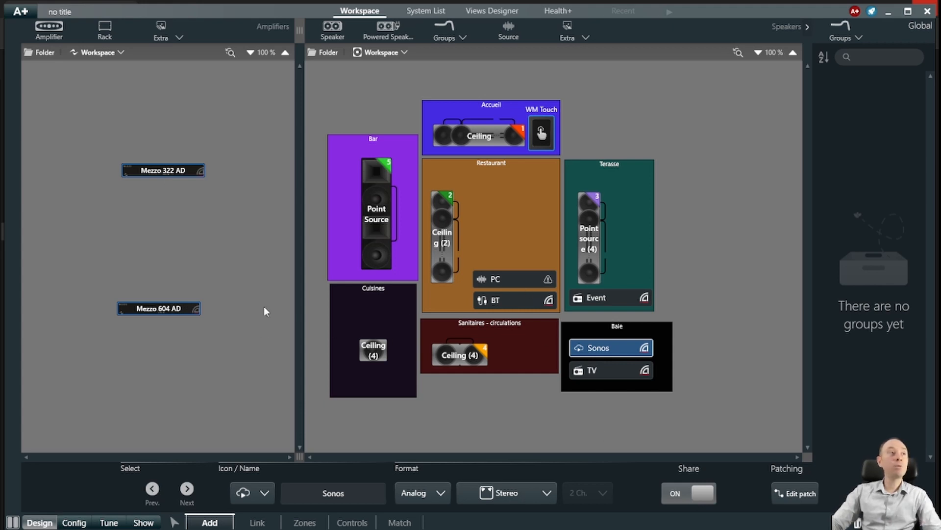
{"action": "left_click", "coordinate": [516, 280]}
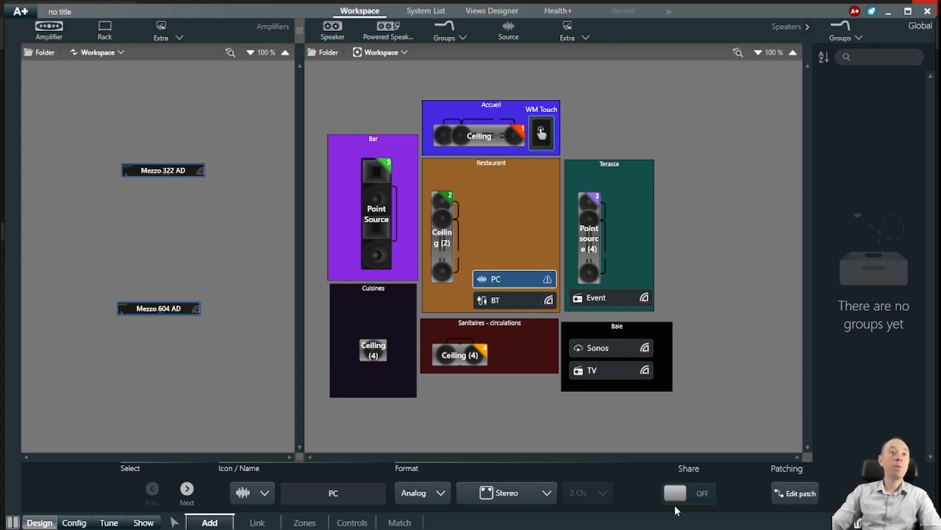
{"action": "left_click", "coordinate": [703, 500]}
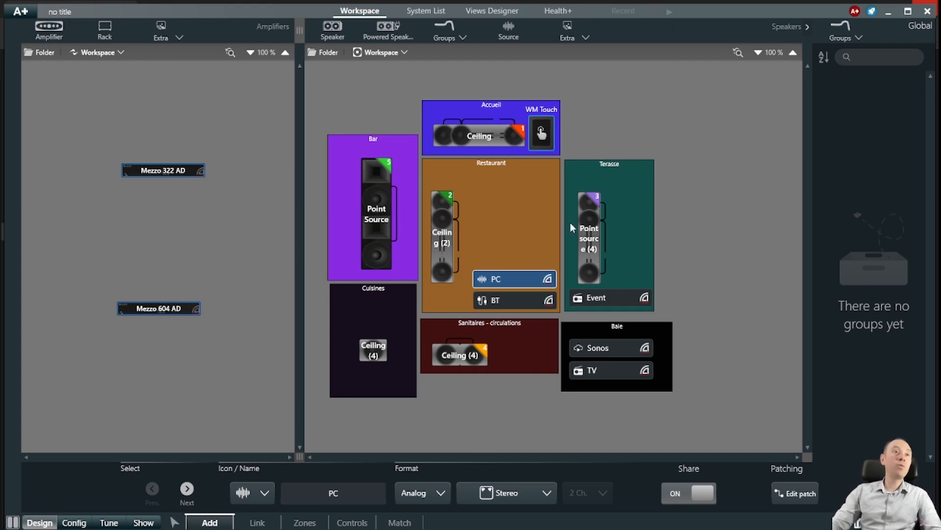
Review the speaker links and zones, and check which functions are enabled on the Accueil's WM Touch controller
{"action": "left_click", "coordinate": [269, 524]}
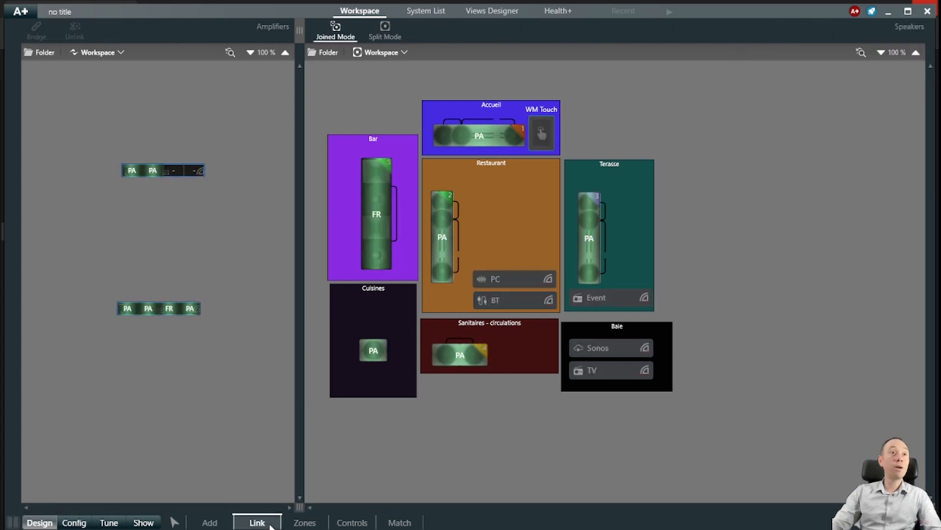
{"action": "left_click", "coordinate": [305, 523]}
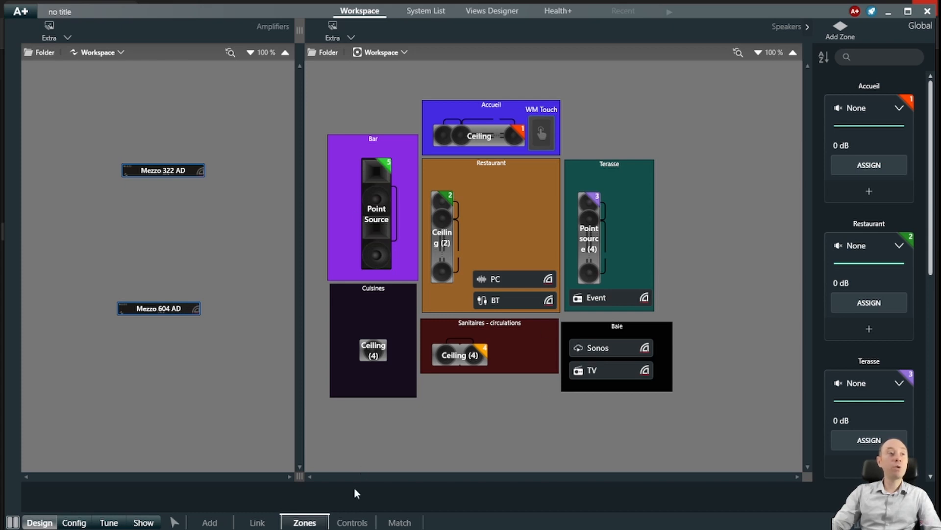
{"action": "left_click", "coordinate": [351, 523]}
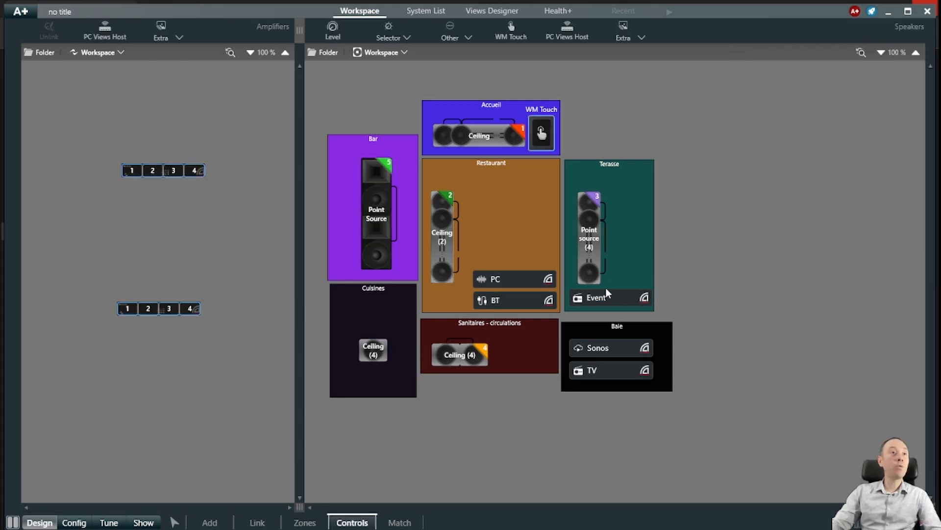
{"action": "left_click", "coordinate": [543, 138]}
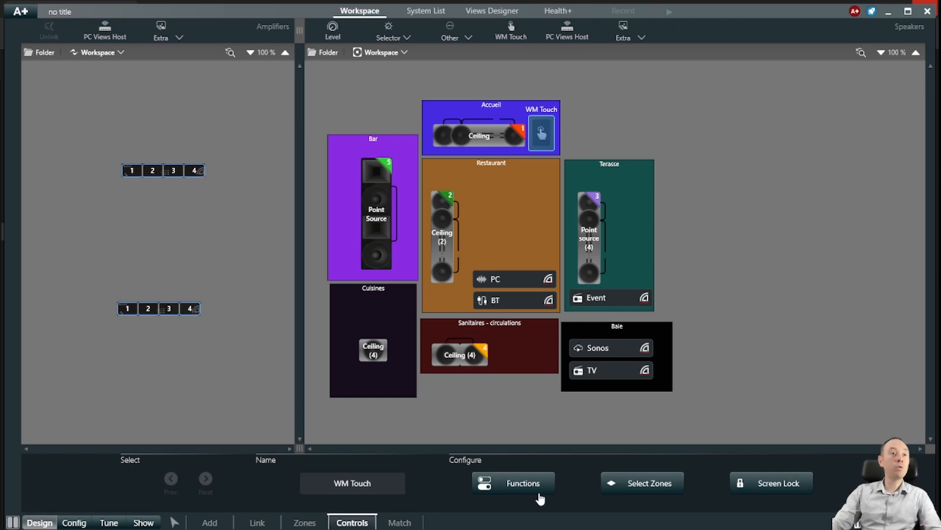
{"action": "left_click", "coordinate": [527, 485]}
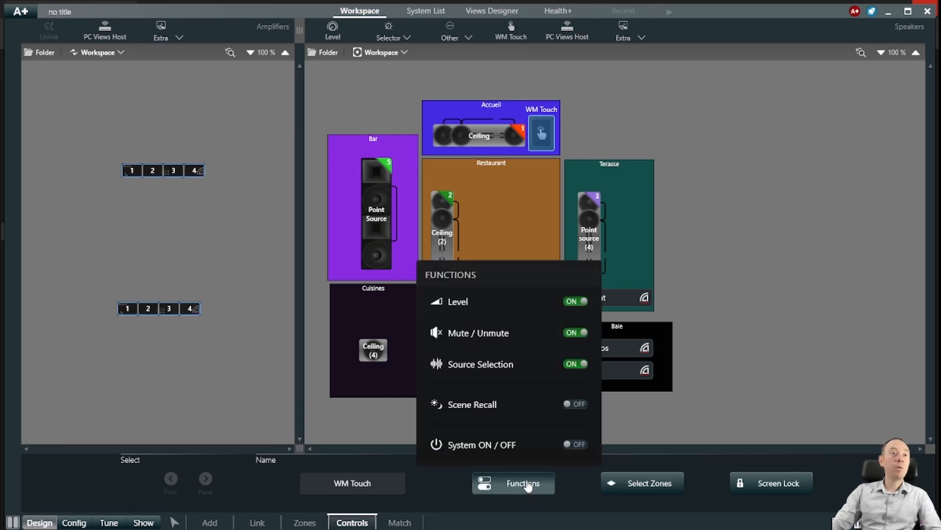
{"action": "left_click", "coordinate": [488, 484]}
Assign the Cuisine, Bar, Sanitaire, Terasse, Restaurant and Accueil zones to the WM Touch controller
{"action": "left_click", "coordinate": [638, 483]}
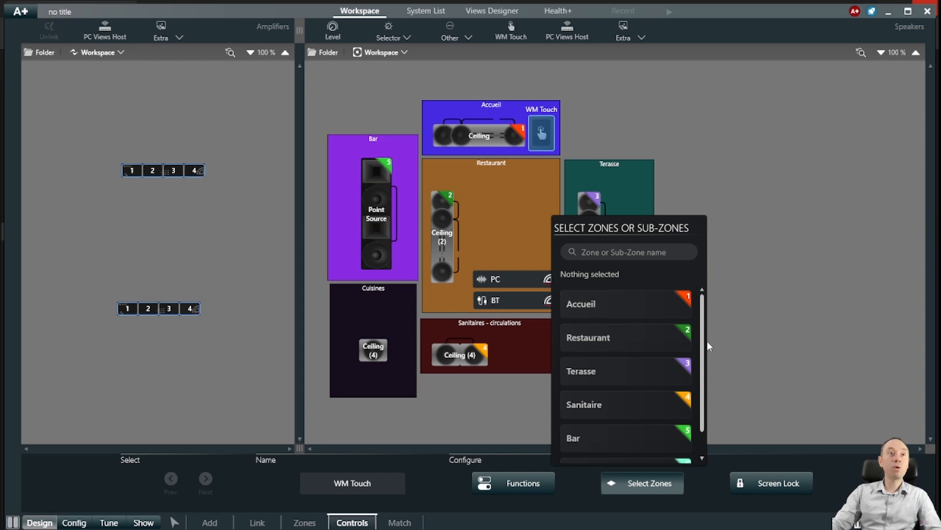
{"action": "scroll", "coordinate": [703, 394], "scroll_direction": "down", "scroll_amount": 1}
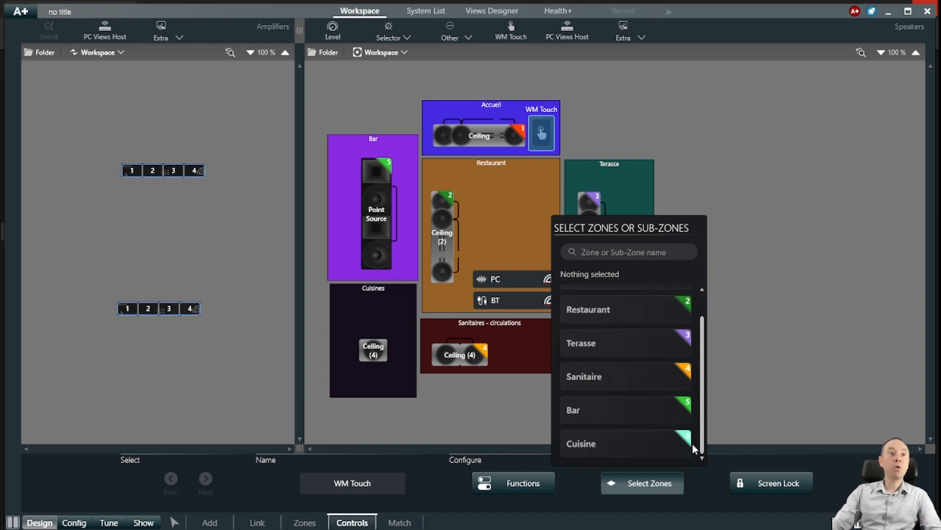
{"action": "left_click", "coordinate": [652, 445]}
{"action": "left_click", "coordinate": [645, 410]}
{"action": "left_click", "coordinate": [641, 378]}
{"action": "left_click", "coordinate": [637, 353]}
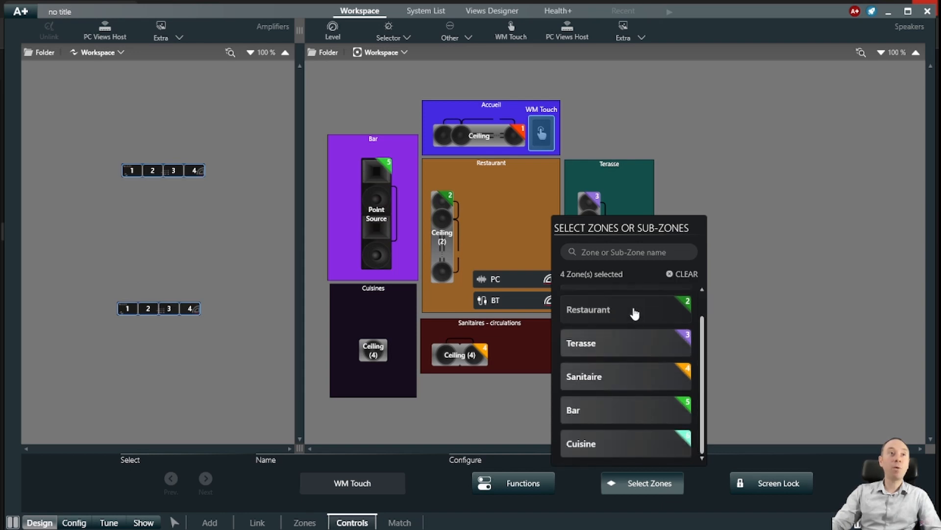
{"action": "left_click", "coordinate": [635, 314]}
{"action": "scroll", "coordinate": [706, 377], "scroll_direction": "up", "scroll_amount": 1}
{"action": "left_click", "coordinate": [664, 307]}
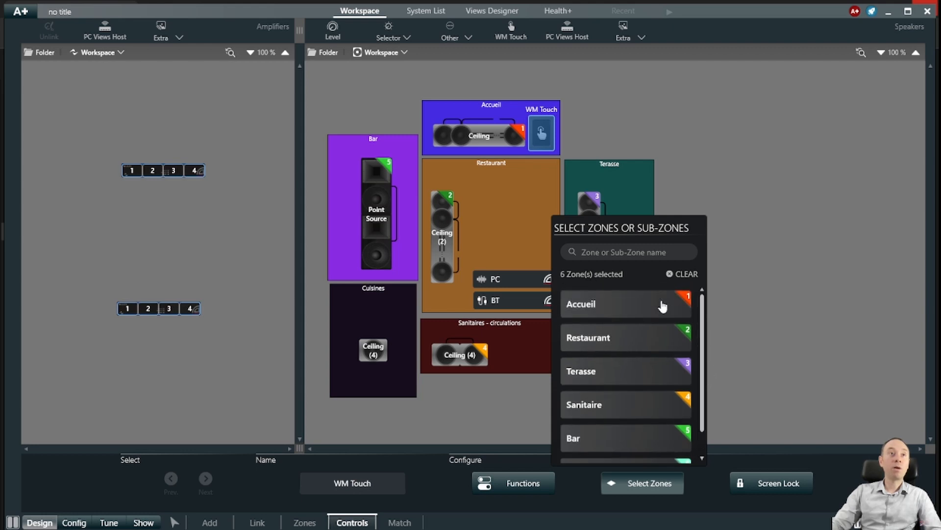
{"action": "left_click", "coordinate": [781, 325]}
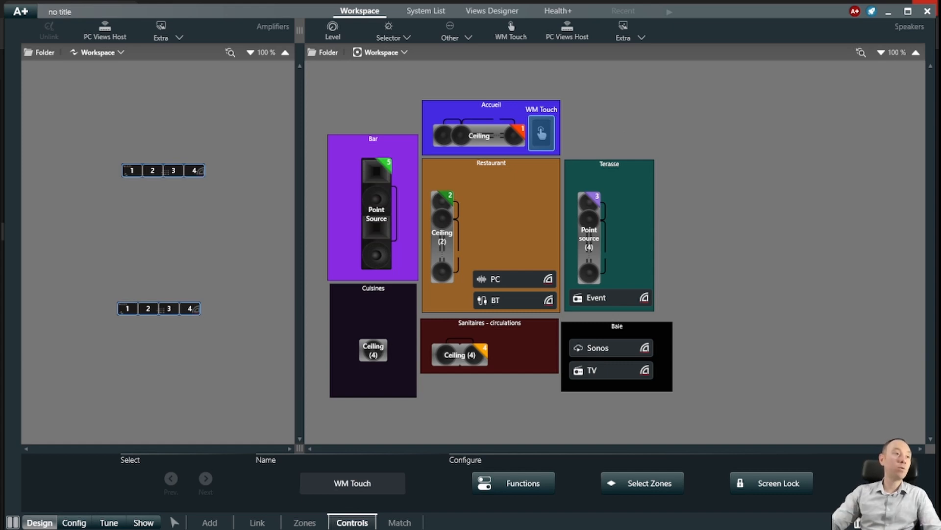
Rename the speaker workspace as Restaurant
{"action": "left_click", "coordinate": [209, 525]}
{"action": "left_click", "coordinate": [304, 522]}
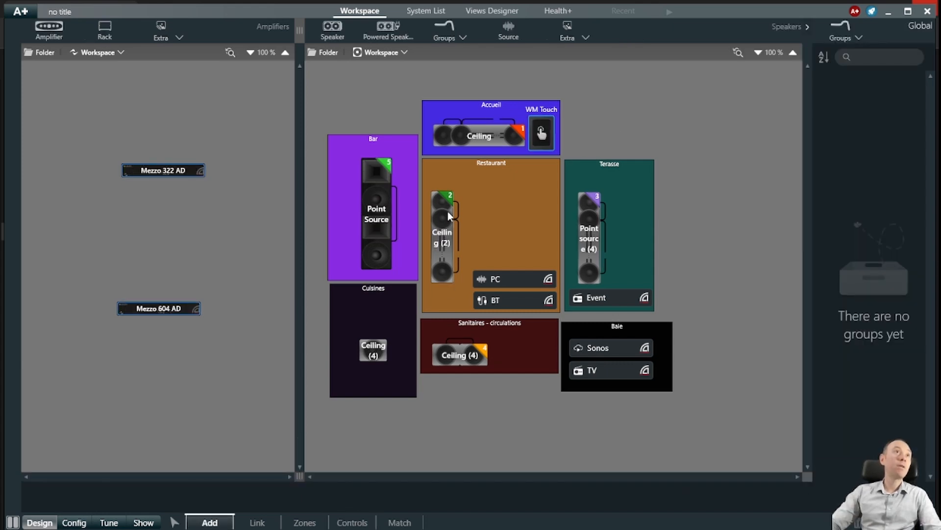
{"action": "left_click", "coordinate": [405, 54]}
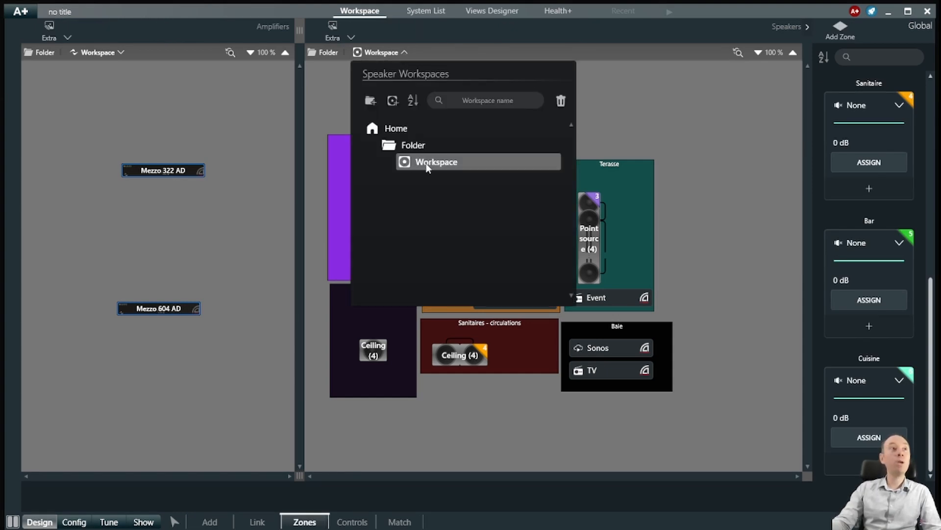
{"action": "double_click", "coordinate": [445, 162]}
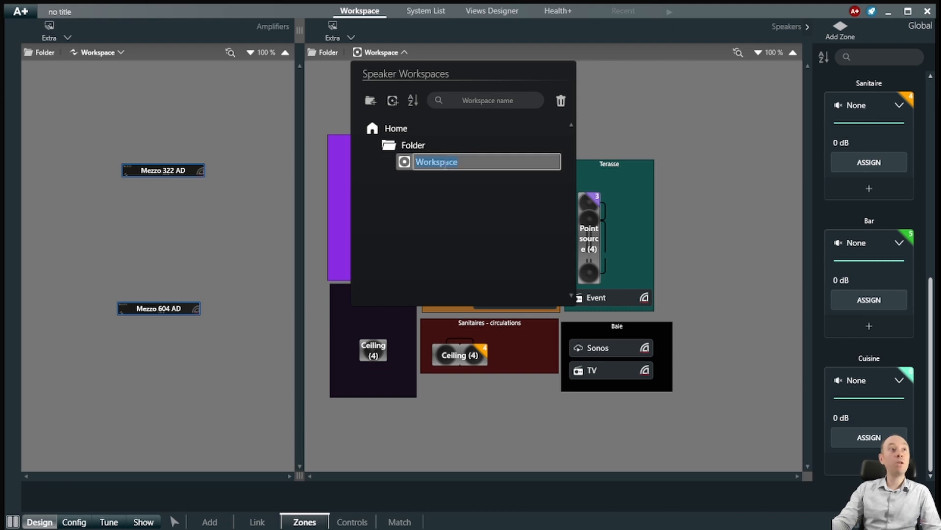
{"action": "type", "text": "Rest"}
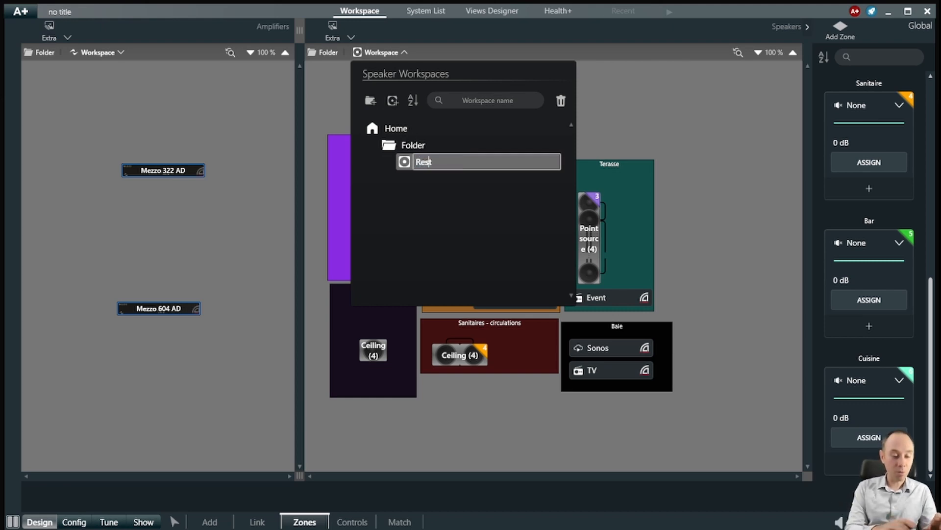
{"action": "type", "text": "aurant"}
{"action": "key", "text": "Return"}
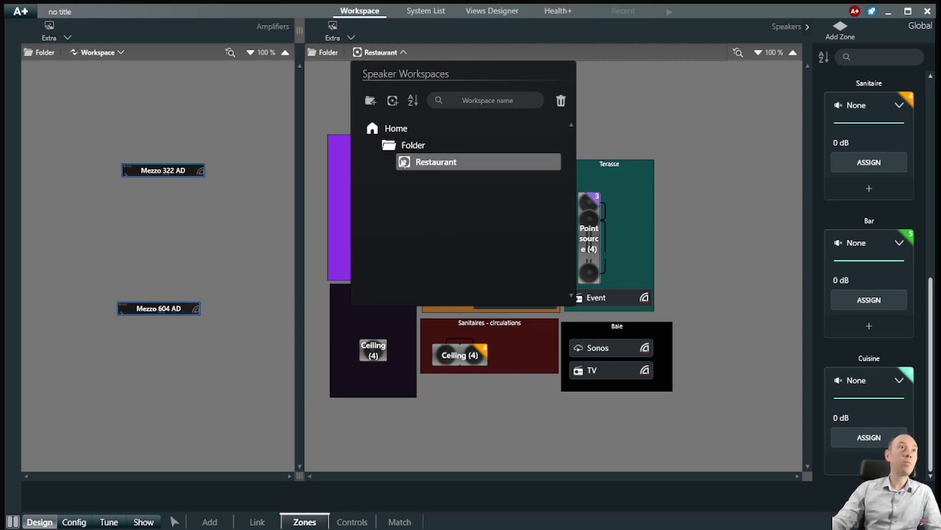
Add a second speaker workspace in the same folder and name it Espace2
{"action": "left_click", "coordinate": [392, 101]}
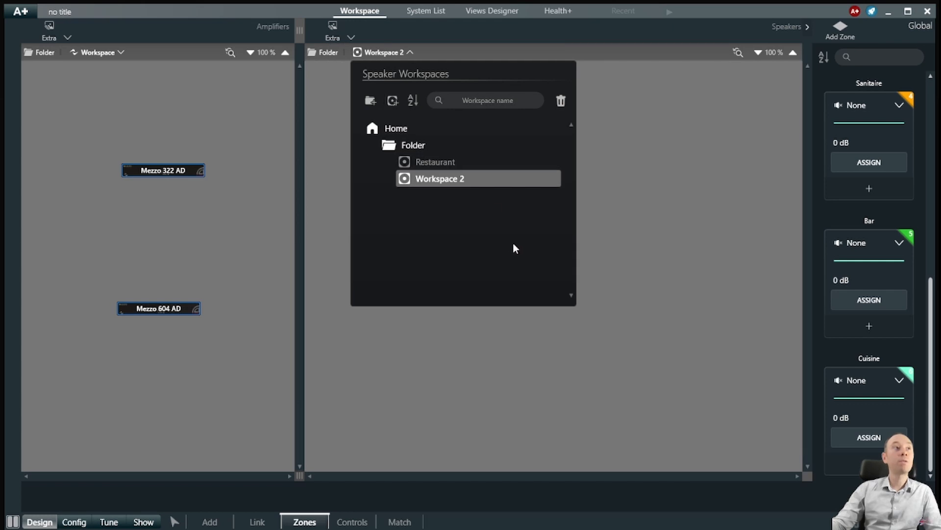
{"action": "left_click", "coordinate": [456, 181]}
{"action": "type", "text": "Espace2"}
{"action": "key", "text": "Return"}
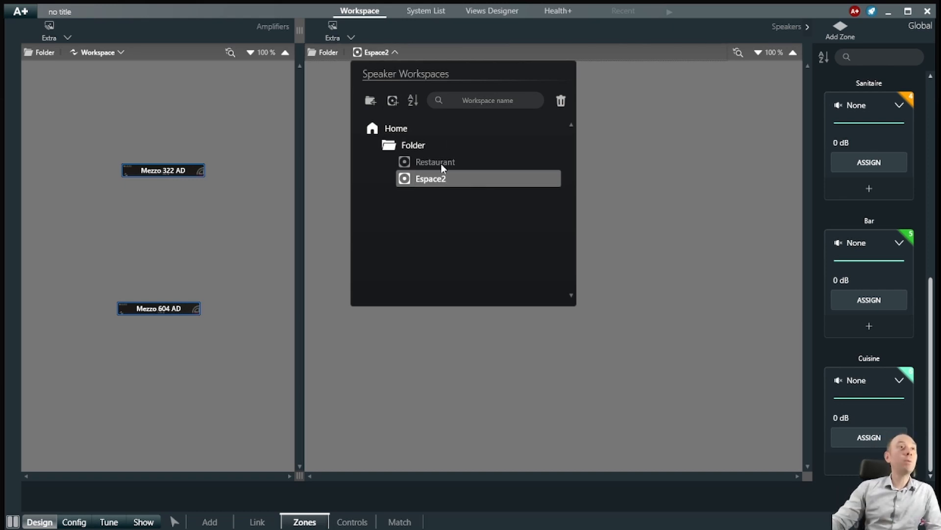
{"action": "left_click", "coordinate": [643, 248]}
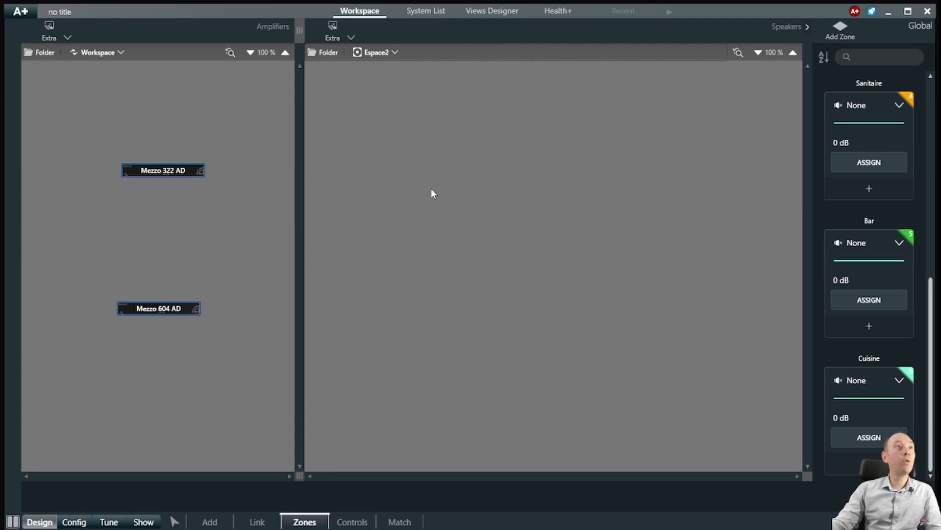
Switch the speaker view to the Restaurant workspace and back to Espace2
{"action": "left_click", "coordinate": [386, 53]}
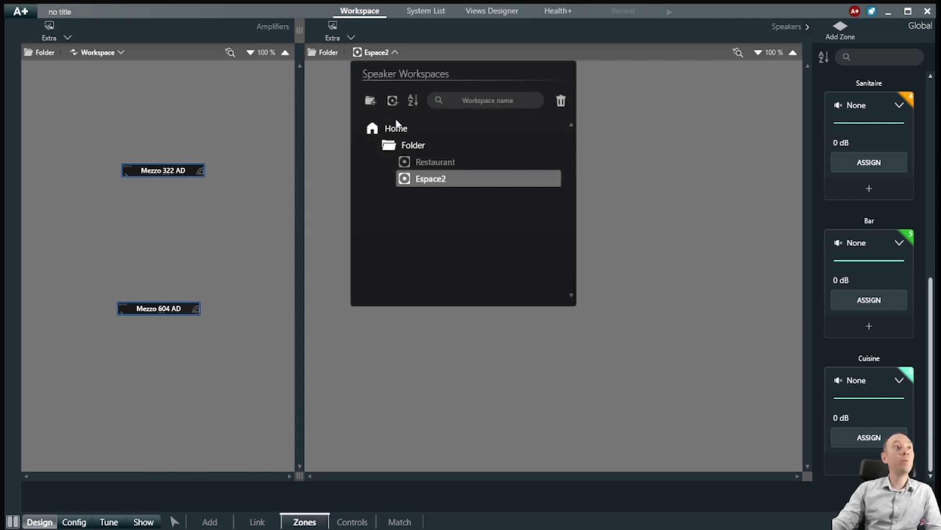
{"action": "left_click", "coordinate": [422, 162]}
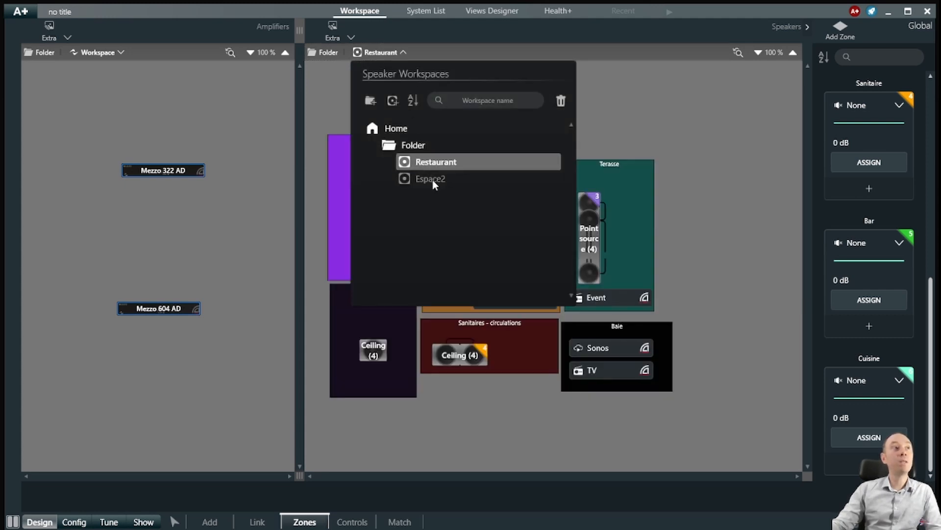
{"action": "left_click", "coordinate": [433, 180]}
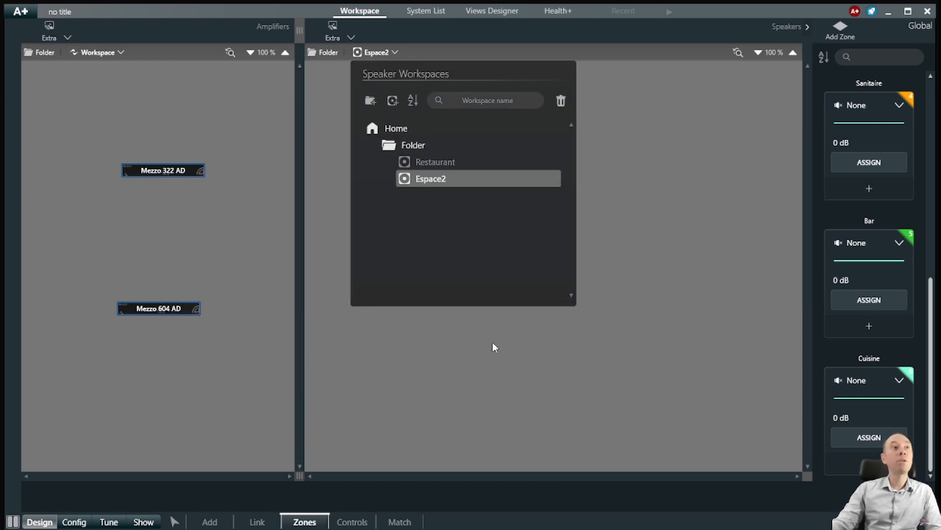
{"action": "left_click", "coordinate": [494, 347]}
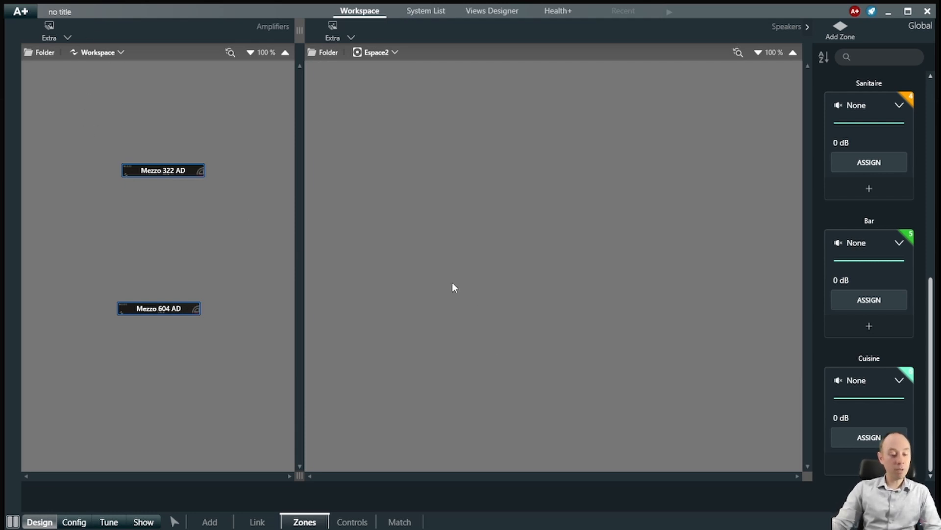
Cycle the layout through amplifiers only and speakers only, returning to both workspaces side by side
{"action": "key", "text": "Tab"}
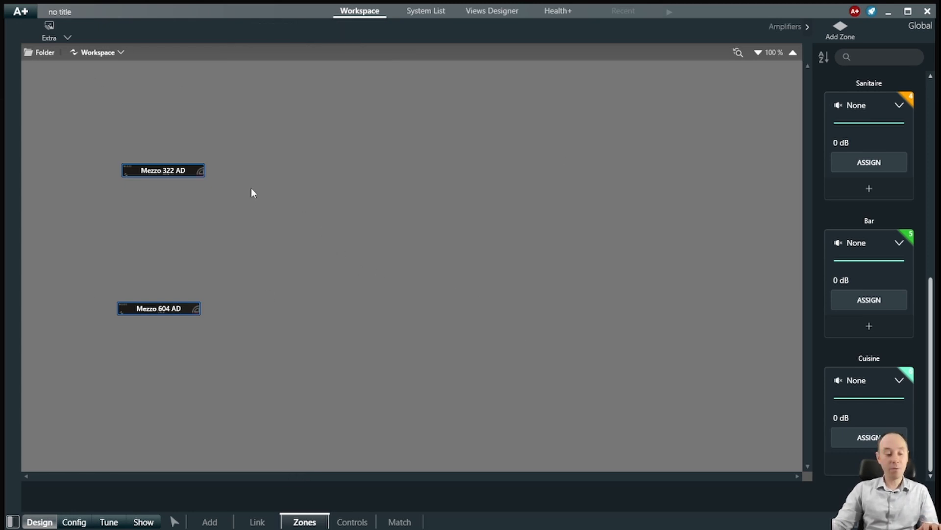
{"action": "key", "text": "Tab"}
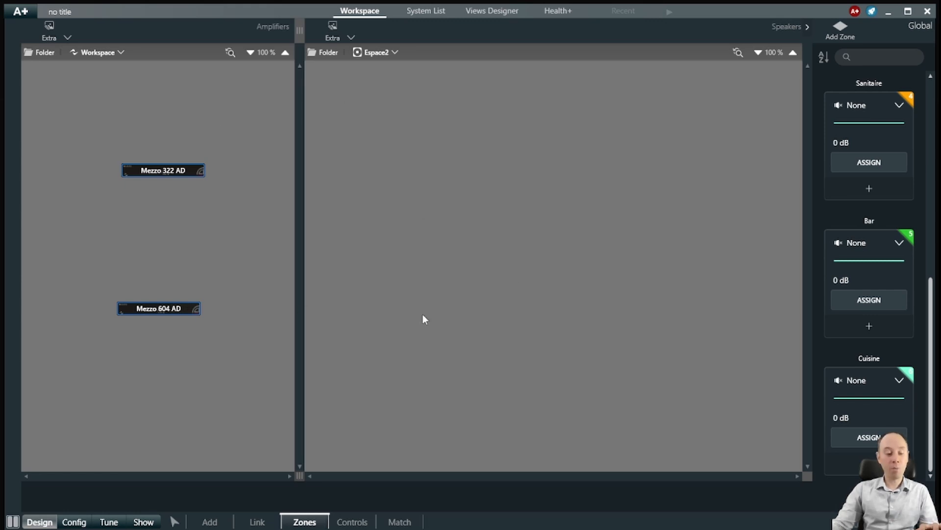
{"action": "key", "text": "Tab"}
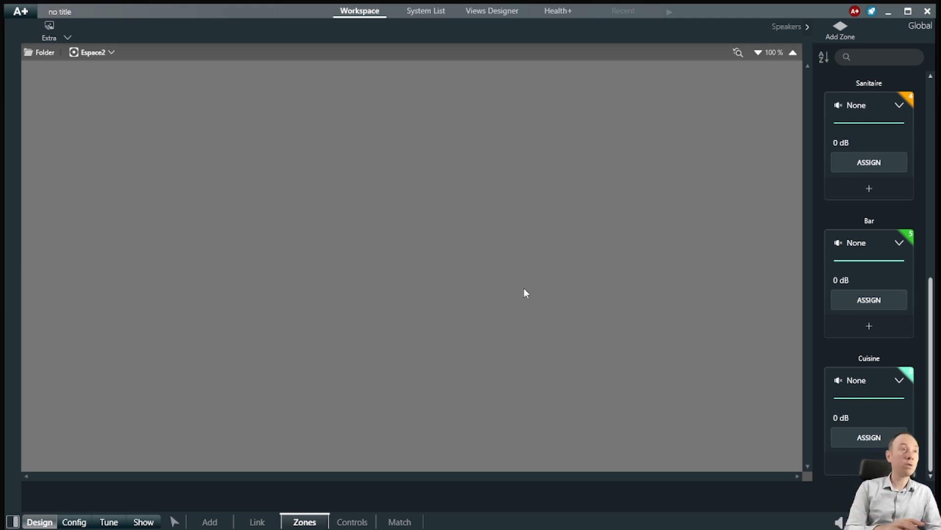
{"action": "key", "text": "Tab"}
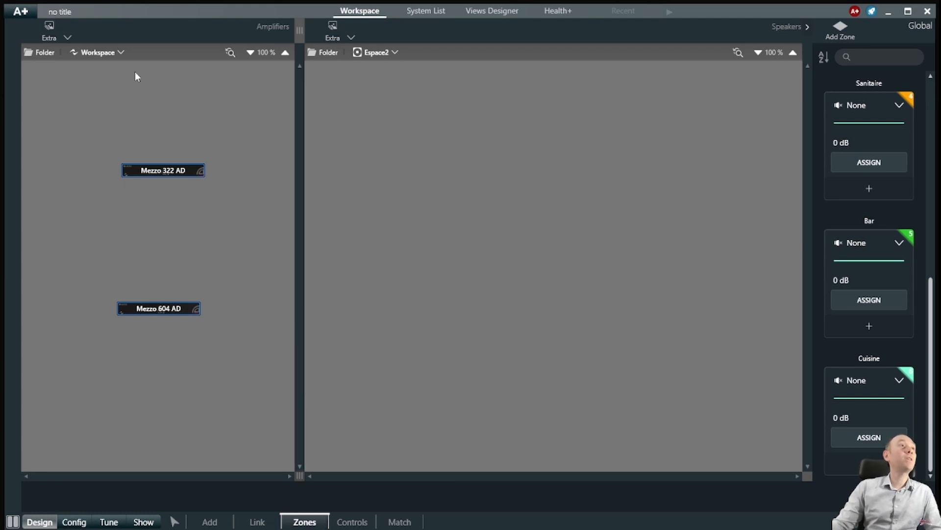
{"action": "left_click", "coordinate": [122, 54]}
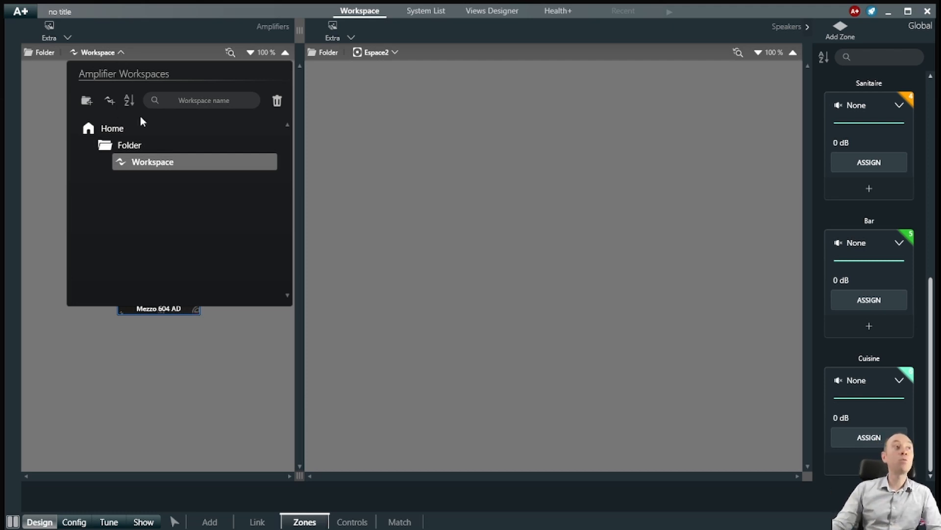
{"action": "double_click", "coordinate": [155, 163]}
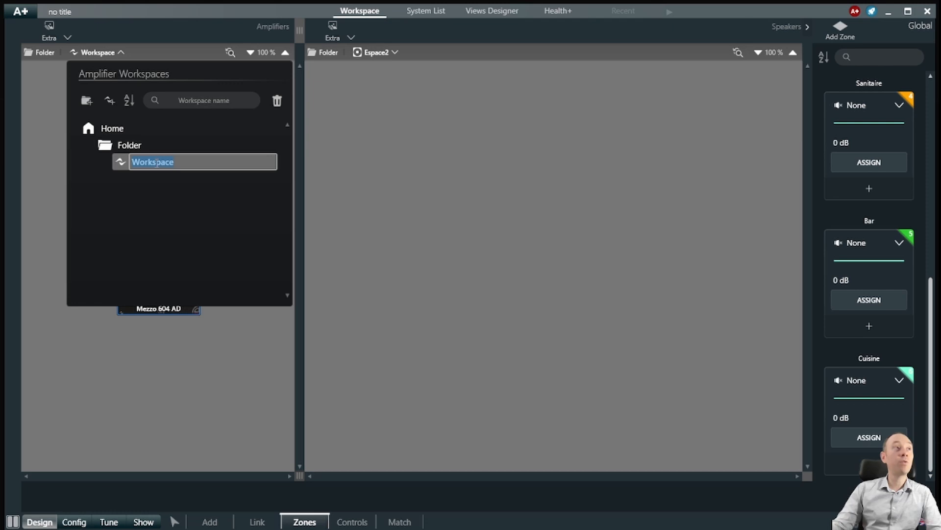
{"action": "left_click", "coordinate": [104, 161]}
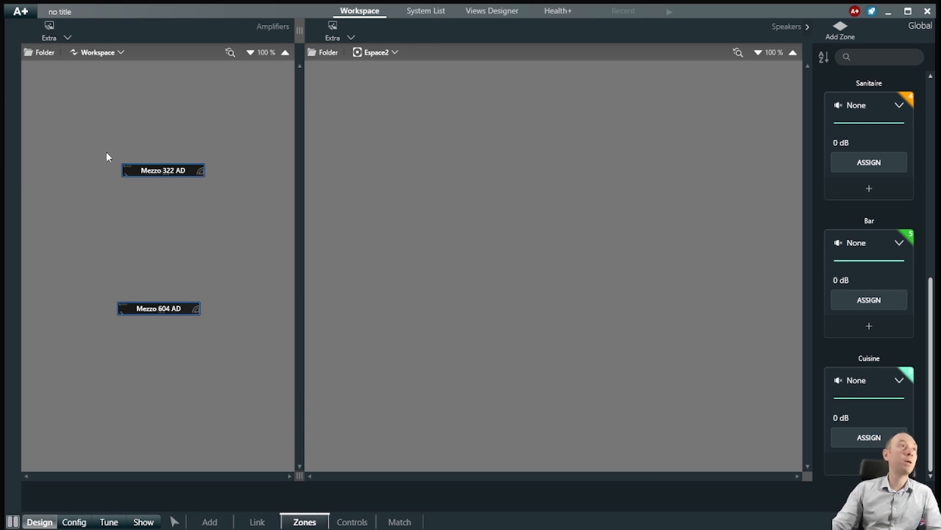
Rename the amplifier workspace as Restaurant
{"action": "left_click", "coordinate": [108, 53]}
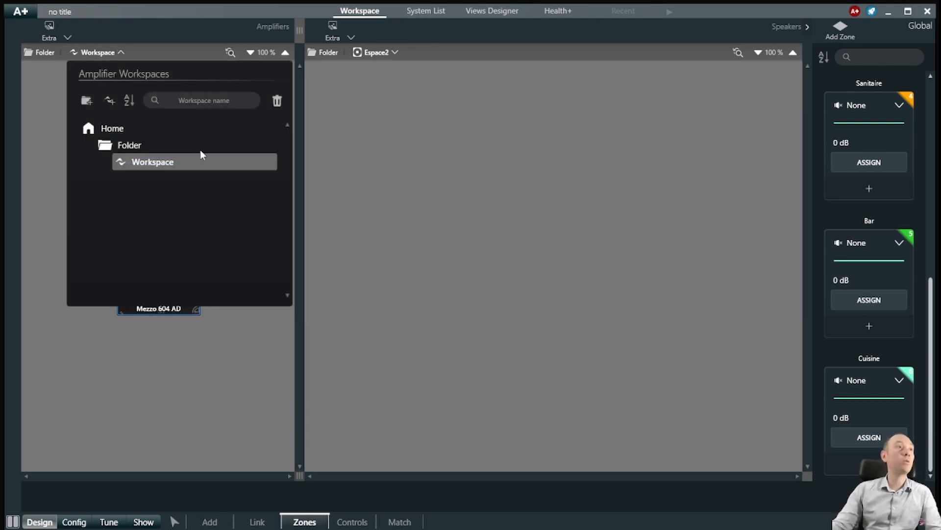
{"action": "double_click", "coordinate": [163, 161]}
{"action": "type", "text": "Restaurant"}
Add a second amplifier workspace in the same folder and name it Espace
{"action": "left_click", "coordinate": [109, 100]}
{"action": "double_click", "coordinate": [184, 179]}
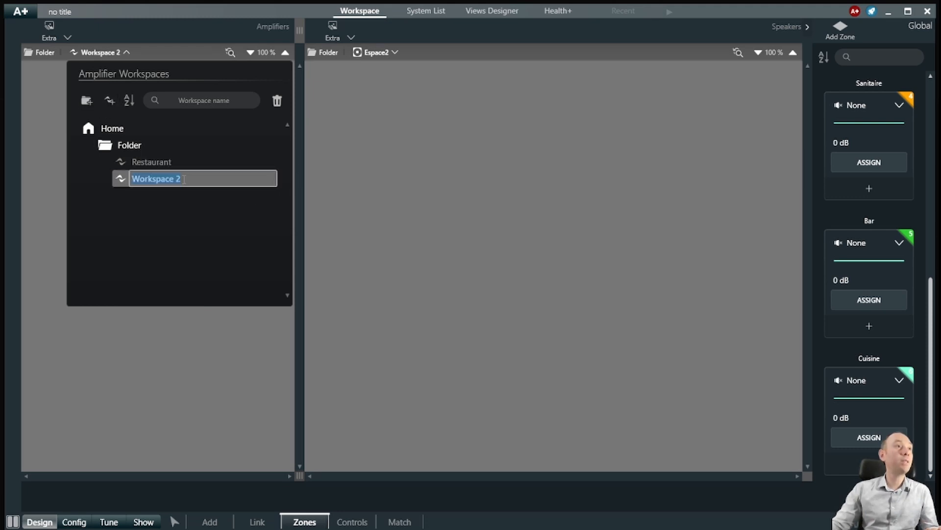
{"action": "type", "text": "Esâce"}
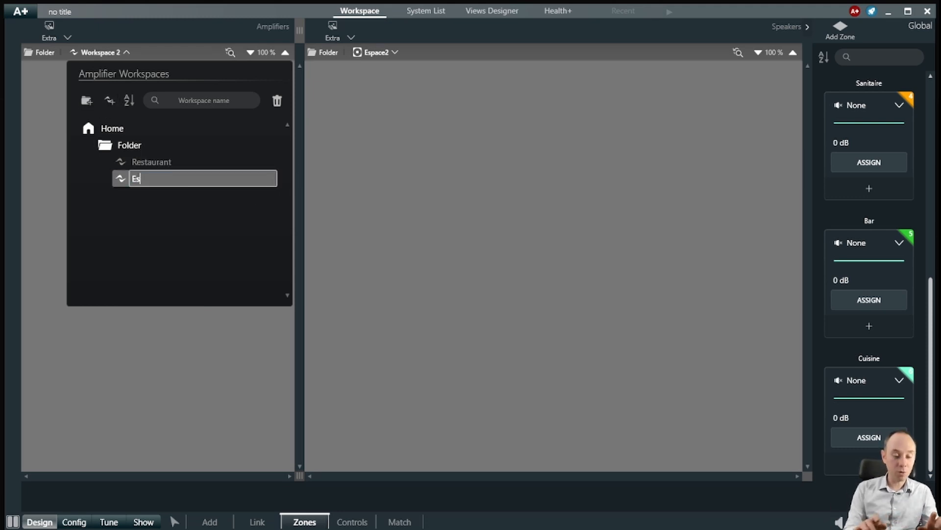
{"action": "key", "text": "Return"}
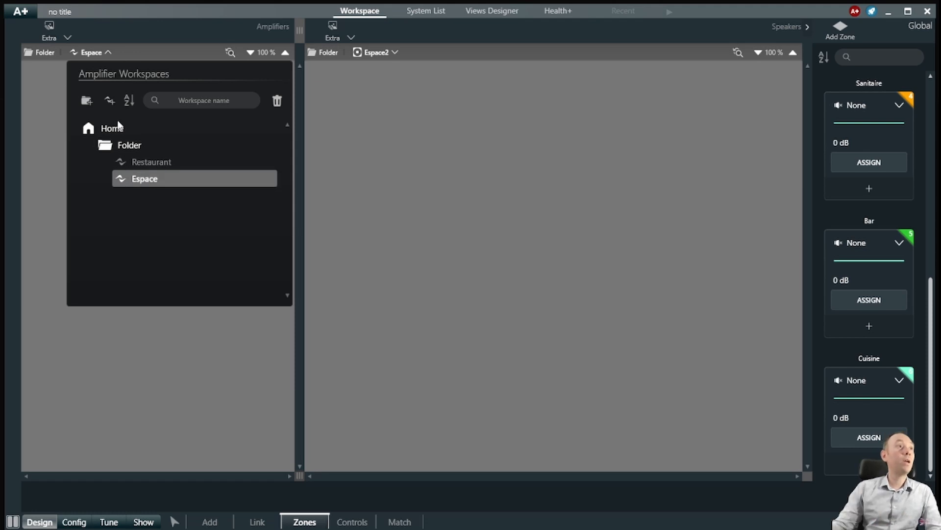
Display the Restaurant workspace for both the amplifiers and the speakers
{"action": "left_click", "coordinate": [132, 163]}
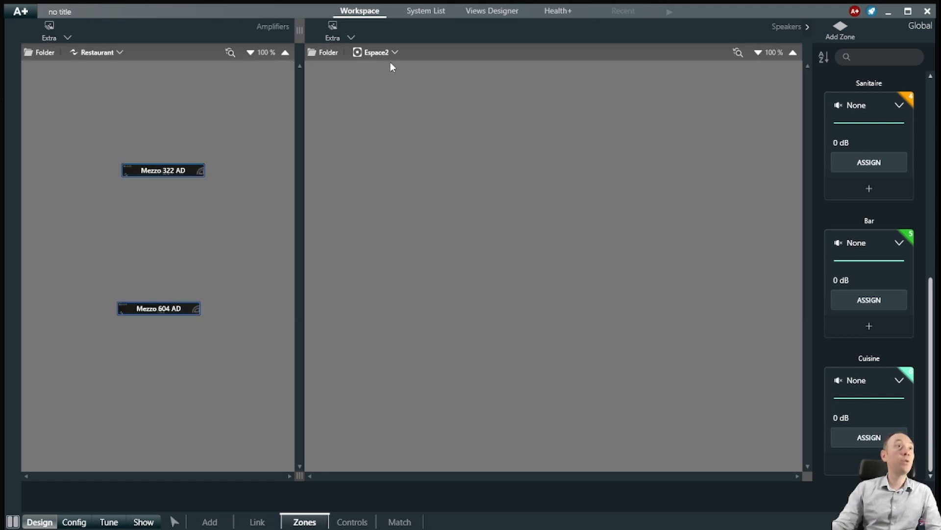
{"action": "left_click", "coordinate": [395, 53]}
{"action": "left_click", "coordinate": [435, 164]}
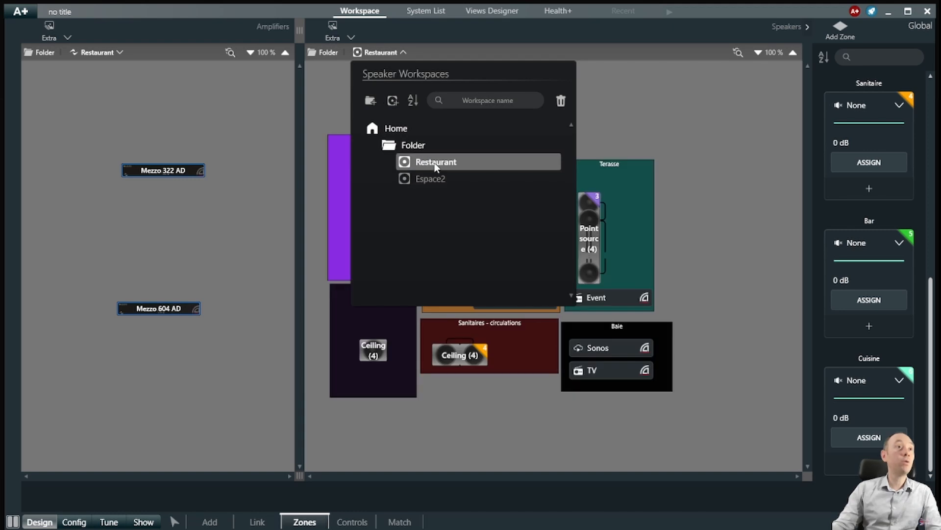
{"action": "left_click", "coordinate": [707, 283]}
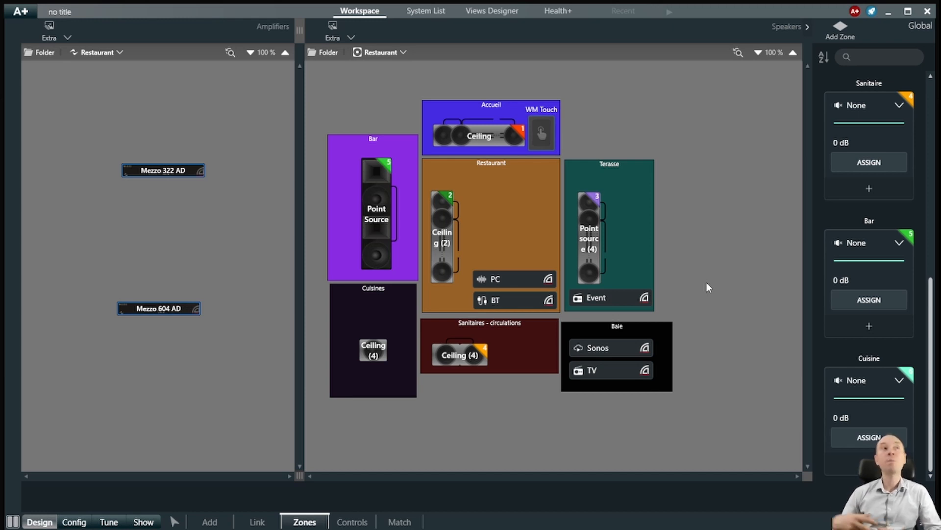
Switch the amplifiers to the Espace workspace and the speakers to the Espace2 workspace
{"action": "left_click", "coordinate": [114, 54]}
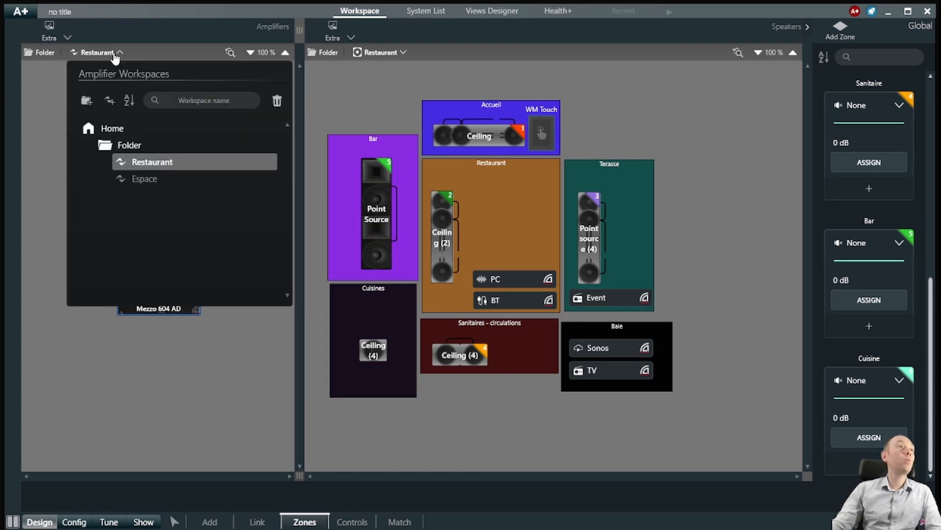
{"action": "left_click", "coordinate": [153, 178]}
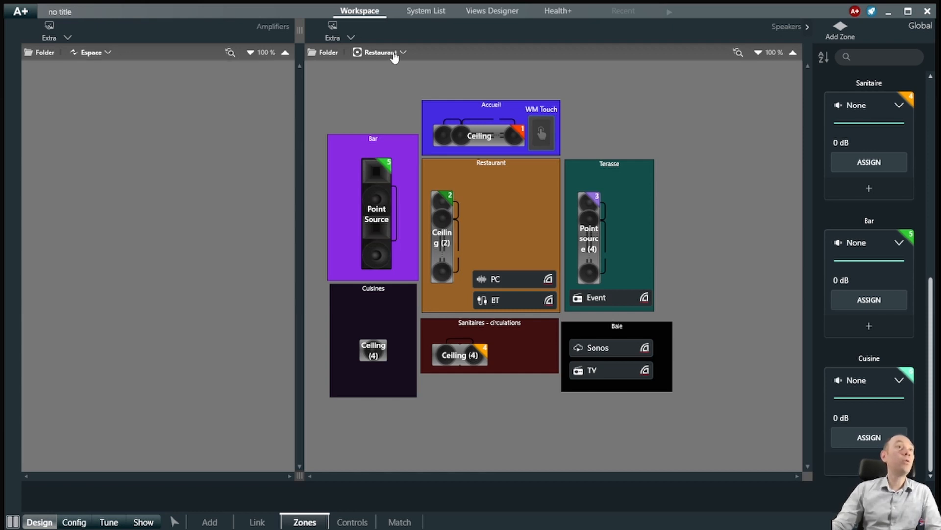
{"action": "left_click", "coordinate": [385, 52]}
{"action": "left_click", "coordinate": [434, 179]}
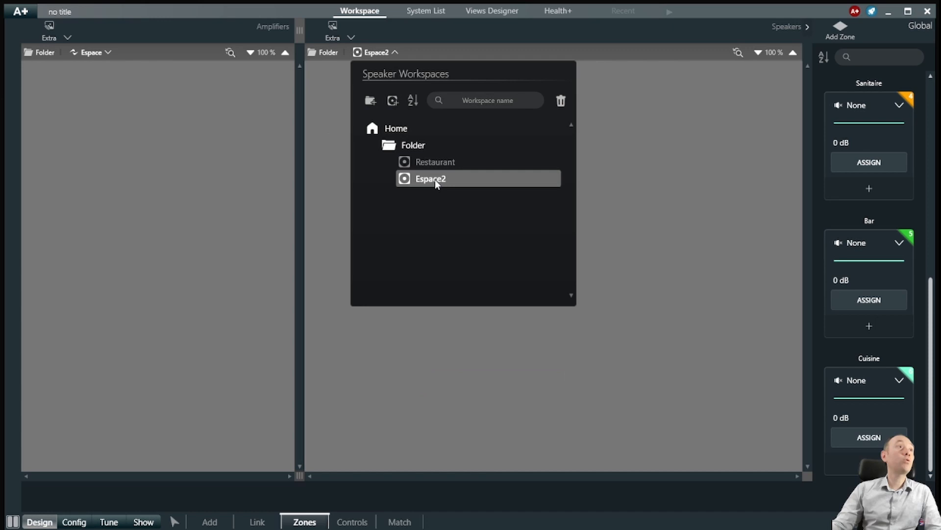
{"action": "left_click", "coordinate": [202, 181]}
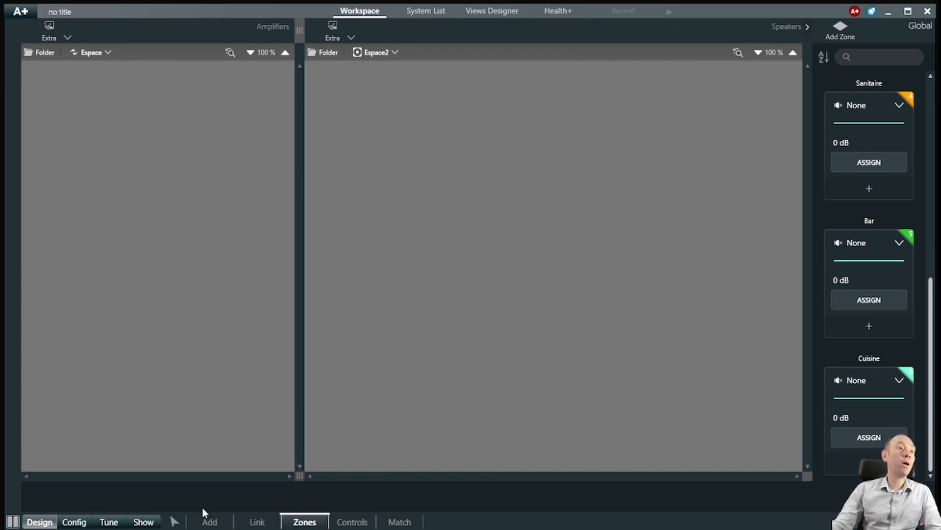
Add one Mezzo 322 AD amplifier to the Espace workspace and place it in the upper part of the canvas
{"action": "left_click", "coordinate": [208, 519]}
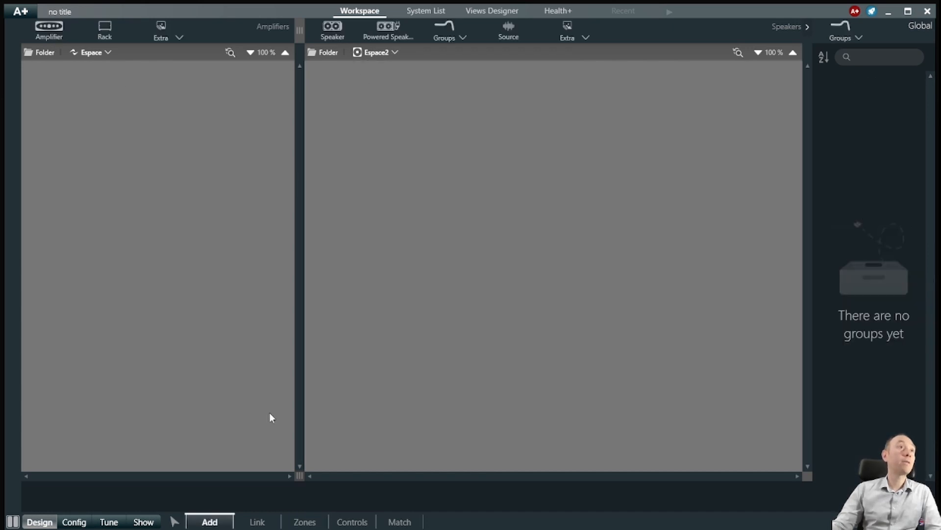
{"action": "left_click", "coordinate": [50, 29]}
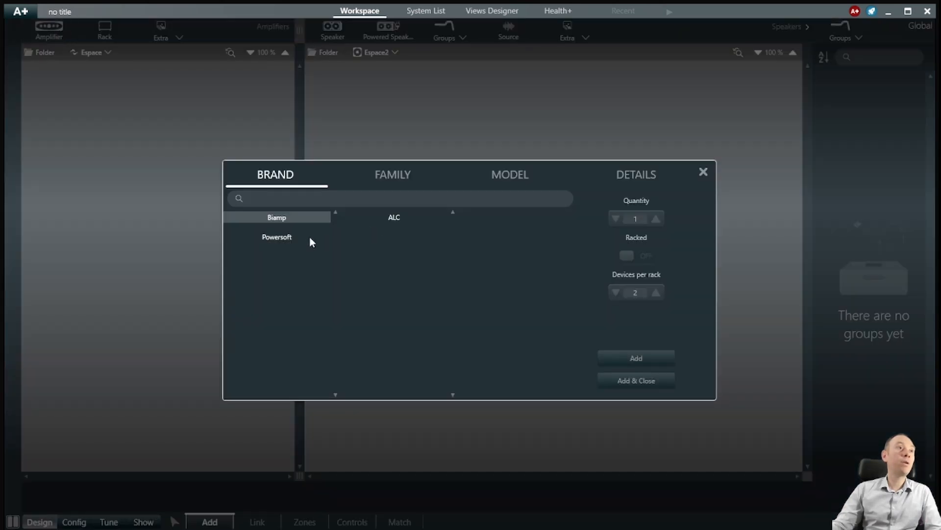
{"action": "type", "text": "mezzo"}
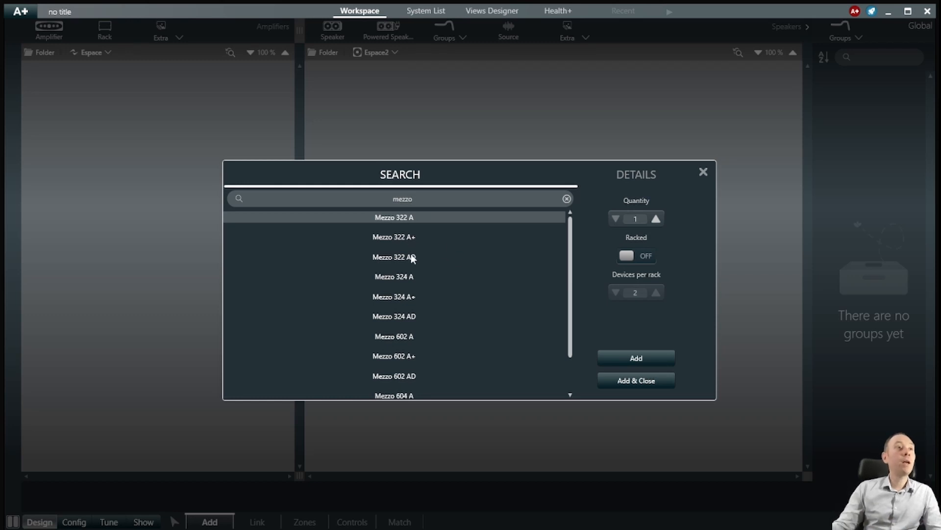
{"action": "left_click", "coordinate": [384, 258]}
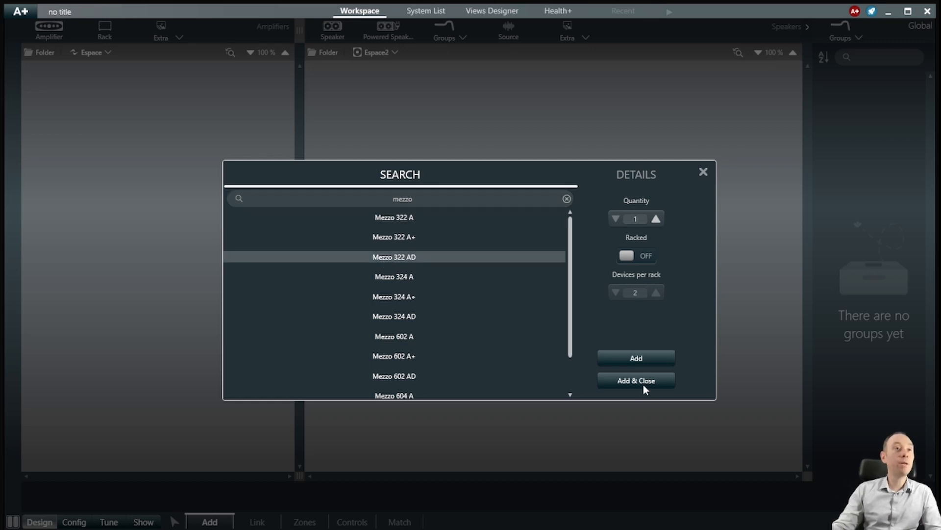
{"action": "left_click", "coordinate": [648, 385]}
{"action": "left_click_drag", "start_coordinate": [101, 94], "coordinate": [163, 144]}
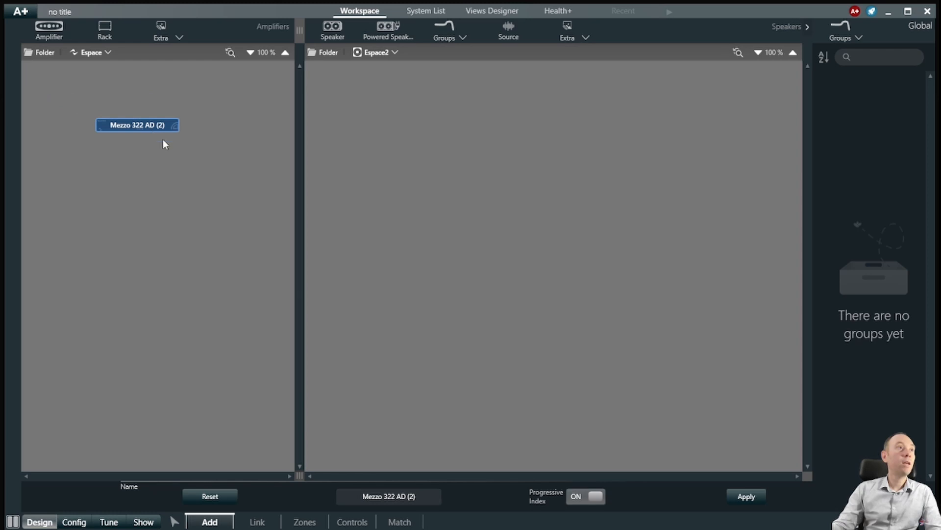
Choose the Powersoft Linear Ceiling Default speaker for the Espace2 workspace and set its quantity to 4
{"action": "left_click", "coordinate": [329, 35]}
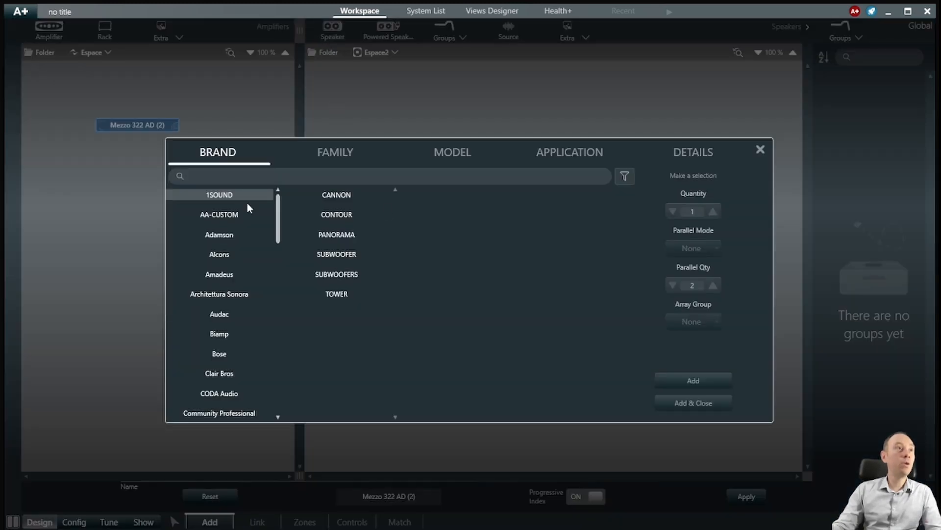
{"action": "left_click", "coordinate": [355, 179]}
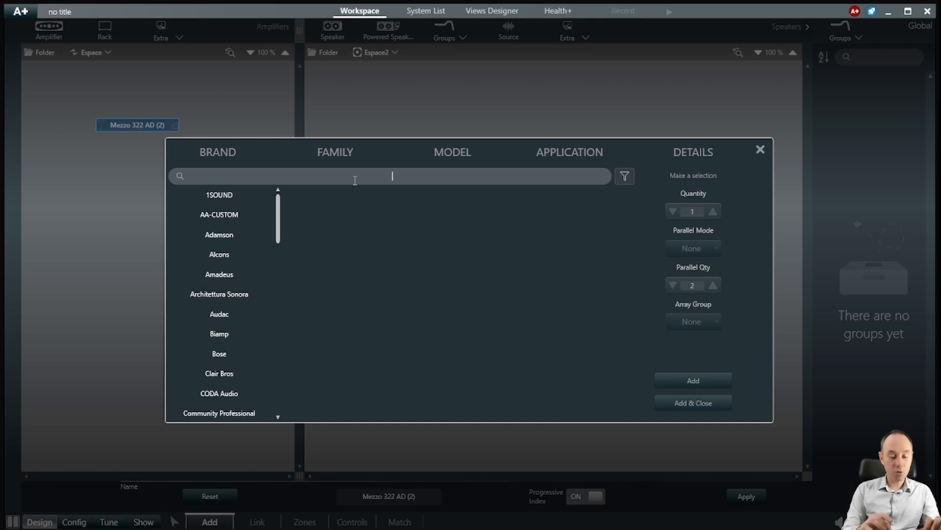
{"action": "type", "text": "linear"}
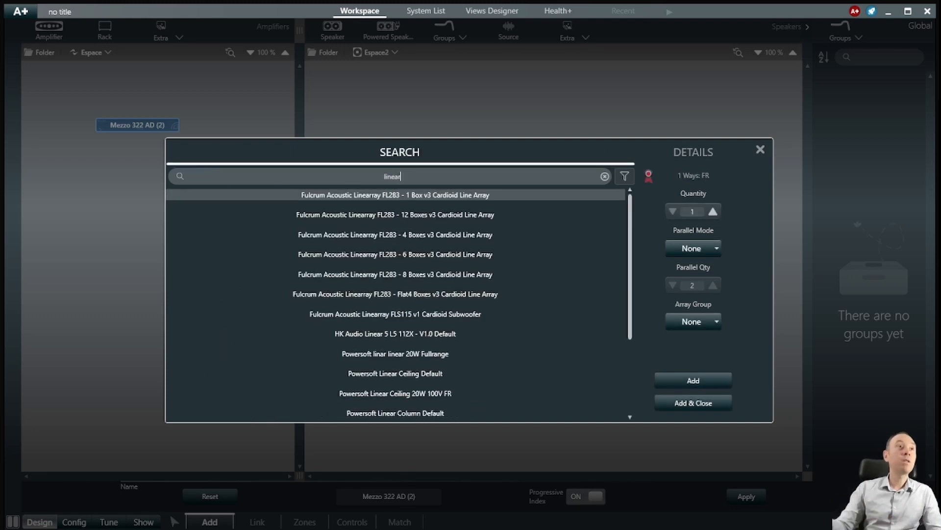
{"action": "type", "text": " cei"}
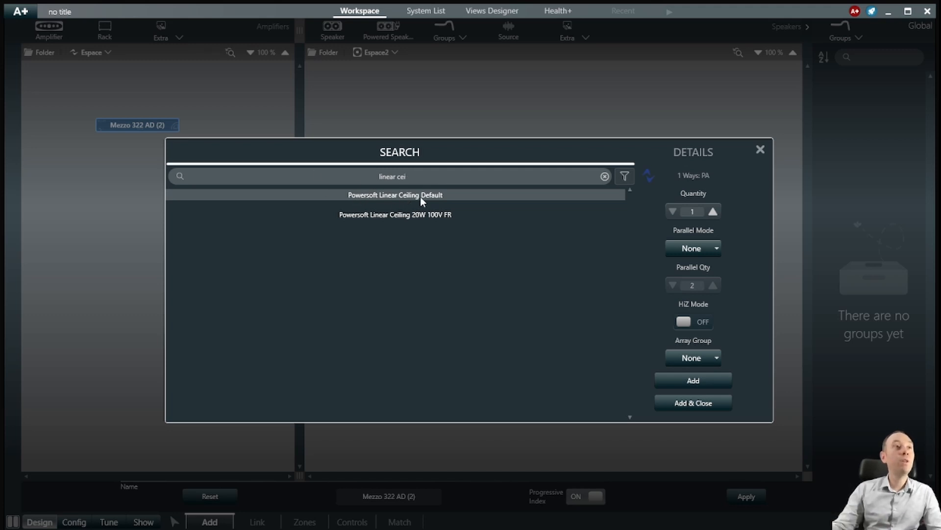
{"action": "left_click", "coordinate": [713, 211]}
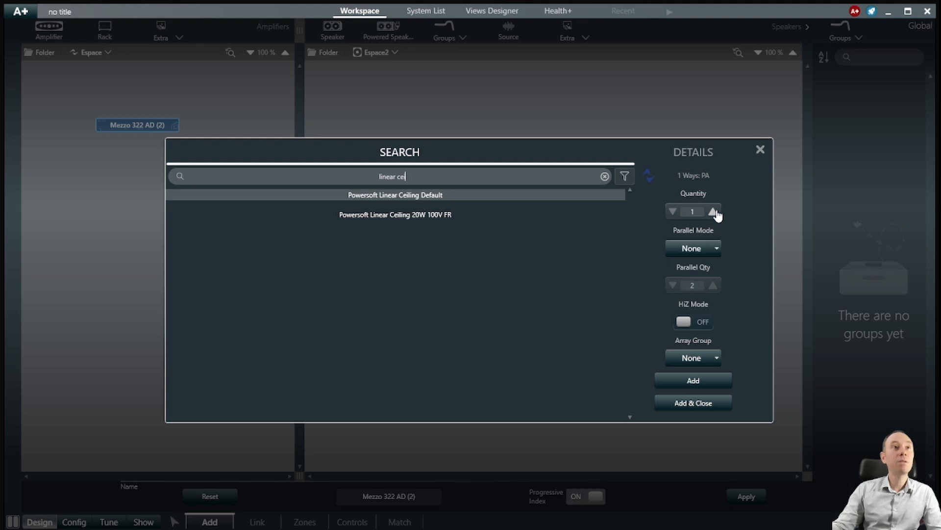
{"action": "left_click", "coordinate": [713, 211]}
{"action": "left_click", "coordinate": [713, 211]}
Set the ceiling speakers to Adjacent Vertical parallel mode with HiZ mode on, and place them in the Espace2 workspace
{"action": "left_click", "coordinate": [716, 248]}
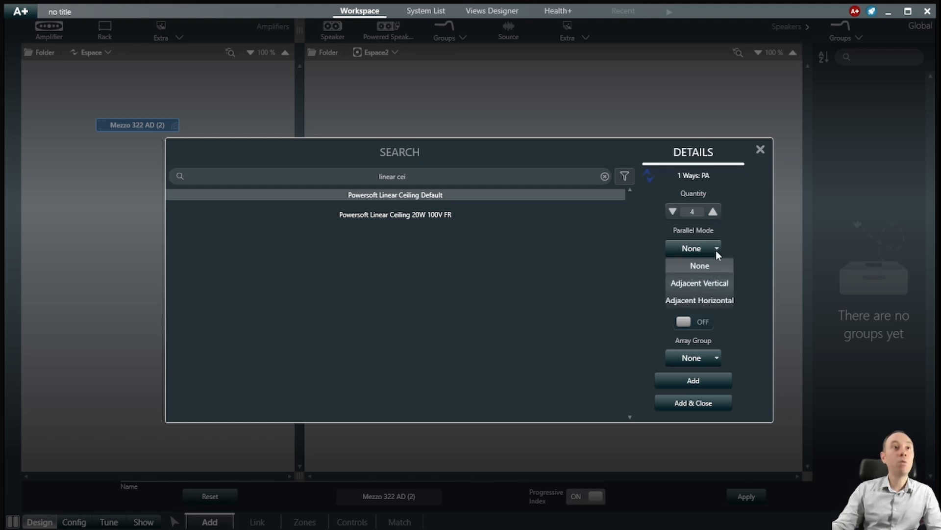
{"action": "left_click", "coordinate": [706, 280]}
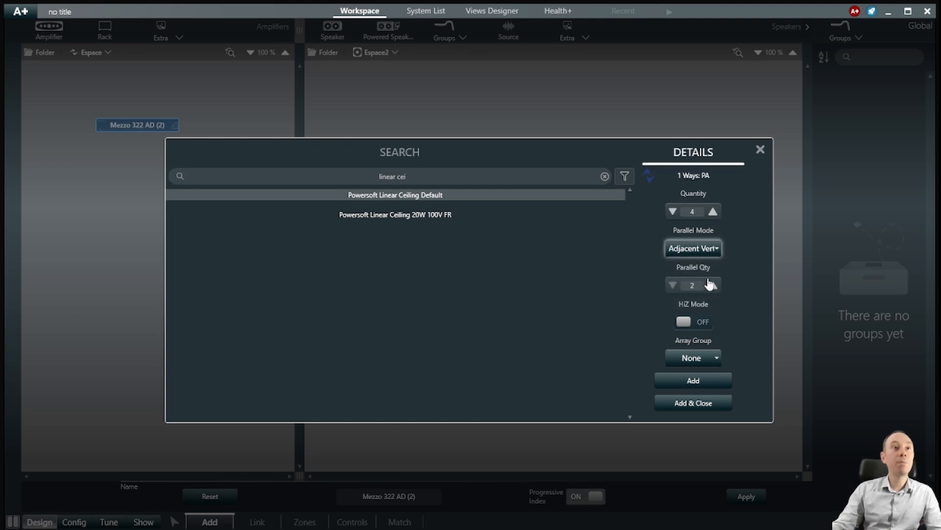
{"action": "left_click", "coordinate": [699, 321]}
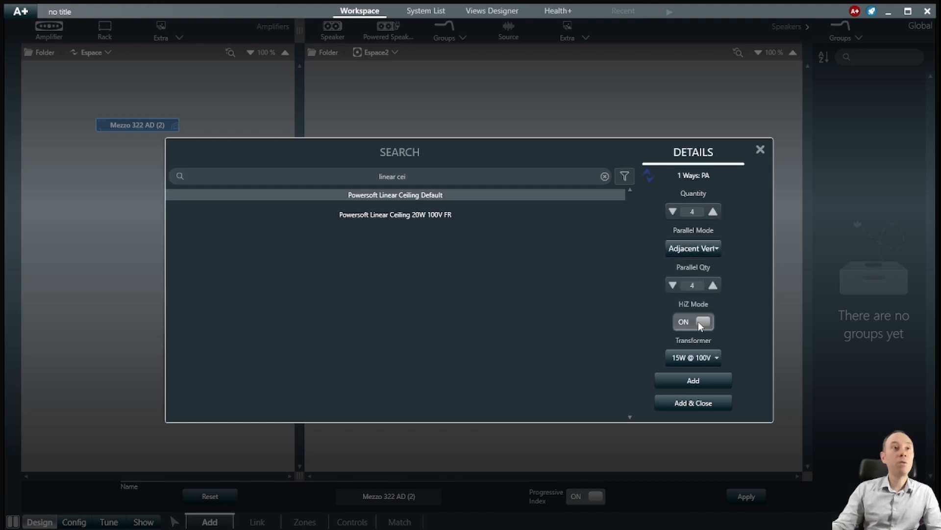
{"action": "left_click", "coordinate": [696, 403]}
{"action": "left_click_drag", "start_coordinate": [319, 120], "coordinate": [371, 187]}
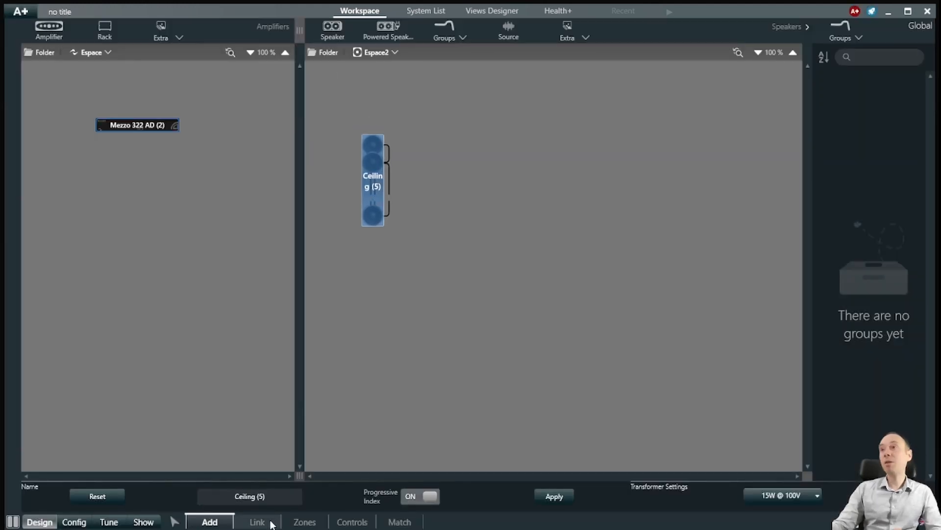
{"action": "left_click", "coordinate": [491, 201]}
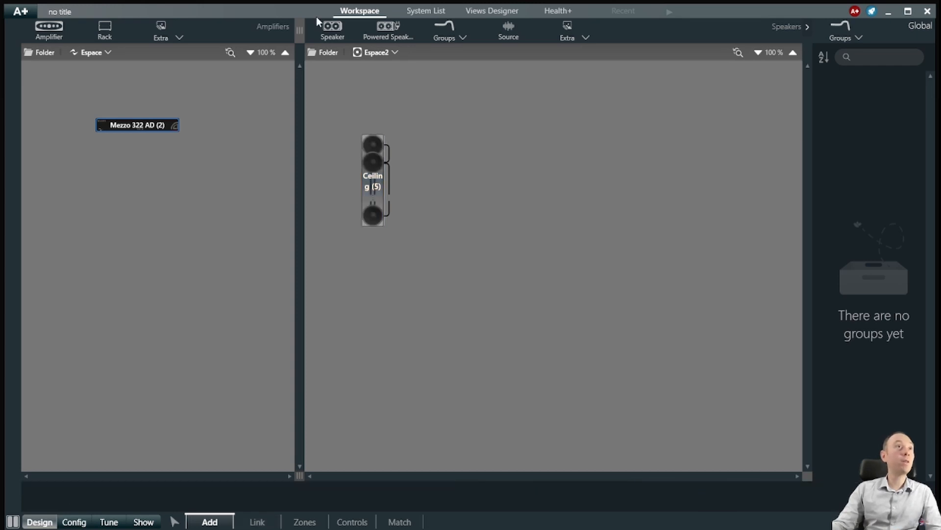
Add a source to the Espace2 workspace, place it below the ceiling speakers and name it espace2
{"action": "left_click", "coordinate": [513, 32]}
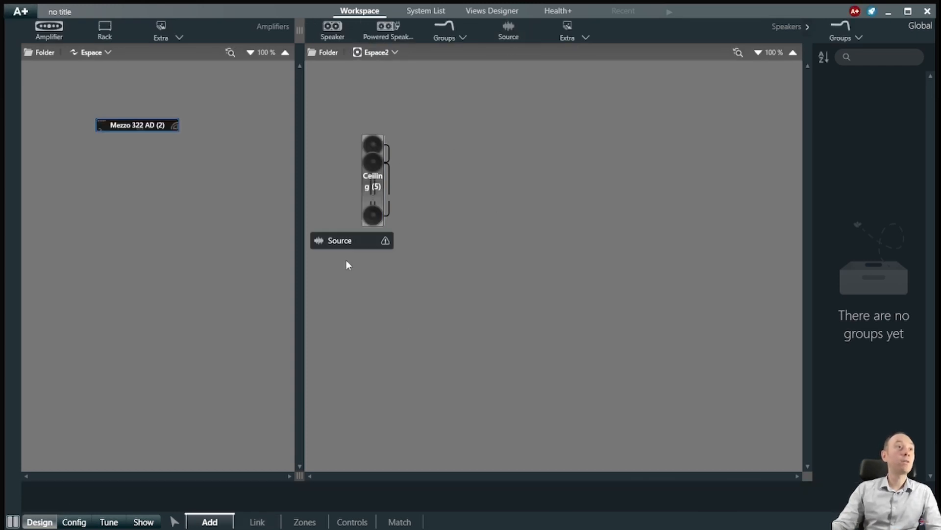
{"action": "left_click", "coordinate": [357, 252]}
{"action": "left_click_drag", "start_coordinate": [357, 252], "coordinate": [374, 277]}
{"action": "left_click_drag", "start_coordinate": [362, 496], "coordinate": [284, 492]}
{"action": "type", "text": "espace2"}
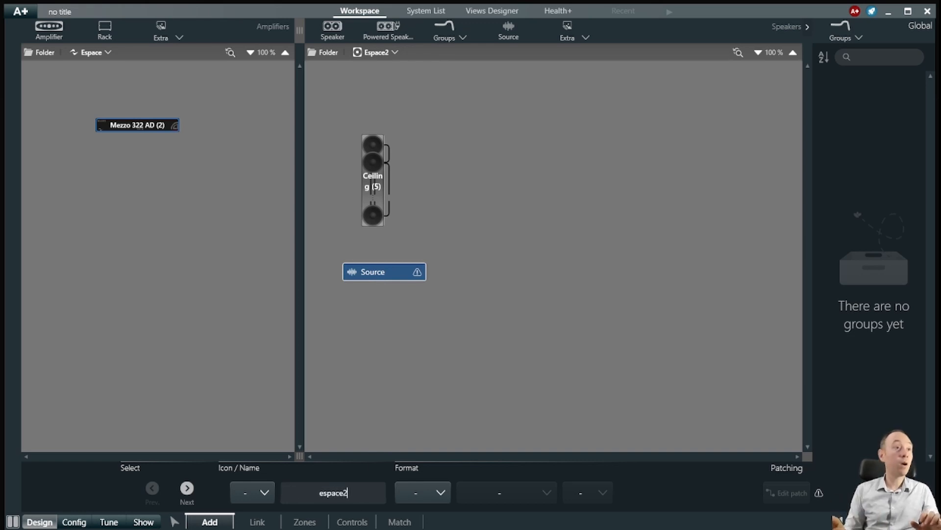
{"action": "key", "text": "Return"}
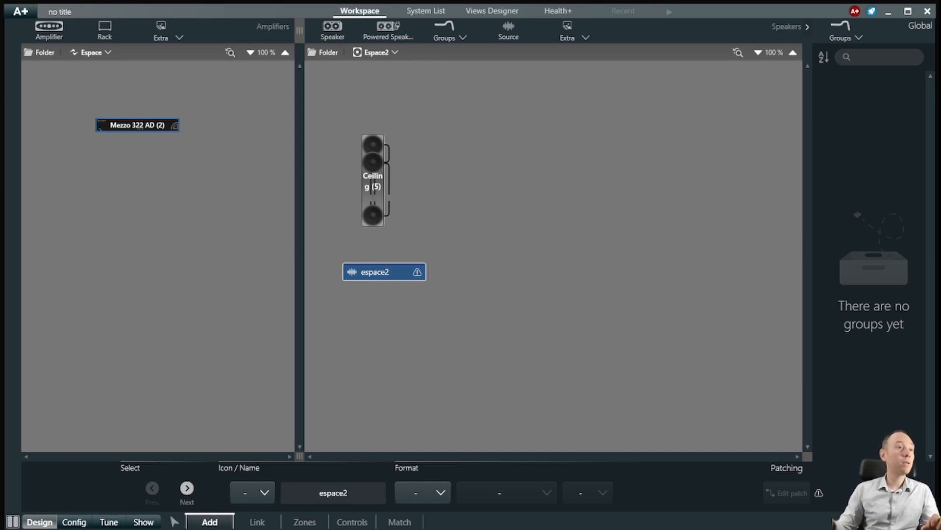
Give the espace2 source the disc icon and set its format to Analog, Stereo
{"action": "left_click", "coordinate": [247, 496]}
{"action": "left_click", "coordinate": [252, 391]}
{"action": "left_click", "coordinate": [436, 494]}
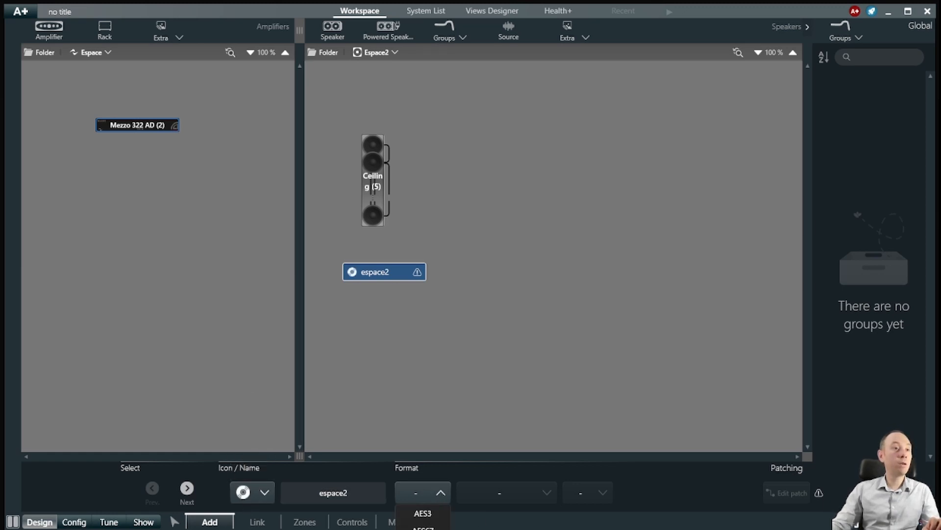
{"action": "left_click", "coordinate": [423, 527]}
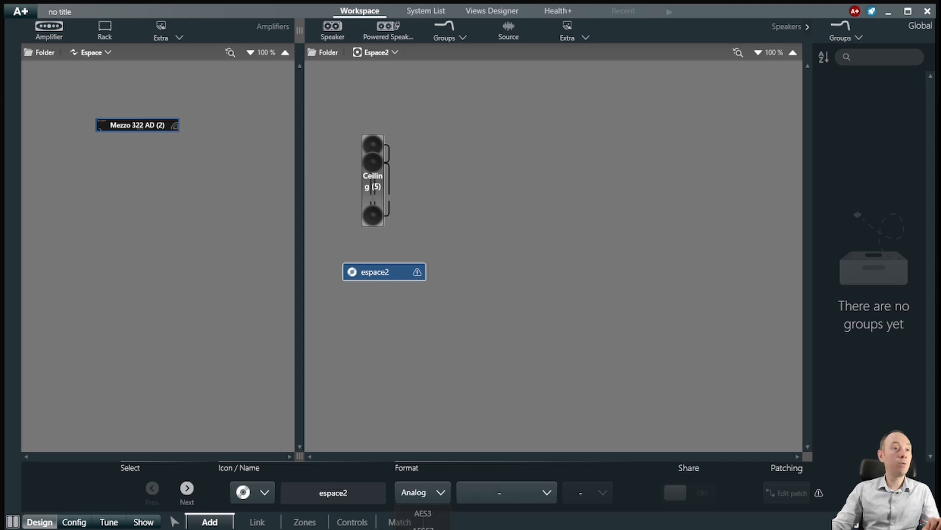
{"action": "left_click", "coordinate": [507, 498]}
{"action": "left_click", "coordinate": [491, 527]}
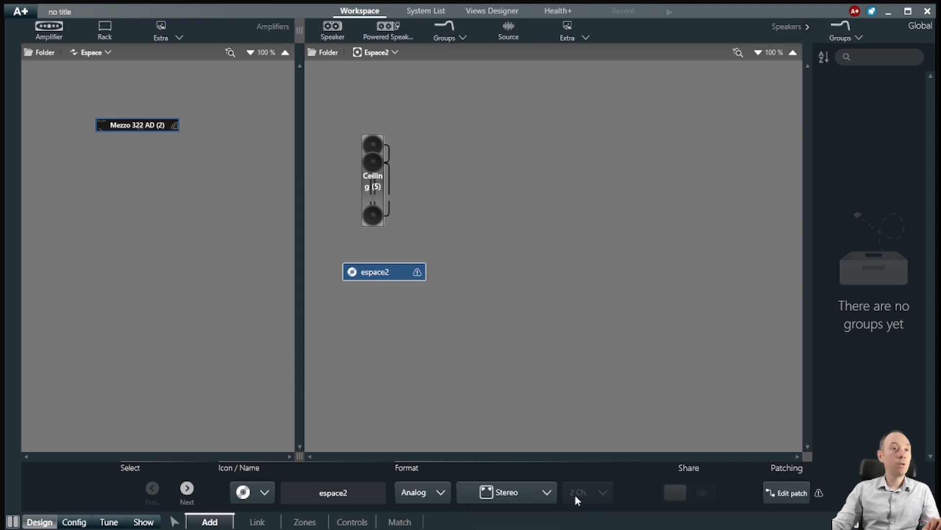
Patch the espace2 source's left and right channels to Analog 1 and Analog 2 of Mezzo 322 AD (2), and enable sharing
{"action": "left_click", "coordinate": [787, 492]}
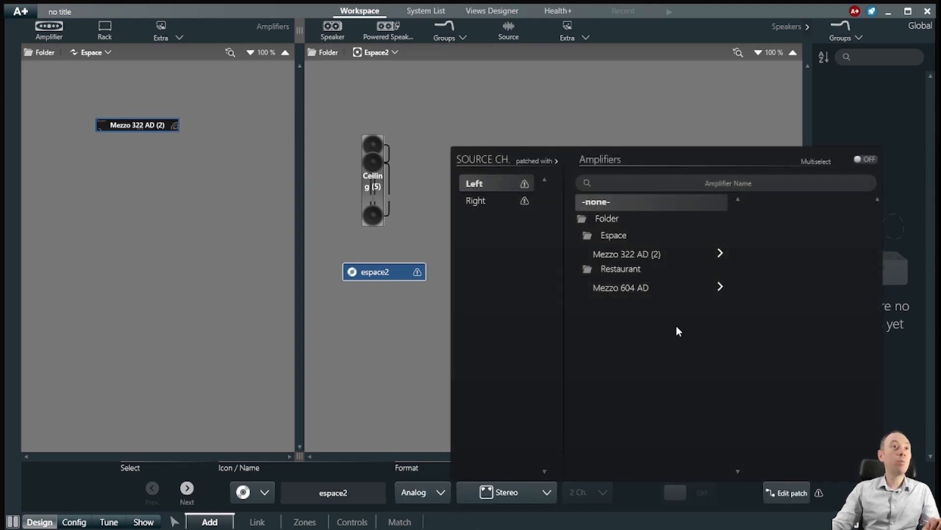
{"action": "left_click", "coordinate": [625, 256]}
{"action": "left_click", "coordinate": [768, 204]}
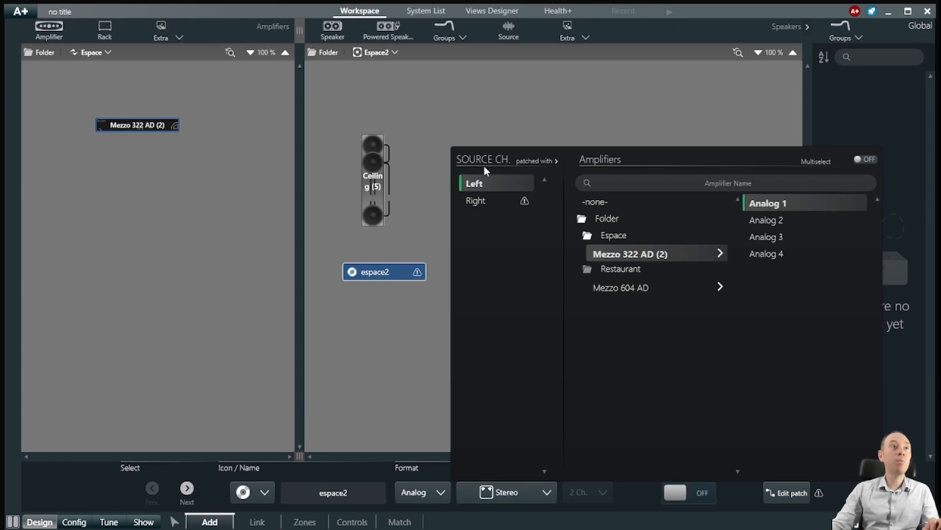
{"action": "left_click", "coordinate": [488, 201]}
{"action": "left_click", "coordinate": [804, 223]}
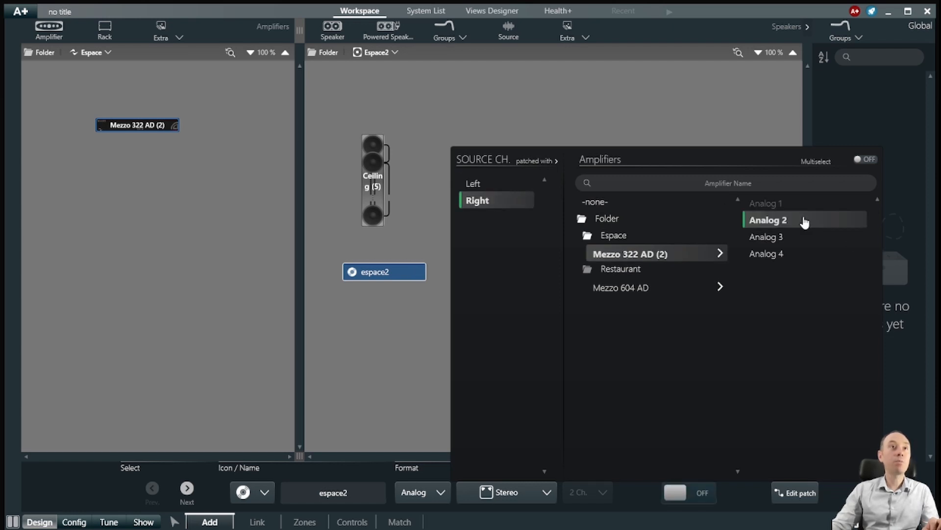
{"action": "left_click", "coordinate": [407, 378]}
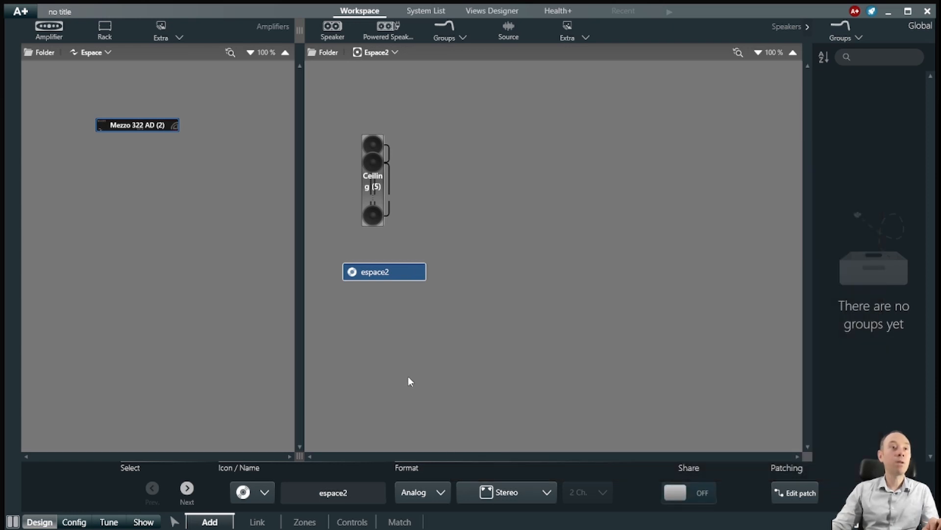
{"action": "left_click", "coordinate": [693, 499]}
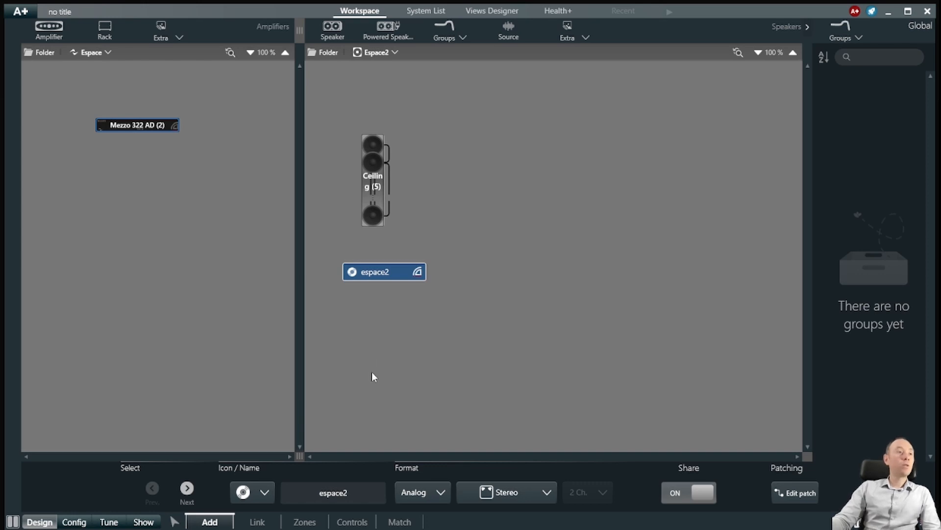
Link the ceiling speaker group to the first output channel of the Mezzo 322 AD (2) amplifier
{"action": "left_click", "coordinate": [266, 521]}
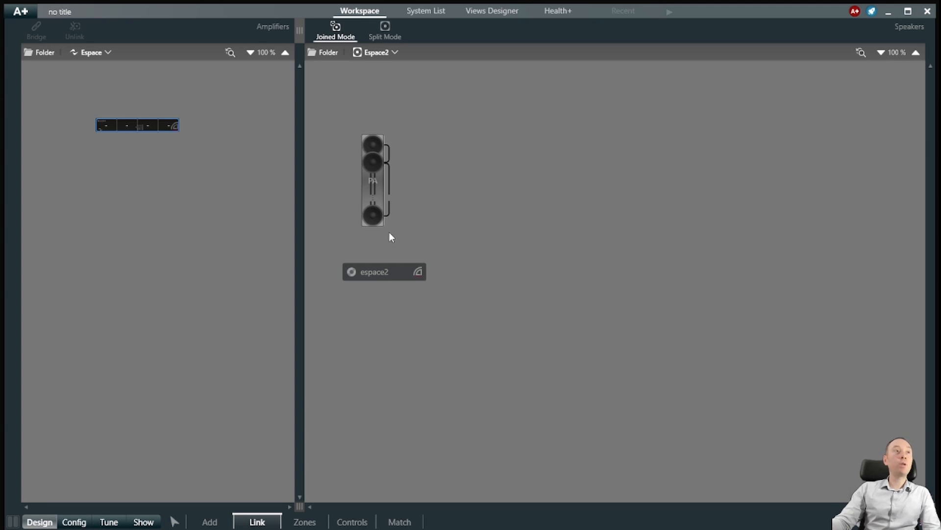
{"action": "left_click", "coordinate": [371, 182]}
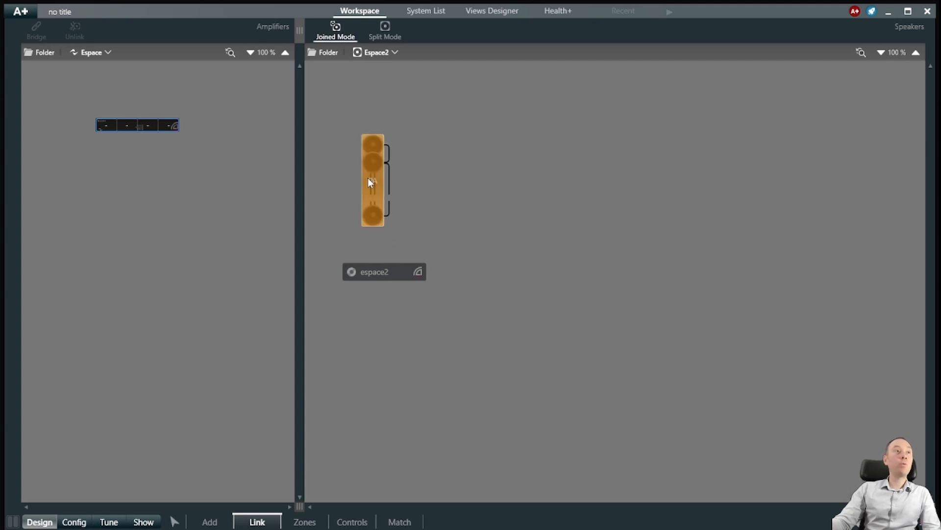
{"action": "left_click", "coordinate": [108, 125]}
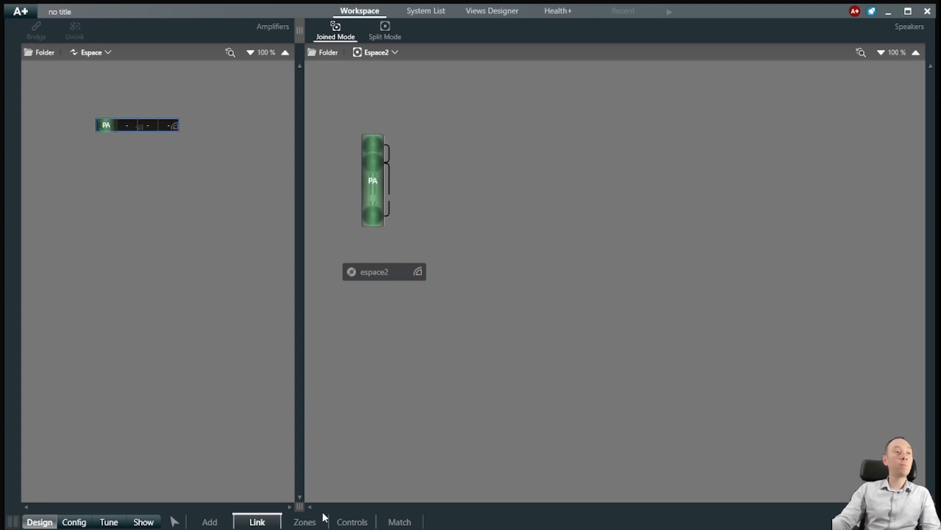
Add a new zone at the end of the zone list and name it espace2
{"action": "left_click", "coordinate": [313, 523]}
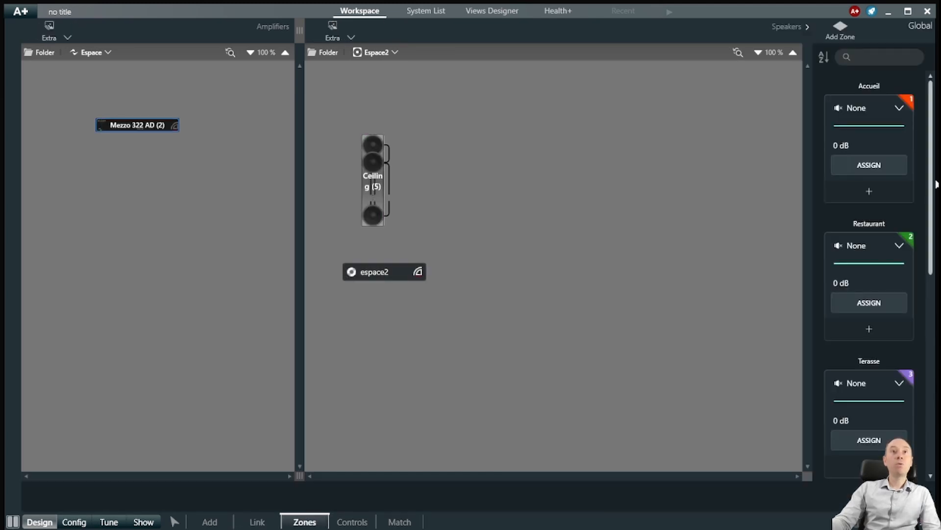
{"action": "scroll", "coordinate": [927, 202], "scroll_direction": "down", "scroll_amount": 1}
{"action": "scroll", "coordinate": [912, 301], "scroll_direction": "down", "scroll_amount": 5}
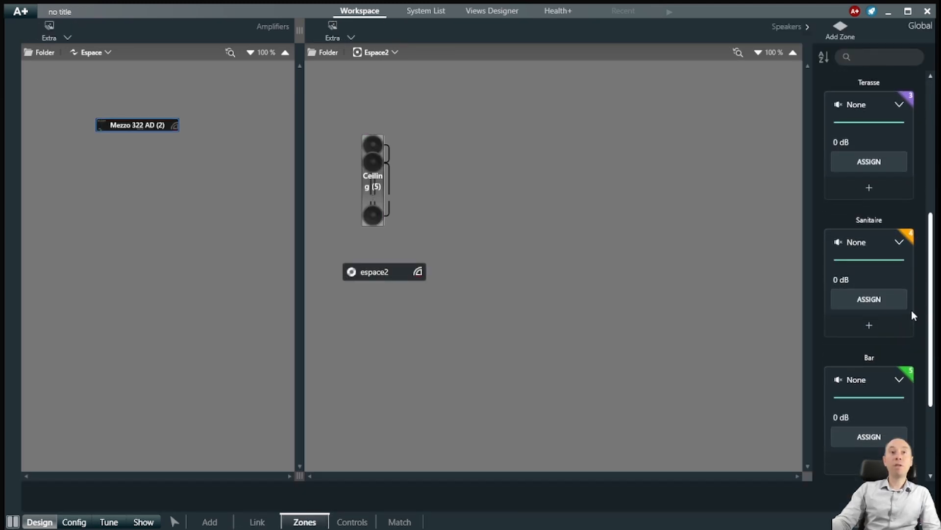
{"action": "scroll", "coordinate": [908, 343], "scroll_direction": "down", "scroll_amount": 3}
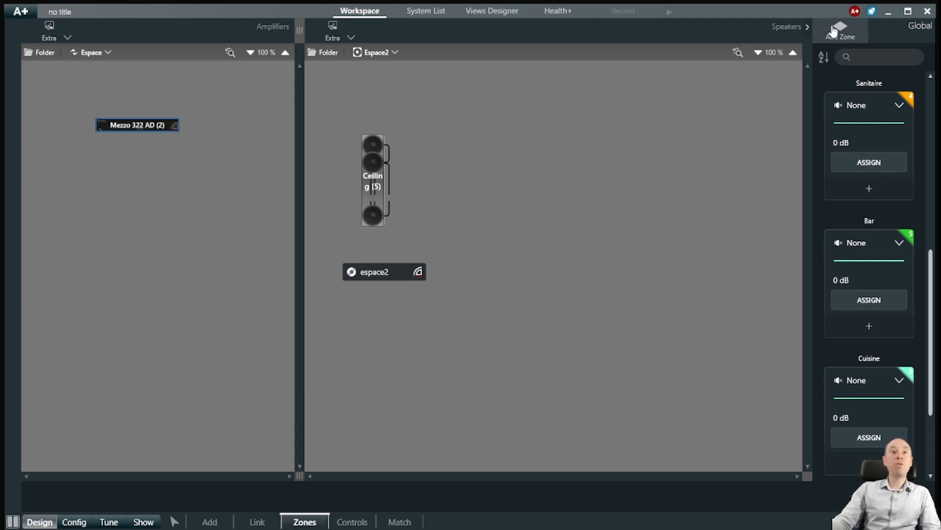
{"action": "scroll", "coordinate": [930, 292], "scroll_direction": "down", "scroll_amount": 1}
{"action": "double_click", "coordinate": [876, 358]}
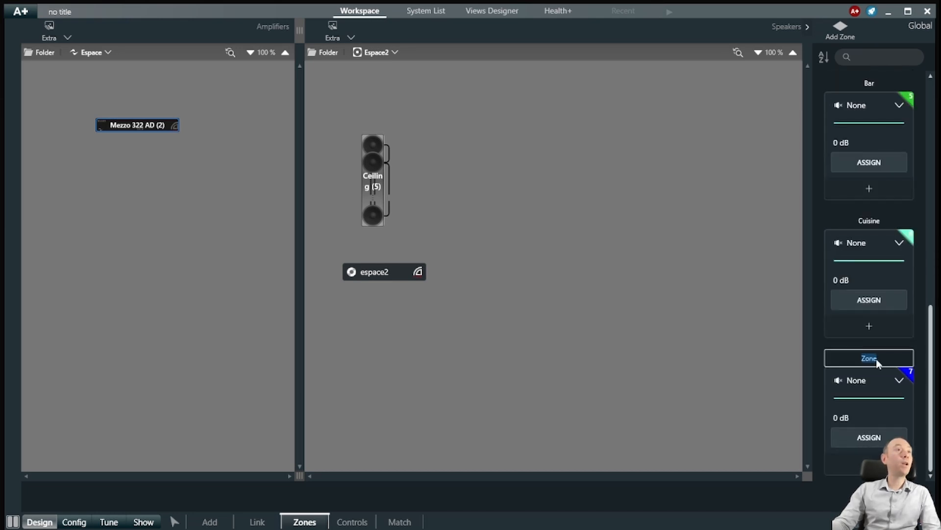
{"action": "type", "text": "es"}
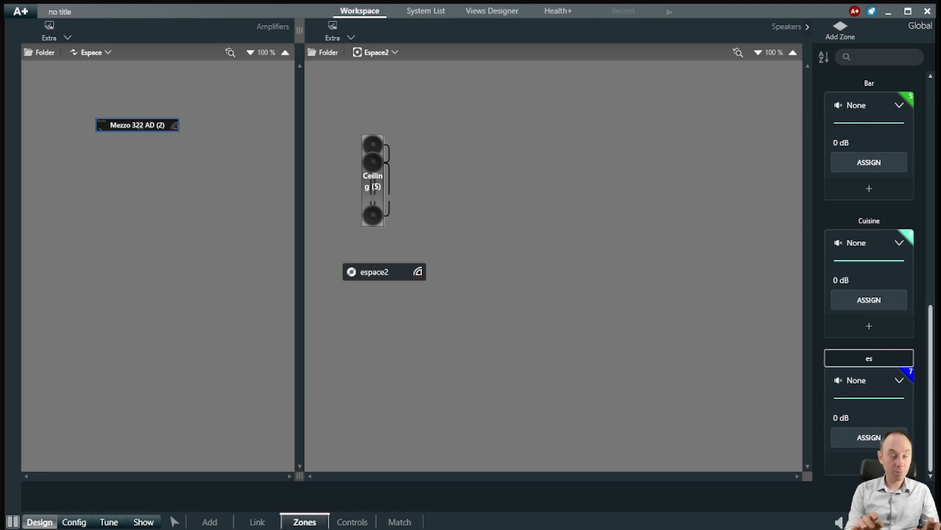
{"action": "type", "text": "^pace2"}
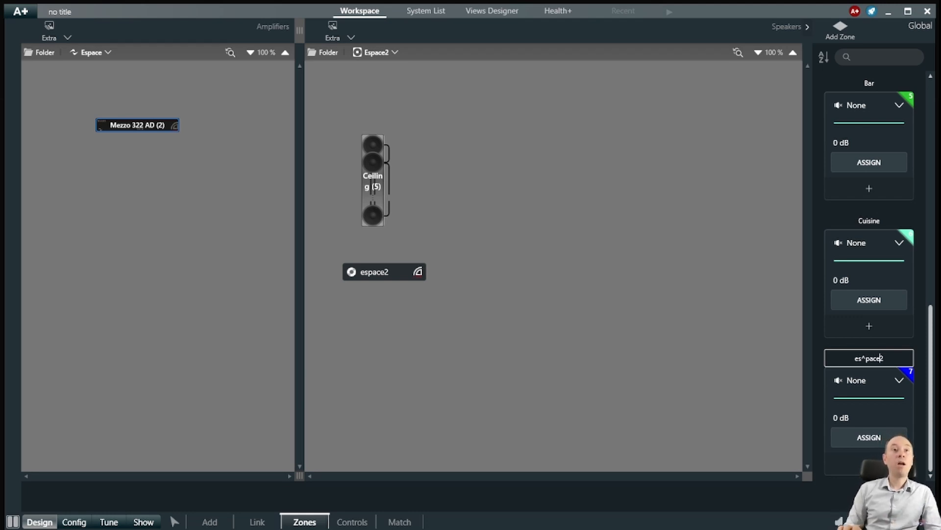
{"action": "left_click", "coordinate": [867, 358]}
{"action": "key", "text": "BackSpace"}
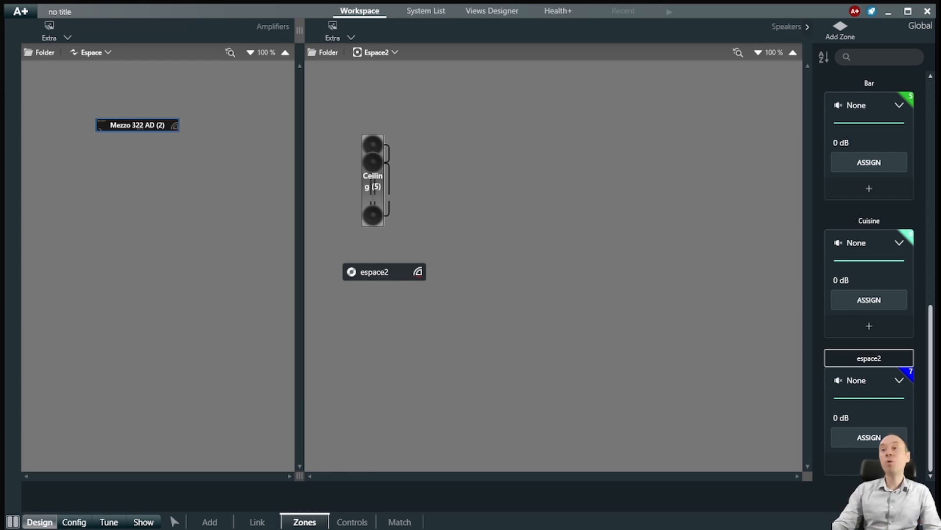
{"action": "key", "text": "Return"}
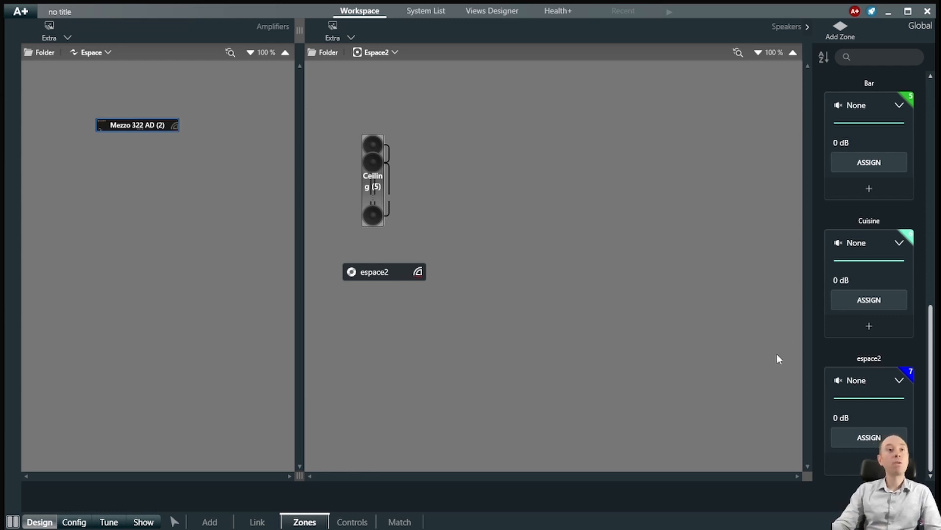
Assign the espace2 source and the ceiling speaker group to the espace2 zone
{"action": "left_click", "coordinate": [876, 437]}
{"action": "left_click", "coordinate": [876, 437]}
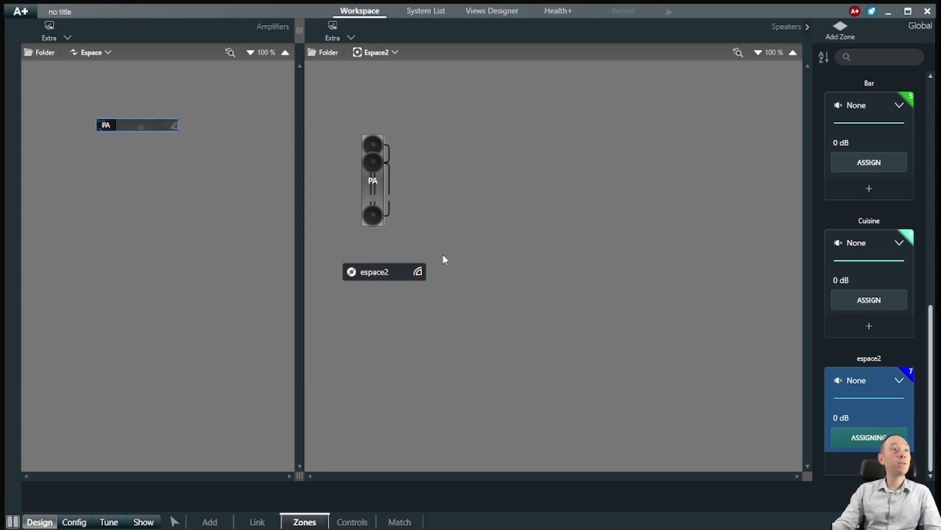
{"action": "left_click", "coordinate": [387, 272]}
{"action": "left_click", "coordinate": [369, 195]}
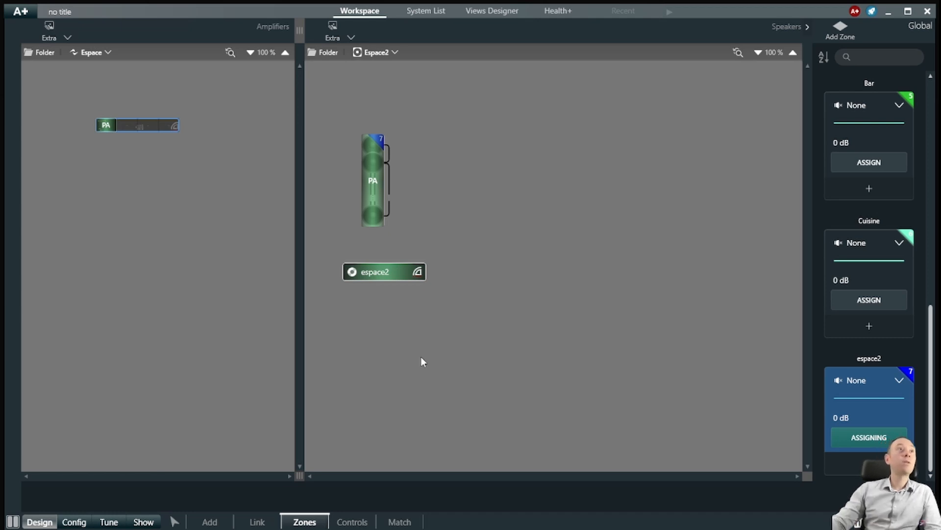
Assign the TV source from the Restaurant workspace to the espace2 zone
{"action": "left_click", "coordinate": [395, 53]}
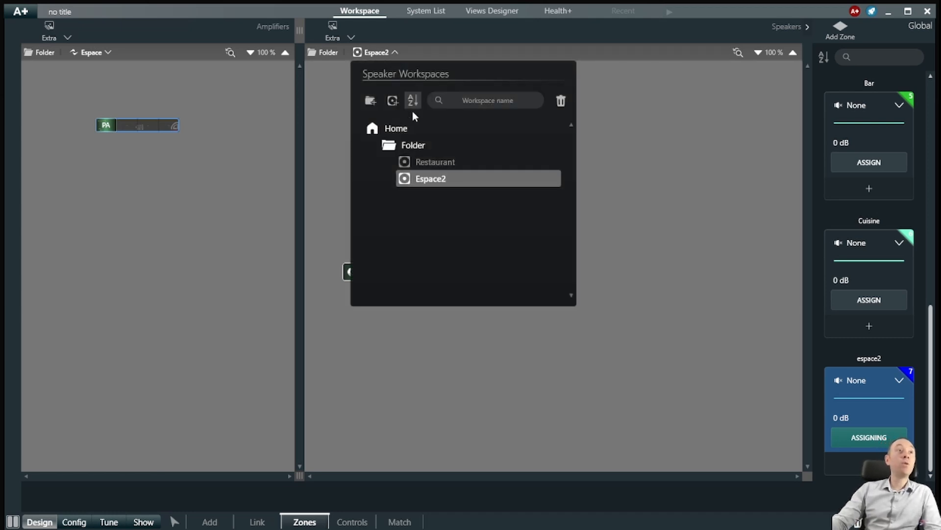
{"action": "left_click", "coordinate": [428, 162]}
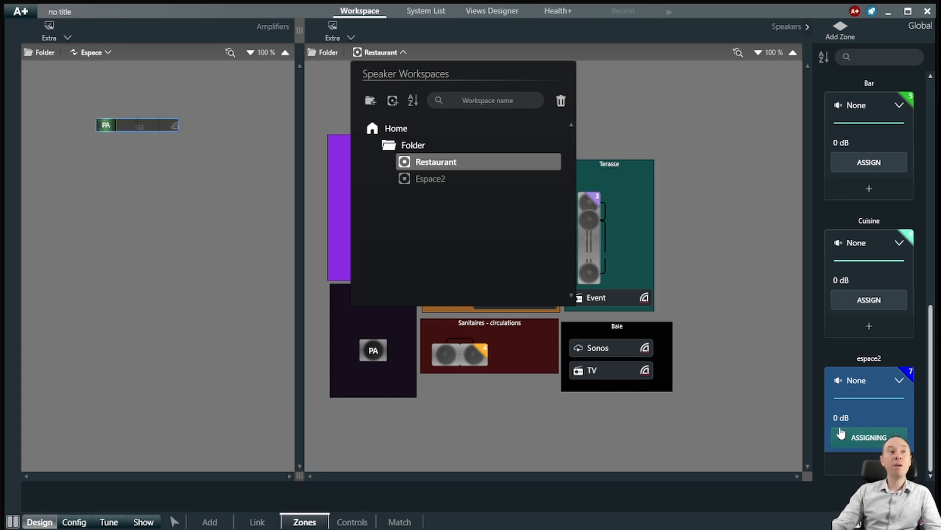
{"action": "left_click", "coordinate": [593, 375]}
{"action": "left_click", "coordinate": [593, 373]}
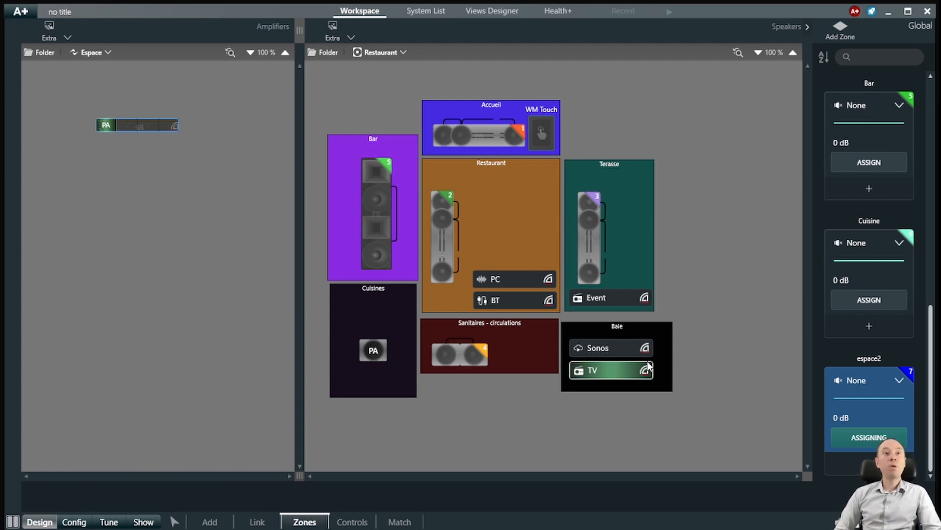
Try espace2 as the espace2 zone's active source, and set it to TV
{"action": "left_click", "coordinate": [899, 380]}
{"action": "left_click", "coordinate": [896, 425]}
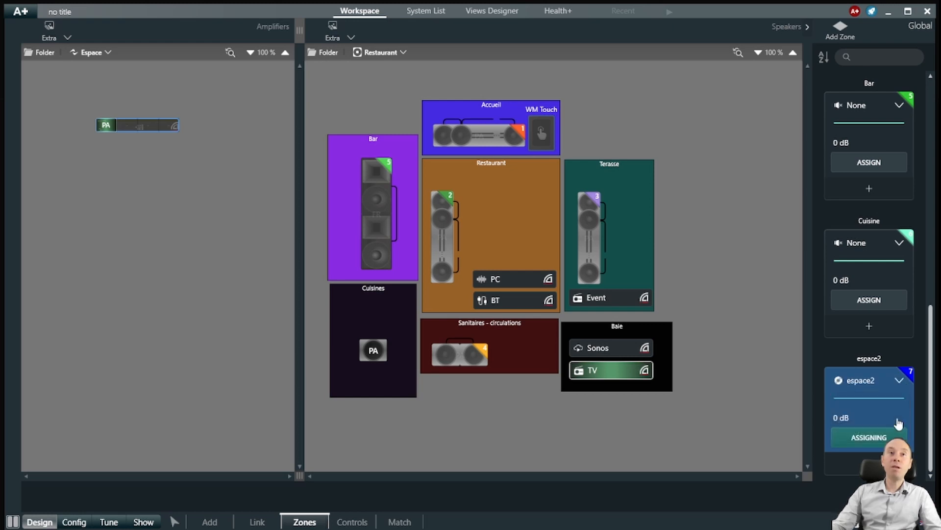
{"action": "left_click", "coordinate": [900, 381]}
{"action": "left_click", "coordinate": [889, 436]}
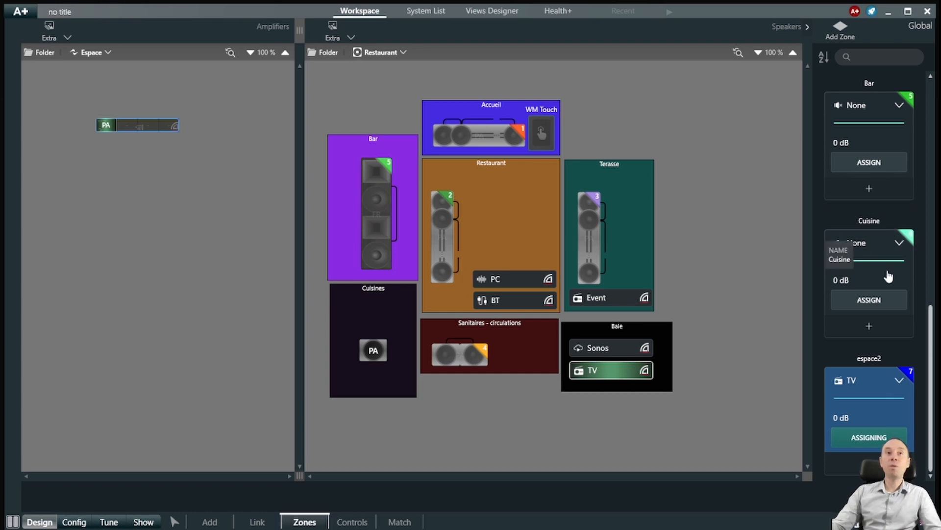
Check which shared sources from the Restaurant and Espace2 workspaces are available to the Cuisine zone
{"action": "left_click", "coordinate": [885, 302]}
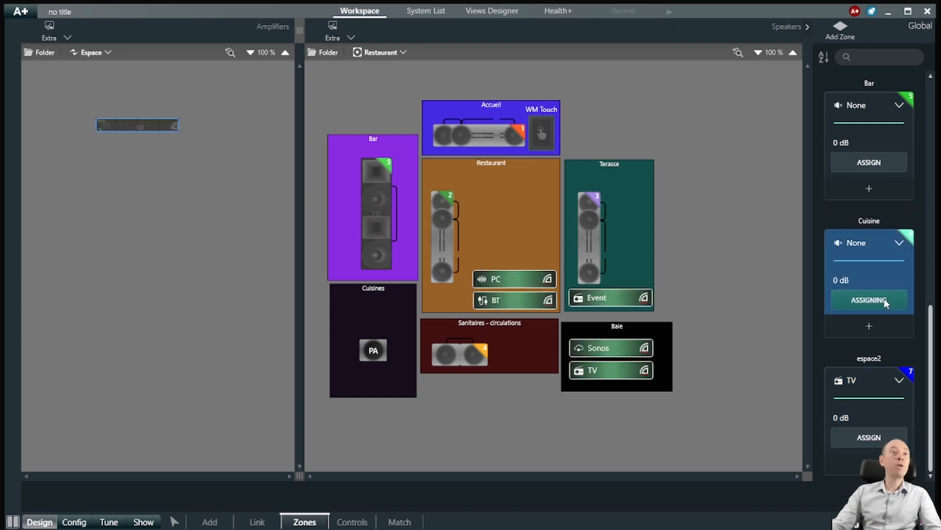
{"action": "left_click", "coordinate": [401, 53]}
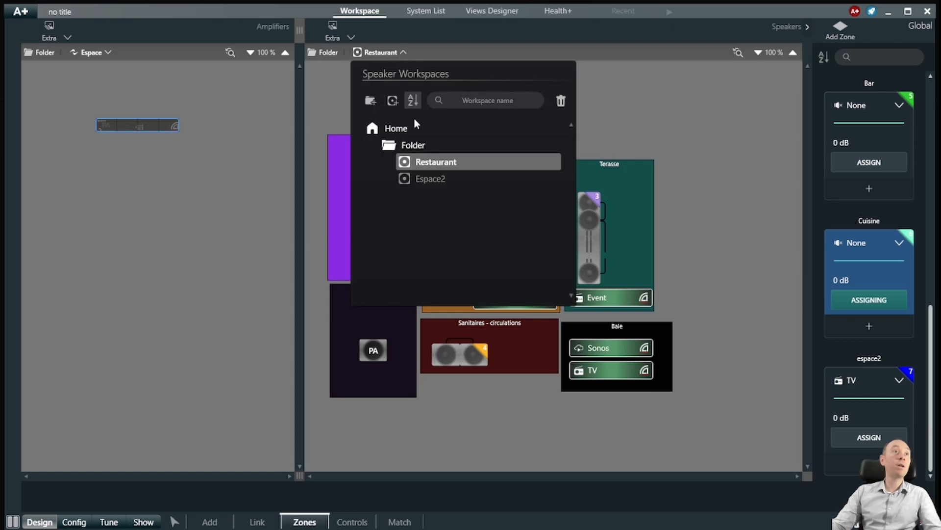
{"action": "left_click", "coordinate": [434, 177]}
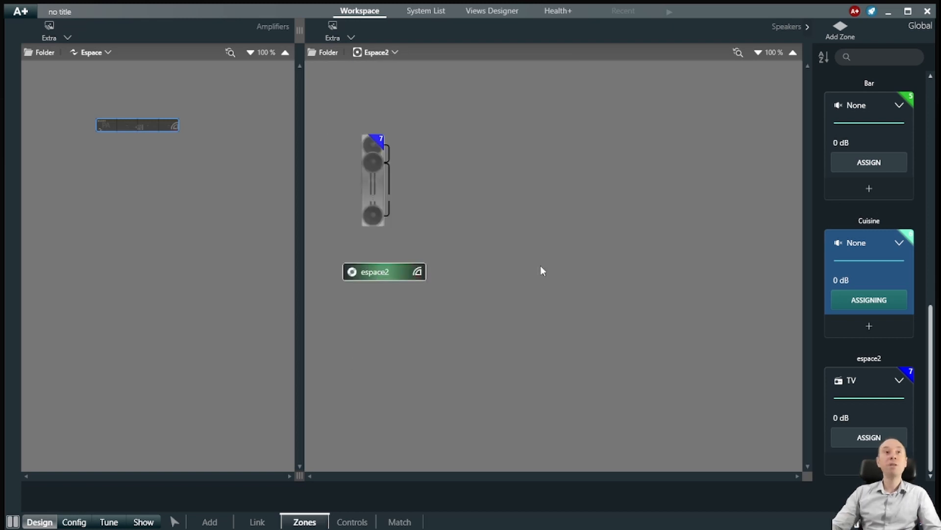
{"action": "left_click", "coordinate": [901, 244]}
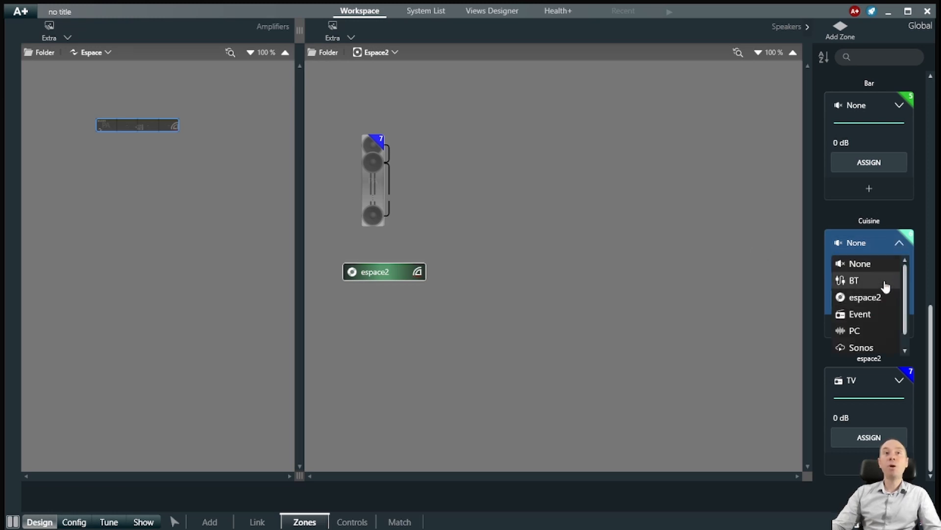
{"action": "left_click", "coordinate": [706, 303]}
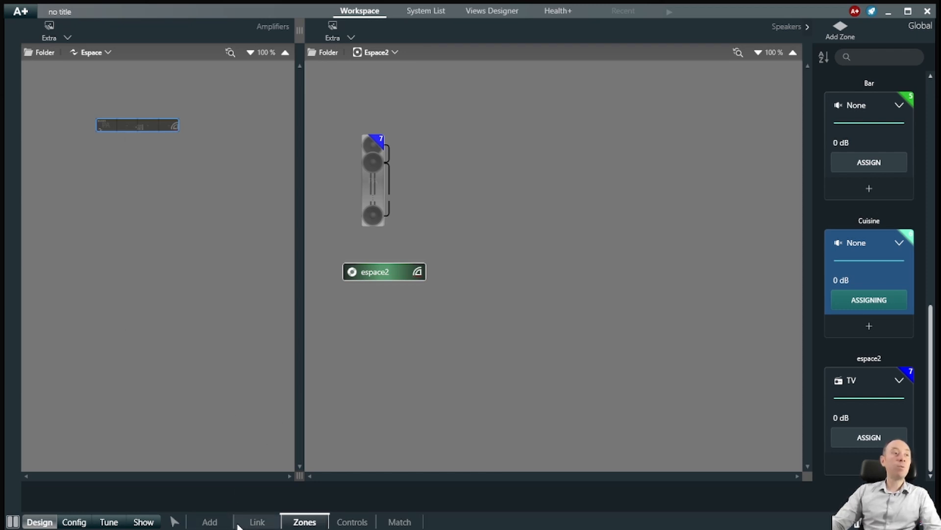
Add two Powersoft Linear Column Default speakers to the Espace2 workspace
{"action": "left_click", "coordinate": [209, 521]}
{"action": "left_click", "coordinate": [257, 521]}
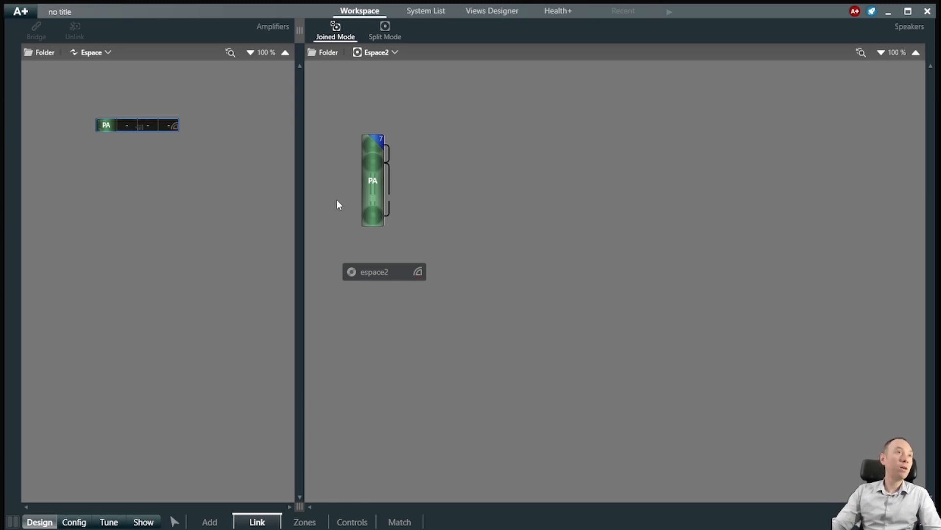
{"action": "left_click", "coordinate": [227, 522]}
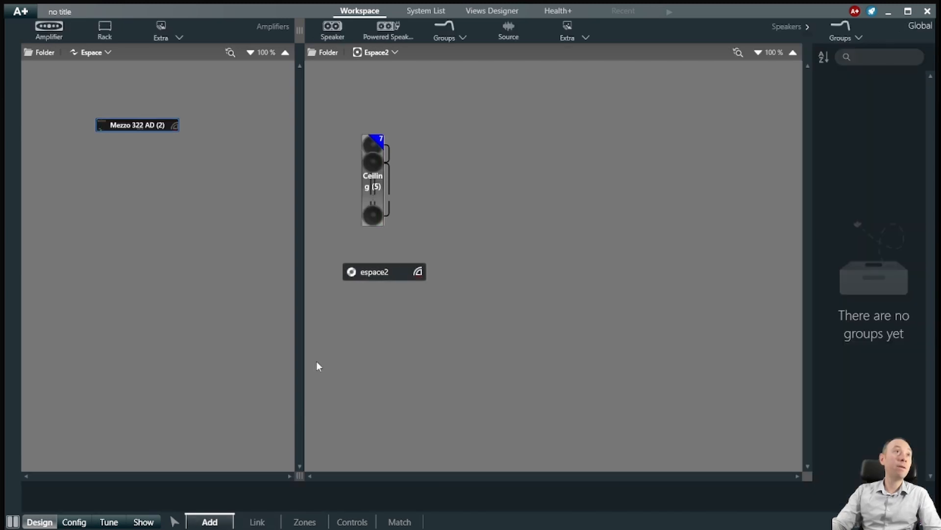
{"action": "left_click", "coordinate": [349, 30]}
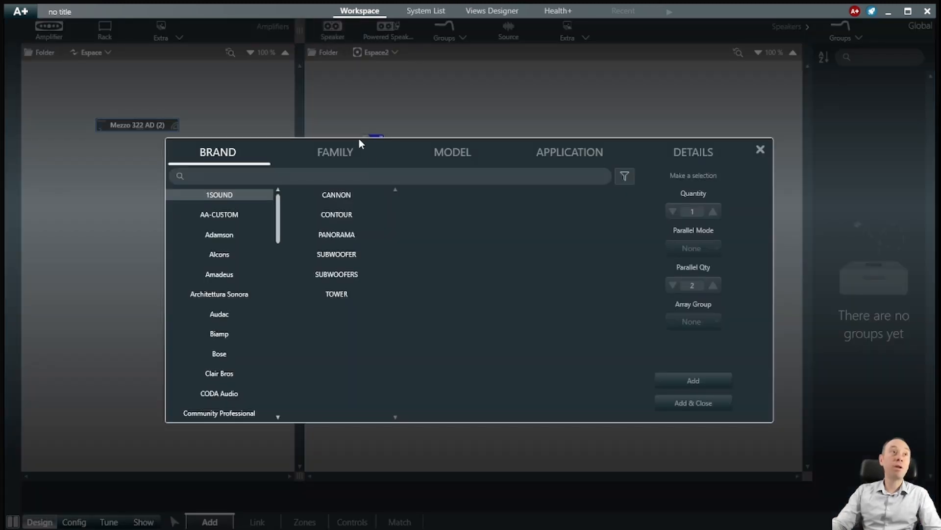
{"action": "left_click", "coordinate": [436, 179]}
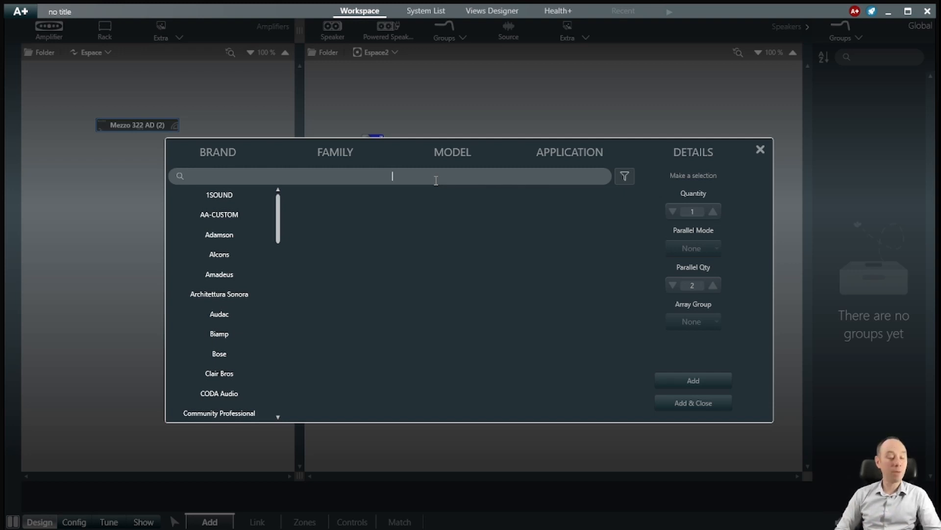
{"action": "type", "text": "power"}
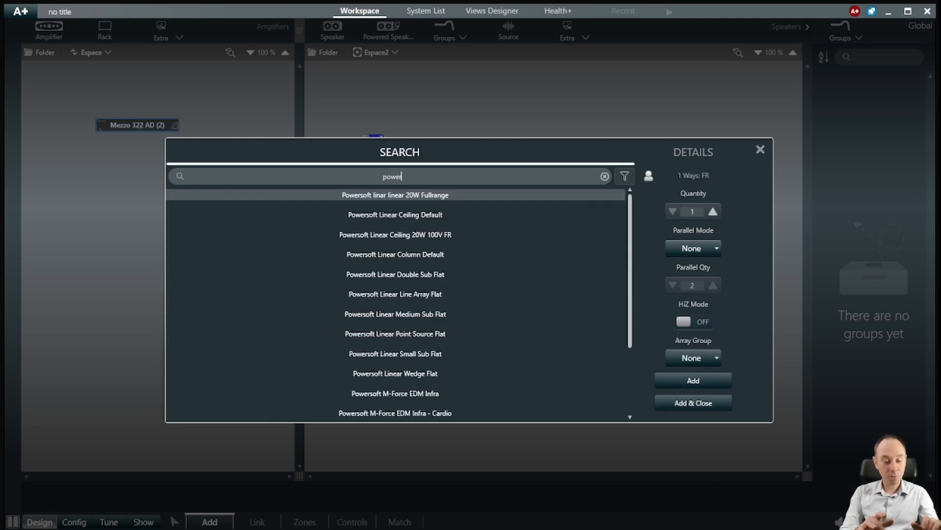
{"action": "type", "text": "soft"}
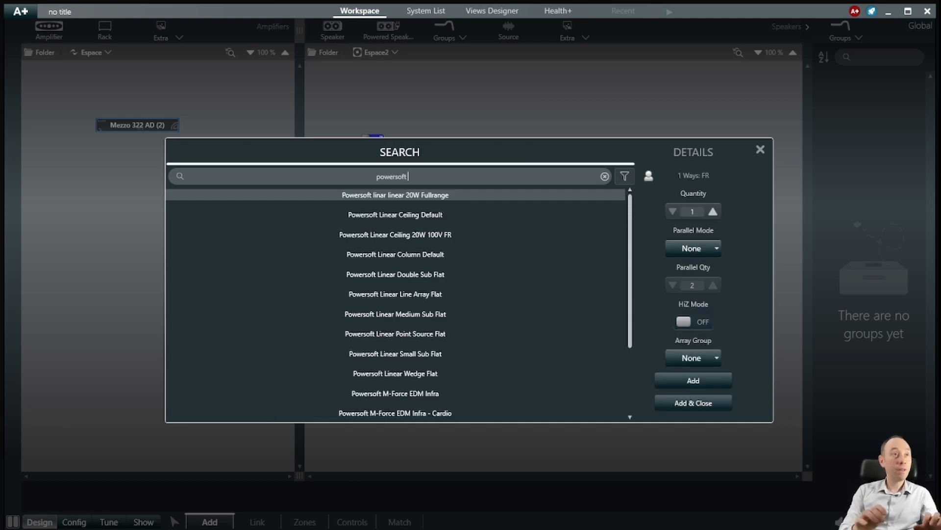
{"action": "type", "text": " linear"}
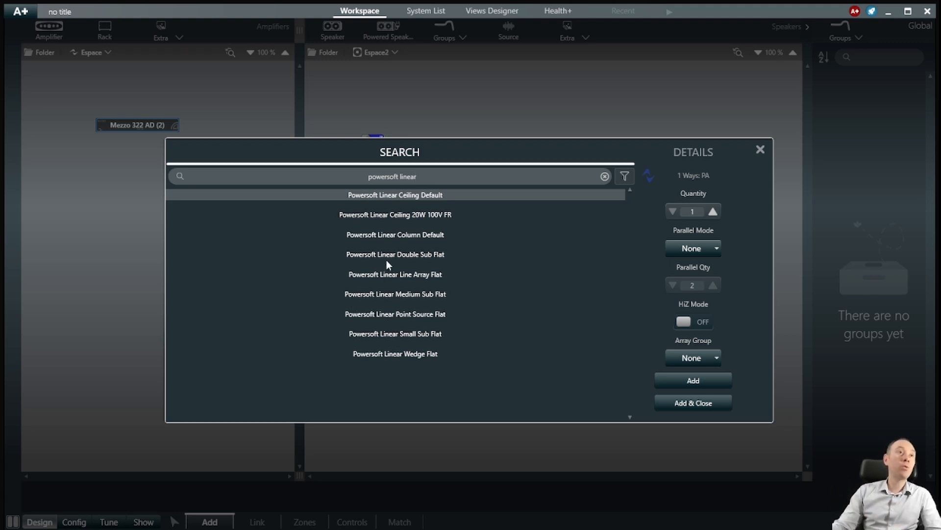
{"action": "left_click", "coordinate": [387, 234]}
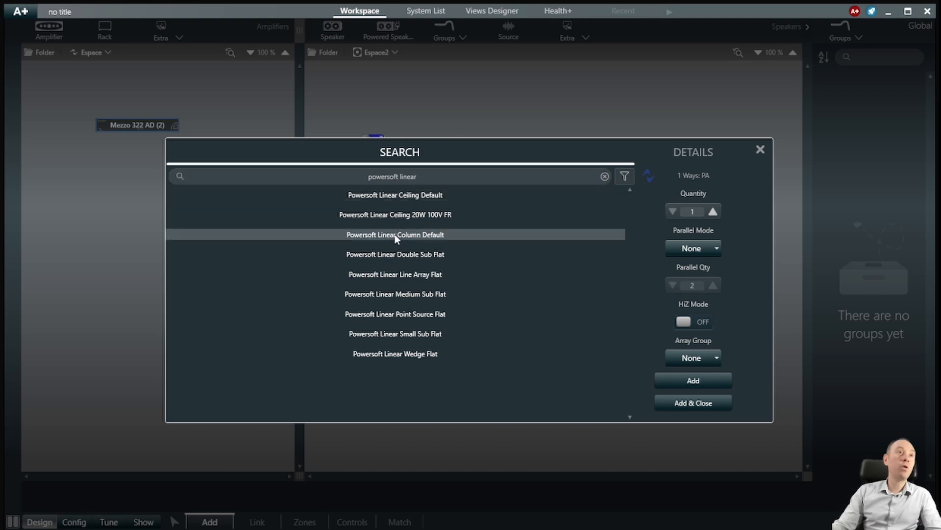
{"action": "left_click", "coordinate": [712, 211]}
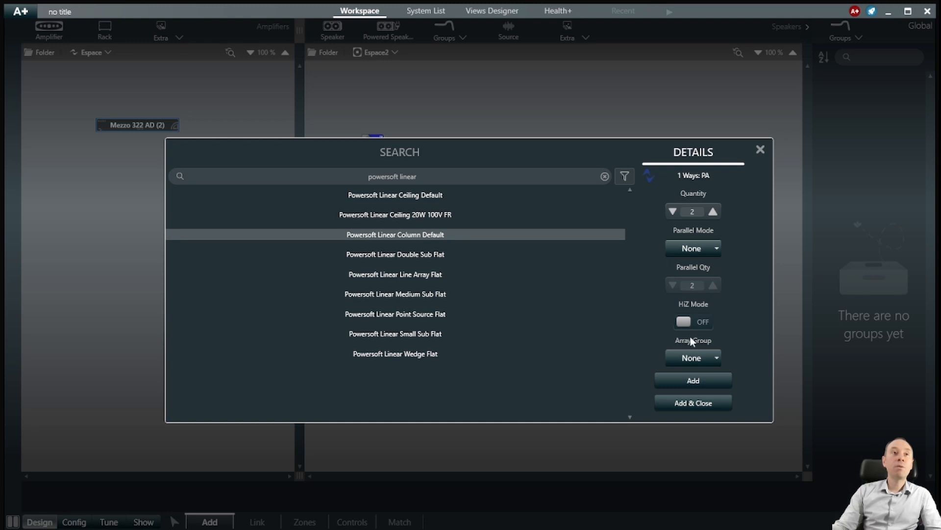
{"action": "left_click", "coordinate": [699, 407]}
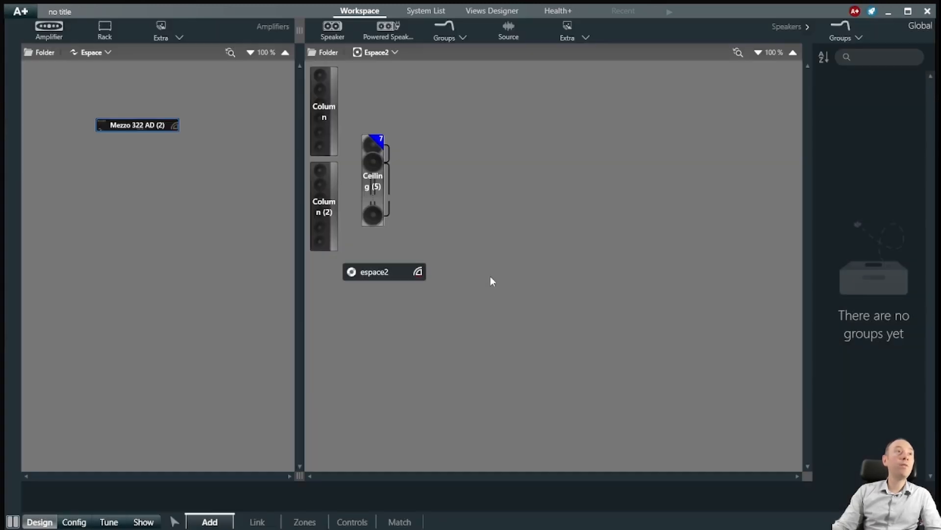
Place the two column speakers side by side, well to the right of the ceiling speaker group
{"action": "left_click_drag", "start_coordinate": [329, 113], "coordinate": [661, 178]}
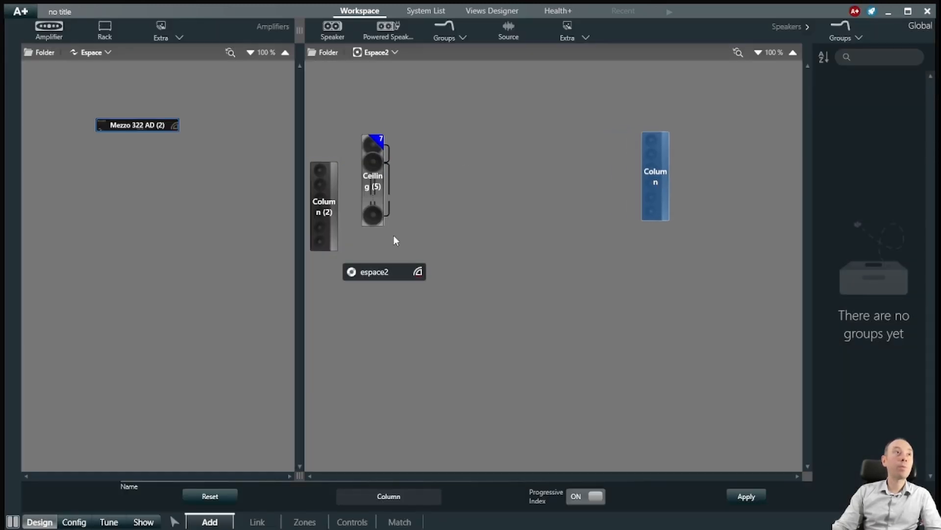
{"action": "left_click_drag", "start_coordinate": [322, 218], "coordinate": [700, 183]}
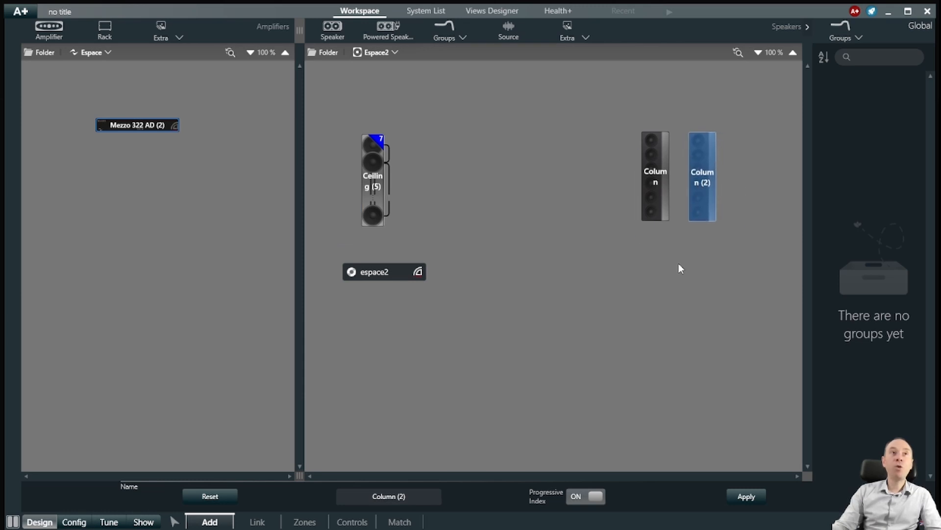
{"action": "left_click", "coordinate": [678, 263]}
Rename the first column speaker as RecL
{"action": "left_click", "coordinate": [658, 194]}
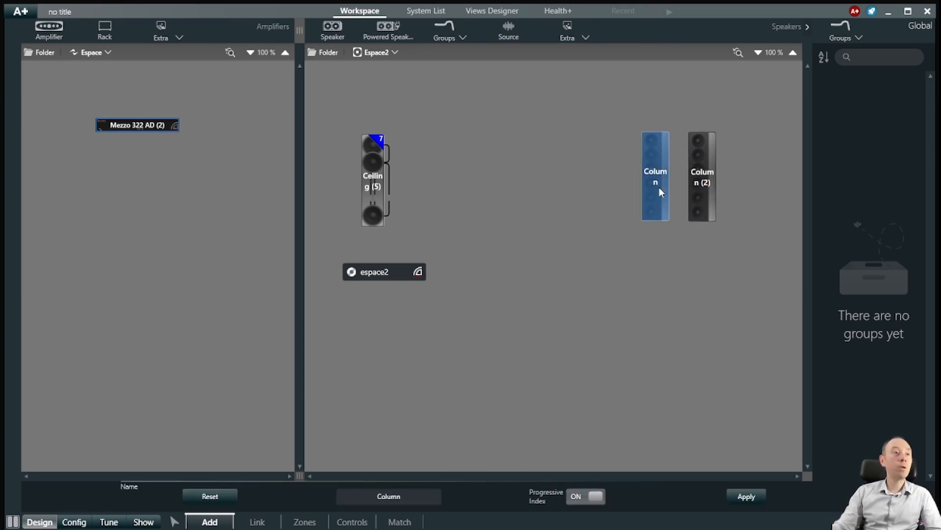
{"action": "left_click", "coordinate": [404, 496]}
{"action": "key", "text": "ctrl+a"}
{"action": "type", "text": "Rec"}
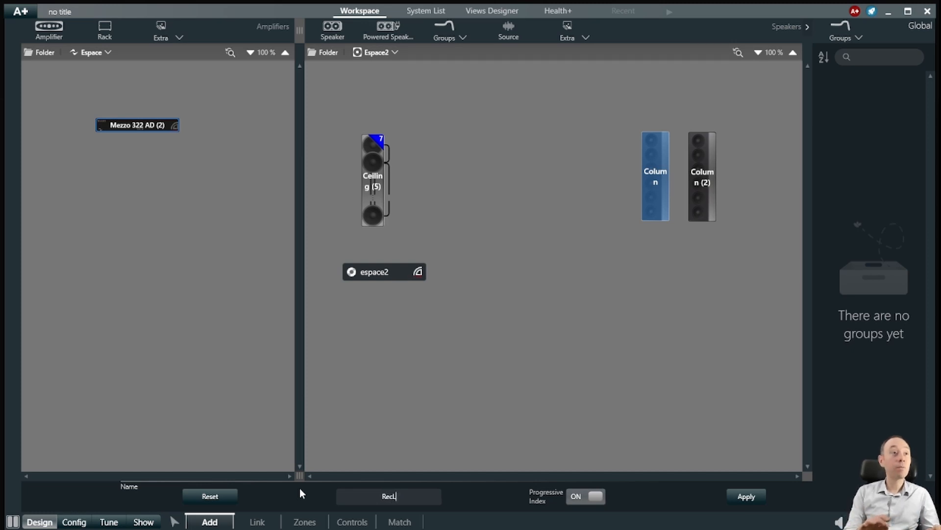
{"action": "type", "text": "L"}
{"action": "left_click", "coordinate": [699, 209]}
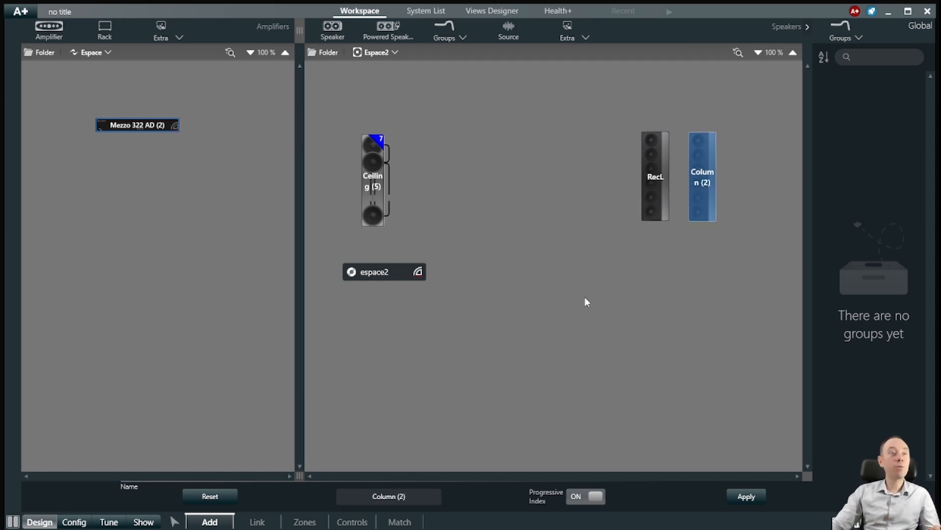
Rename the second column speaker as RecR and link RecL and RecR to the Mezzo 322 AD's third and fourth channels
{"action": "left_click_drag", "start_coordinate": [440, 489], "coordinate": [341, 494]}
{"action": "type", "text": "RecR"}
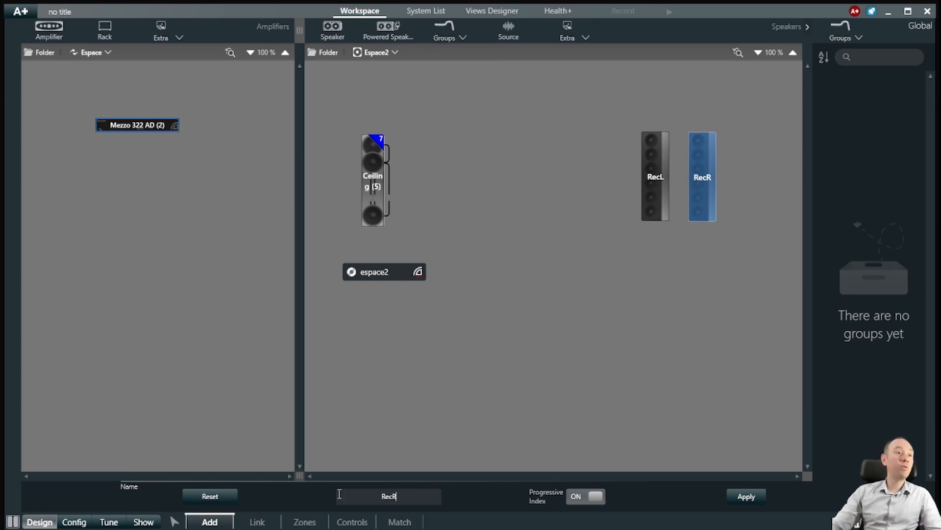
{"action": "left_click", "coordinate": [256, 522]}
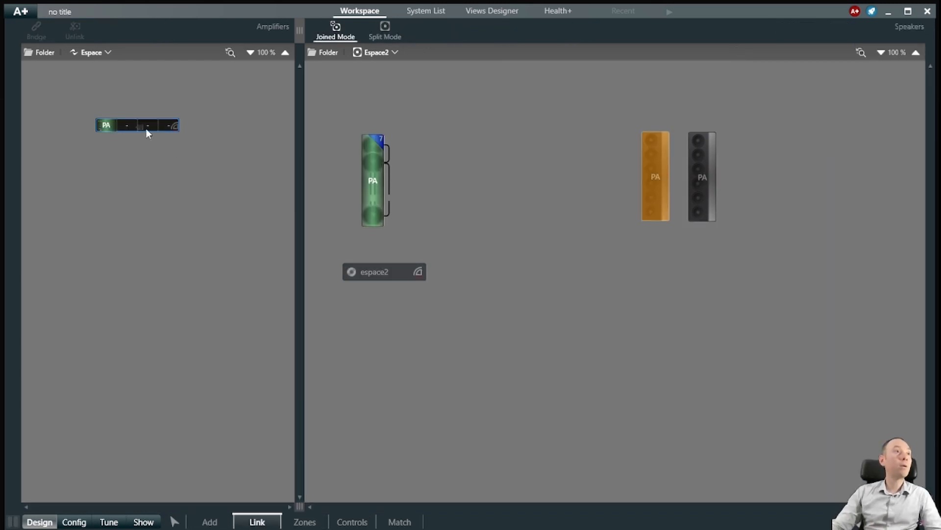
{"action": "left_click", "coordinate": [146, 128]}
{"action": "left_click", "coordinate": [169, 127]}
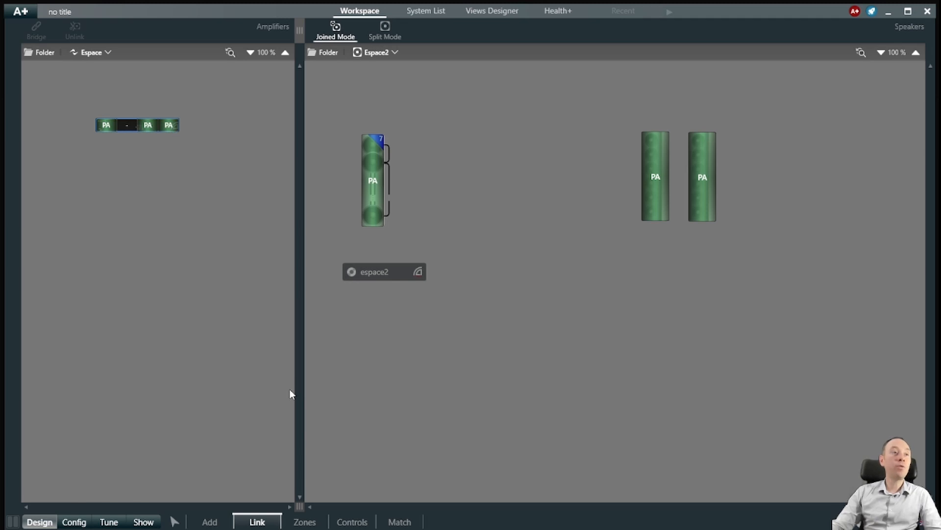
Add a new zone after espace2 and name it Rec
{"action": "left_click", "coordinate": [299, 522]}
{"action": "left_click", "coordinate": [841, 39]}
{"action": "scroll", "coordinate": [918, 245], "scroll_direction": "down", "scroll_amount": 5}
{"action": "double_click", "coordinate": [875, 356]}
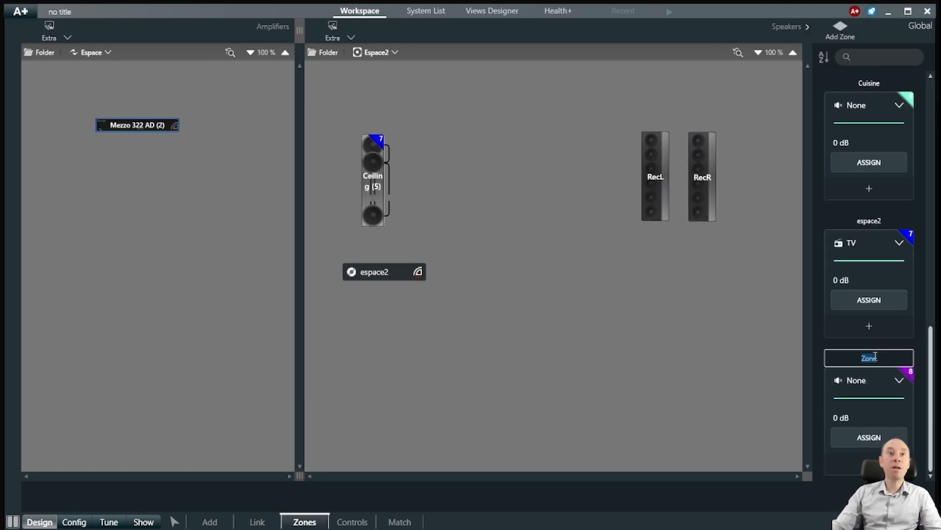
{"action": "type", "text": "Rec"}
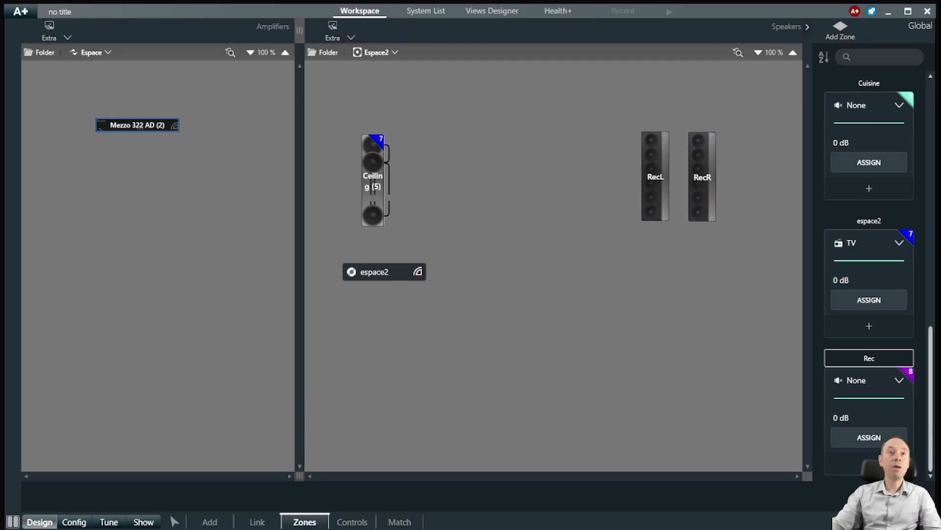
Assign the RecL and RecR column speakers and the espace2 source to the Rec zone
{"action": "left_click", "coordinate": [877, 444]}
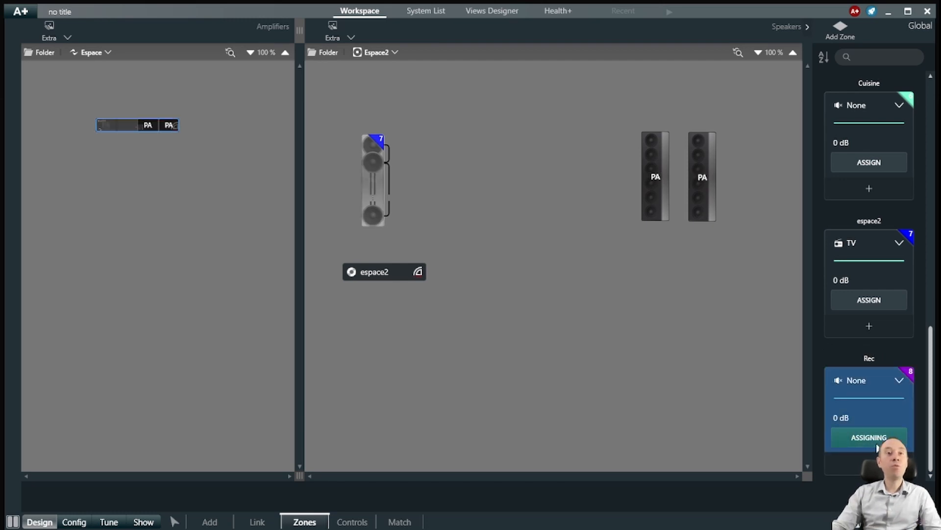
{"action": "left_click", "coordinate": [653, 156]}
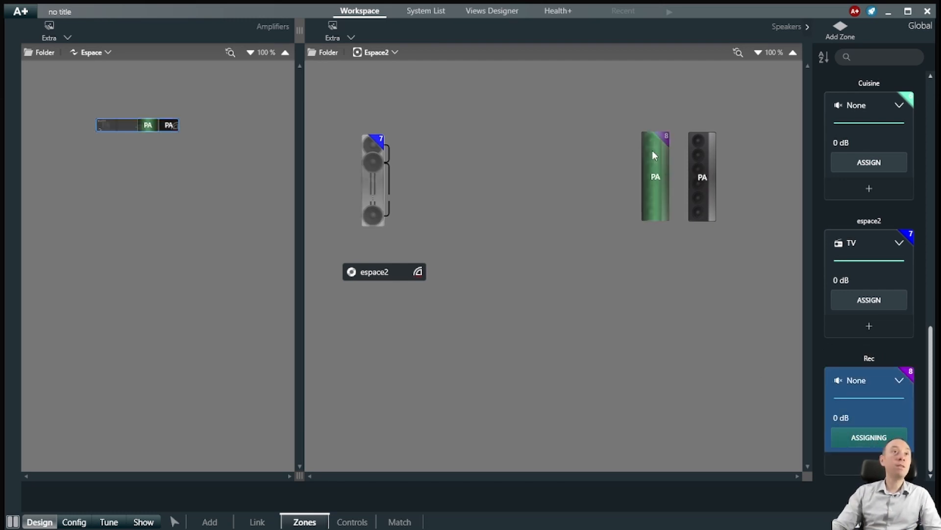
{"action": "left_click", "coordinate": [706, 176]}
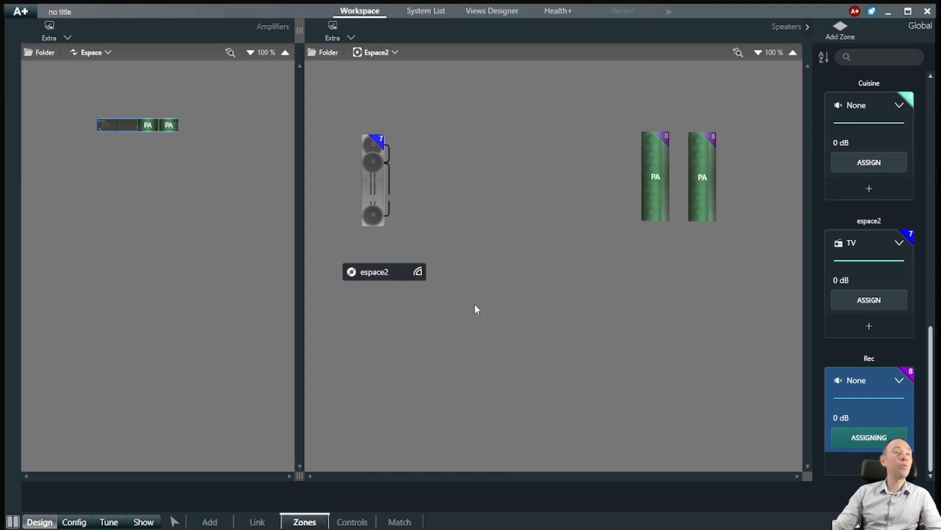
{"action": "left_click", "coordinate": [367, 277]}
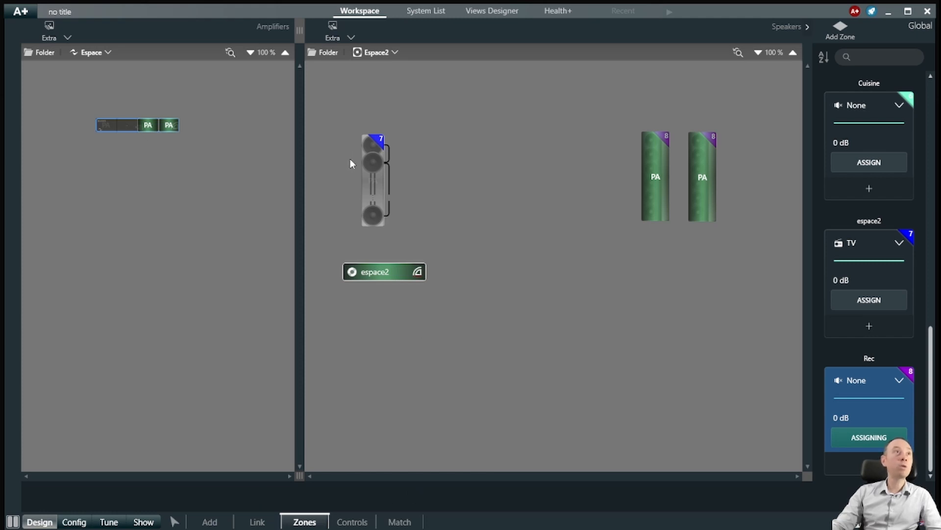
Show the Restaurant speaker workspace while keeping the Rec zone in assignment mode
{"action": "left_click", "coordinate": [389, 54]}
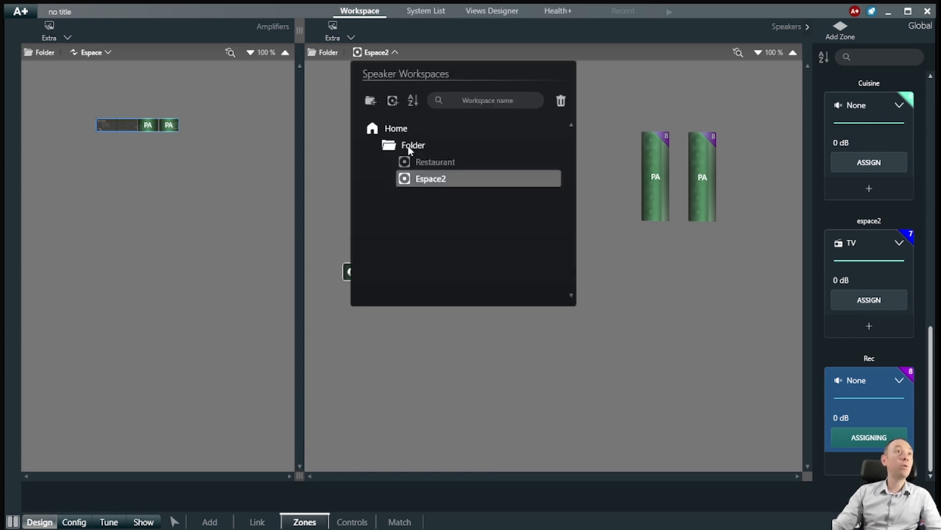
{"action": "left_click", "coordinate": [413, 163]}
{"action": "left_click", "coordinate": [722, 351]}
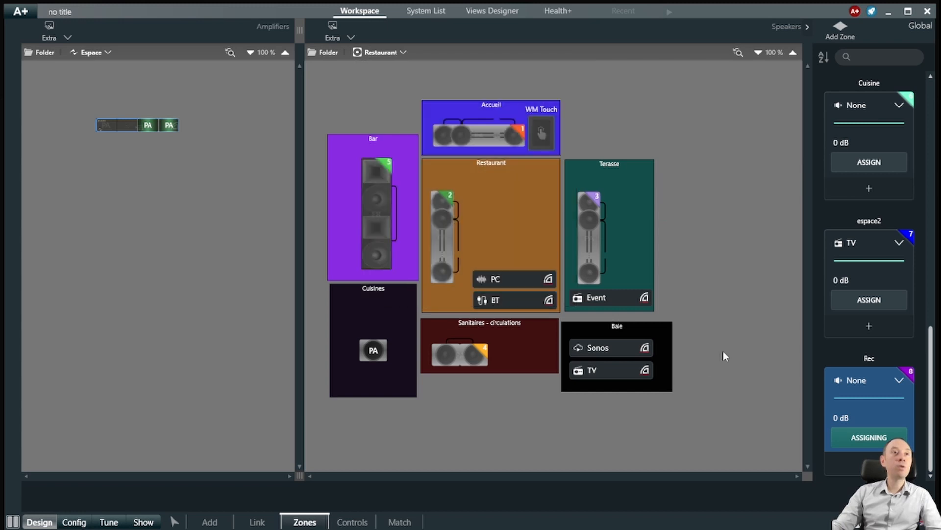